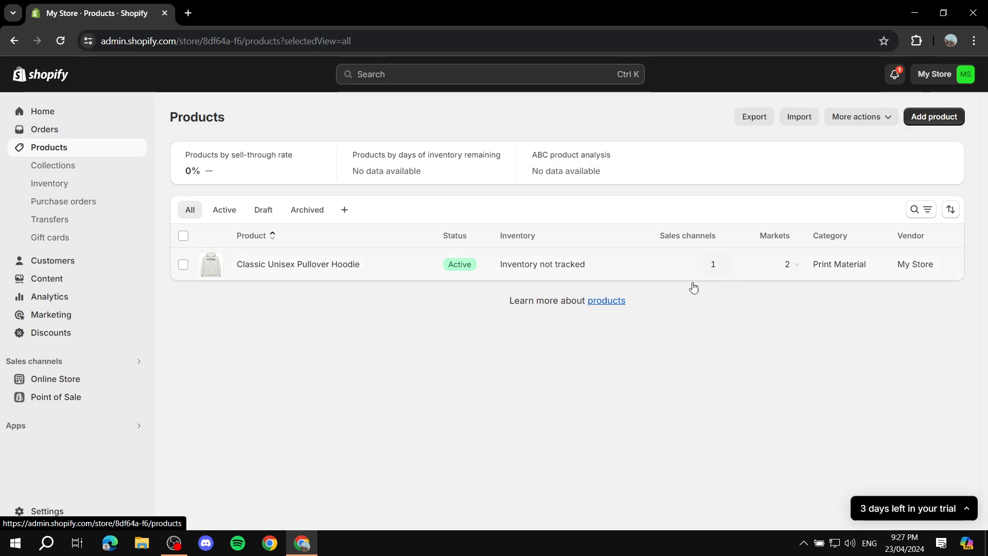
# Step: Open the online store's themes and add the free Sense theme to the theme library
pyautogui.click(78, 381)
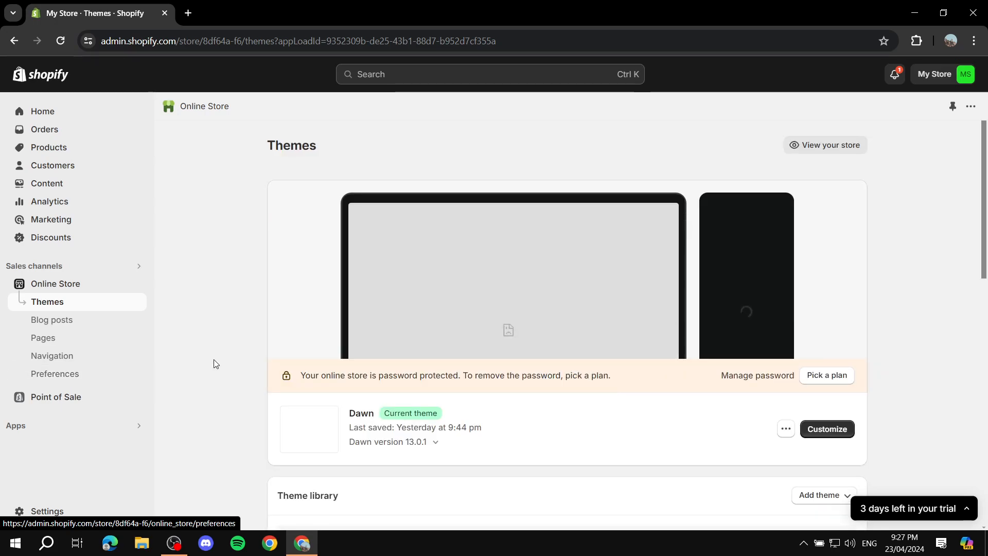
pyautogui.scroll(-1, 206, 347)
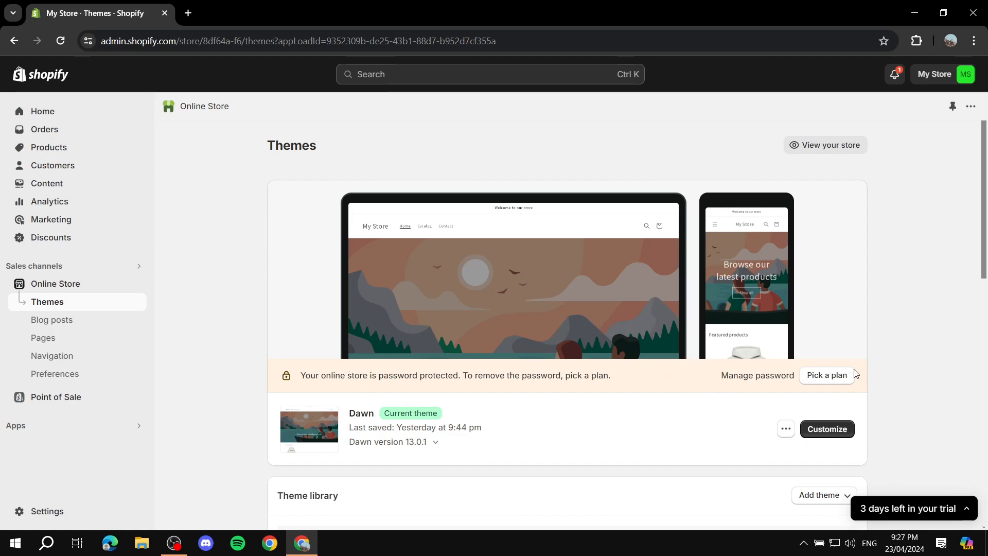
pyautogui.moveTo(984, 242); pyautogui.dragTo(985, 297)
pyautogui.scroll(-10, 985, 299)
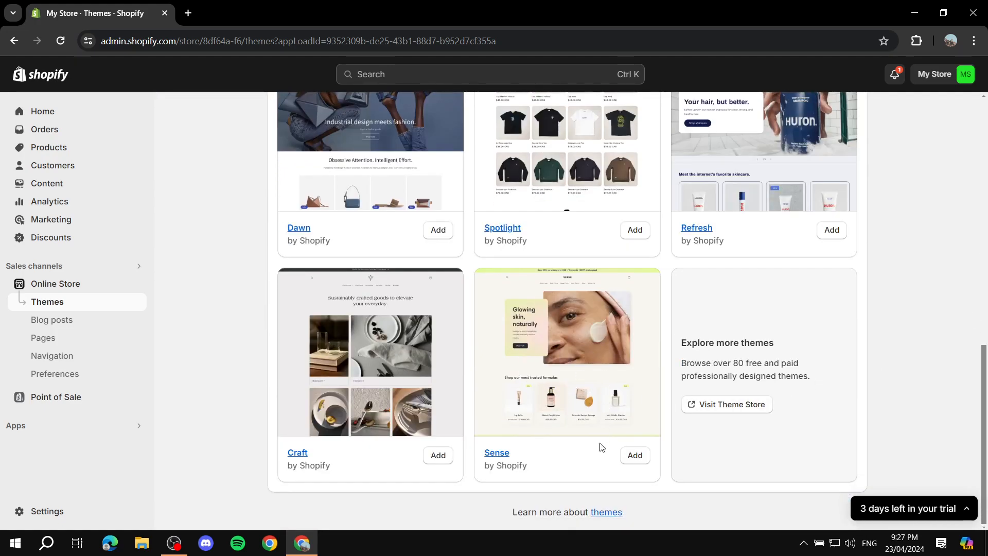
pyautogui.click(638, 455)
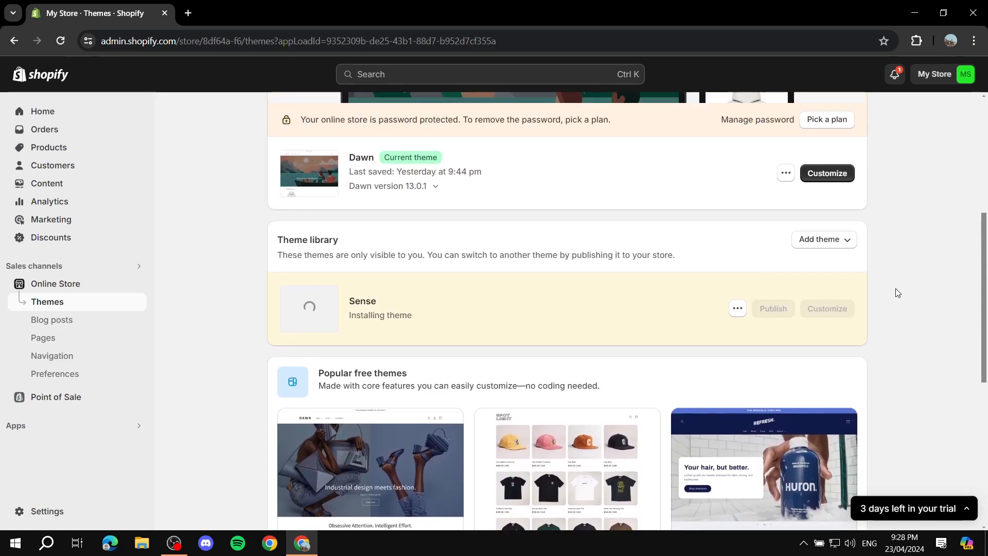
# Step: Open the Sense theme from the theme library for customization once it is installed
pyautogui.scroll(5, 895, 290)
pyautogui.scroll(-2, 840, 303)
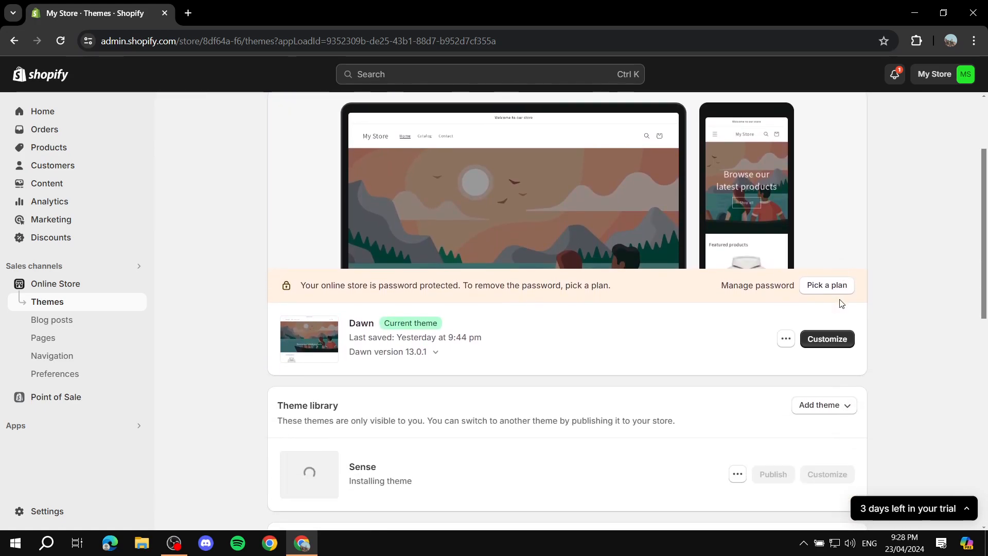
pyautogui.scroll(-1, 611, 441)
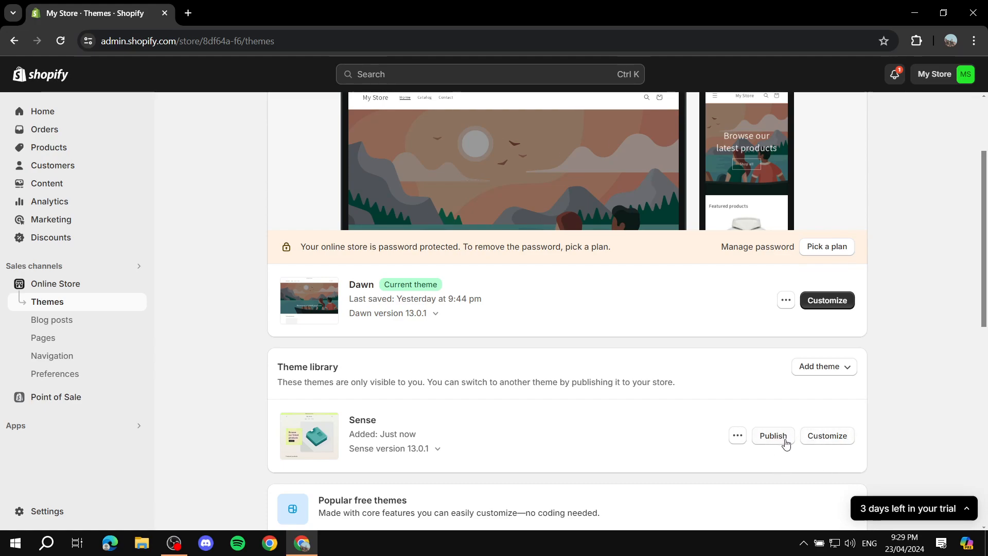
pyautogui.click(827, 436)
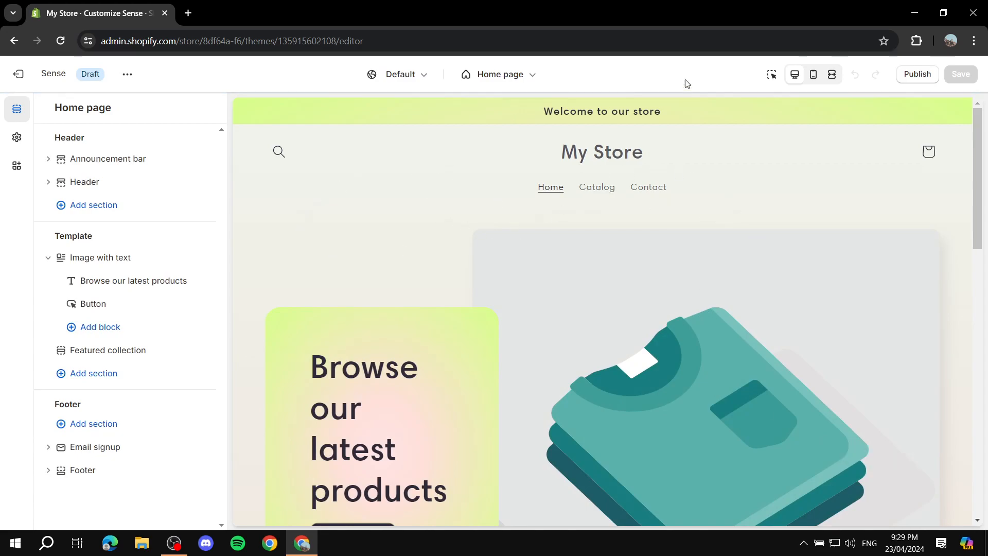
# Step: Review the Sense theme's home page and Catalog page in the preview down to their footers
pyautogui.scroll(-10, 748, 167)
pyautogui.scroll(-5, 757, 180)
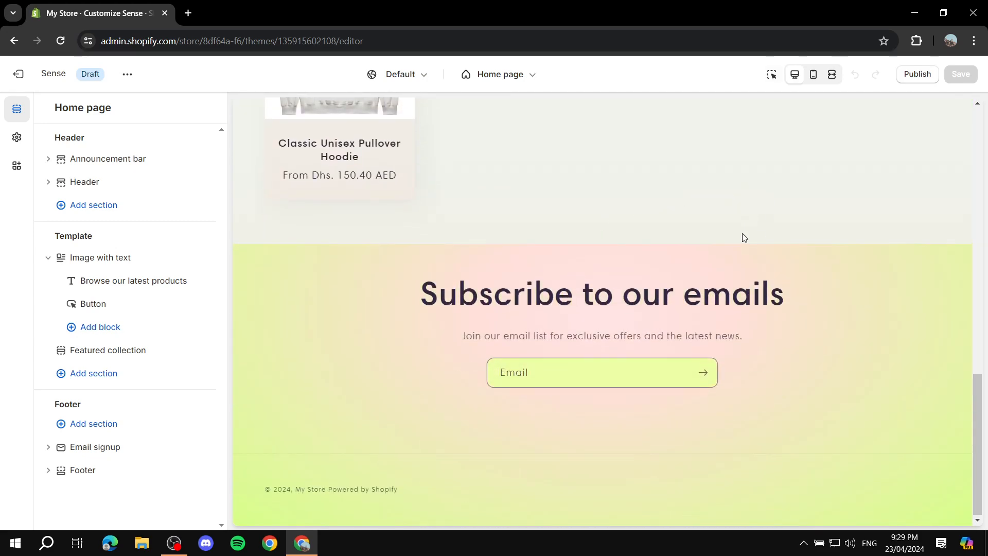
pyautogui.scroll(15, 742, 236)
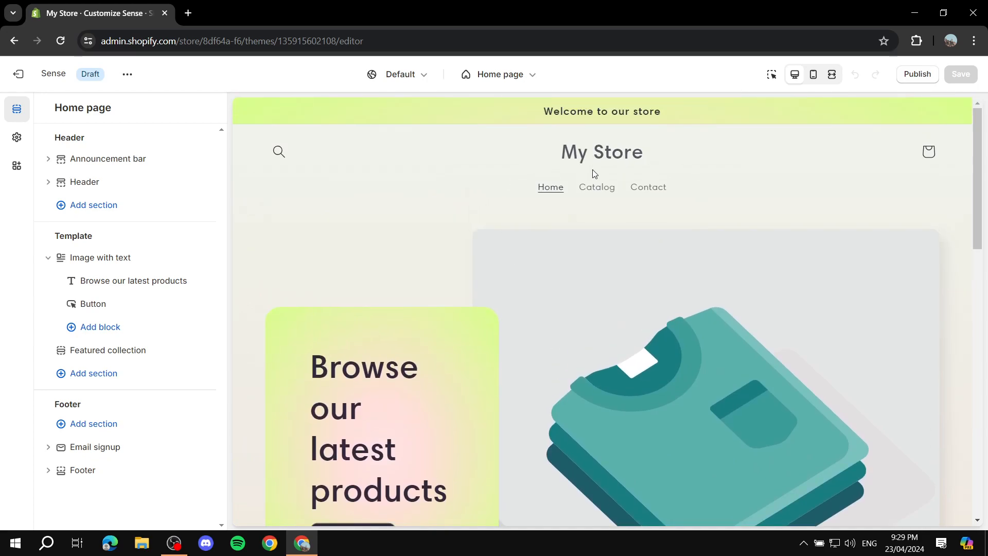
pyautogui.click(596, 188)
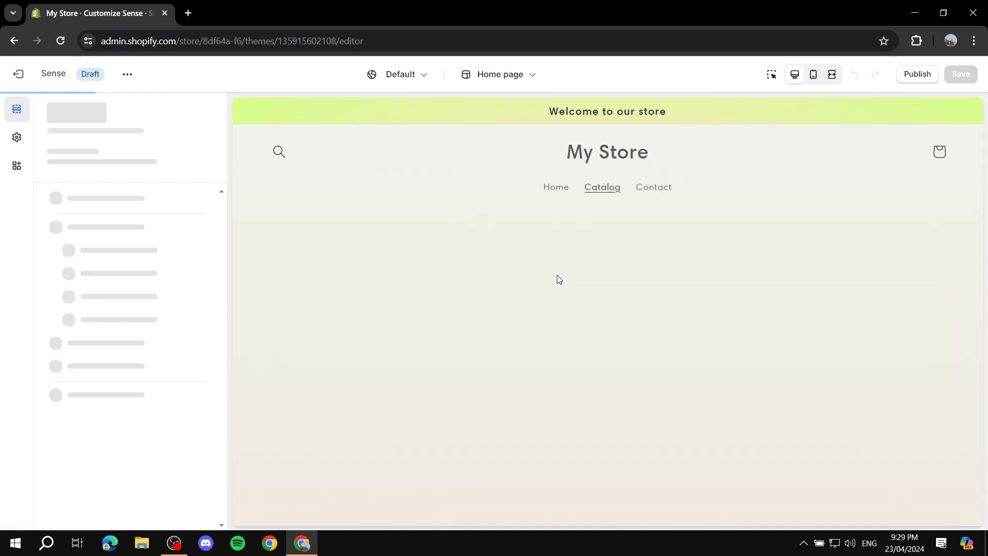
pyautogui.scroll(-3, 649, 324)
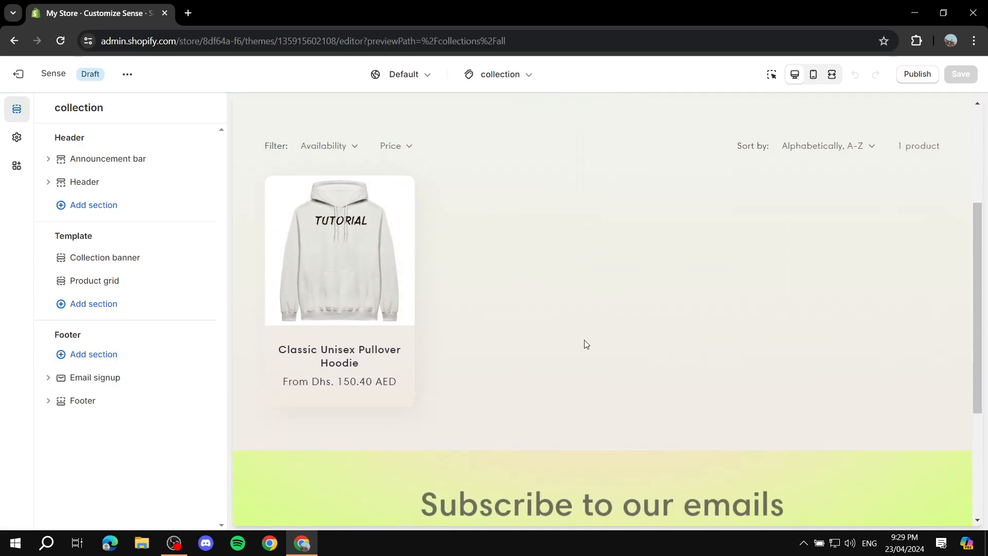
pyautogui.scroll(-4, 679, 329)
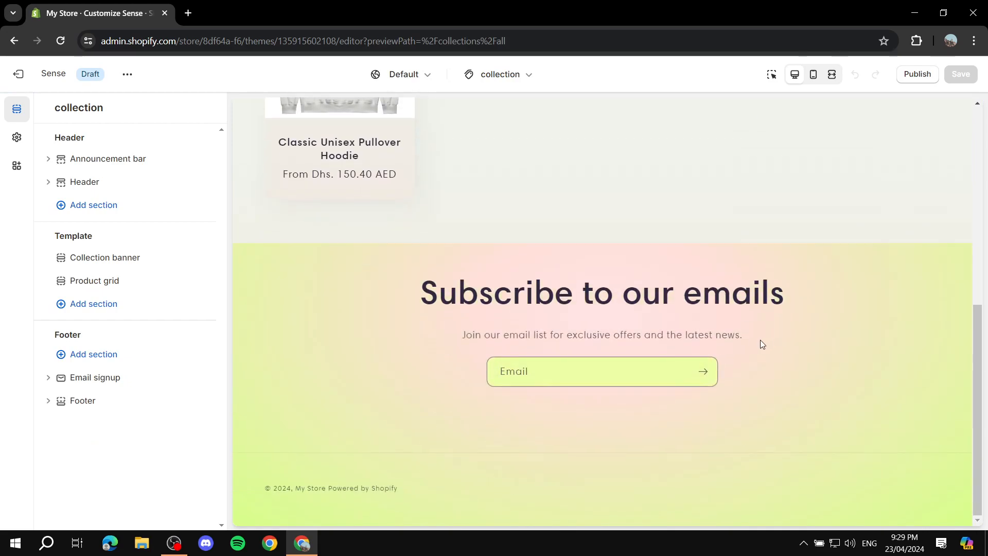
pyautogui.scroll(8, 468, 331)
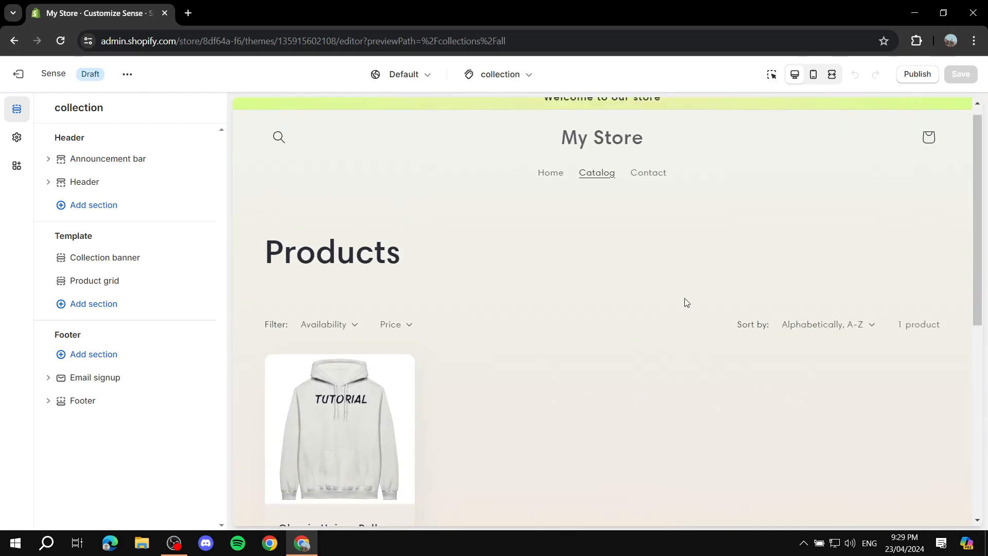
# Step: Review the Contact page in the preview, including its contact form and email signup
pyautogui.click(658, 177)
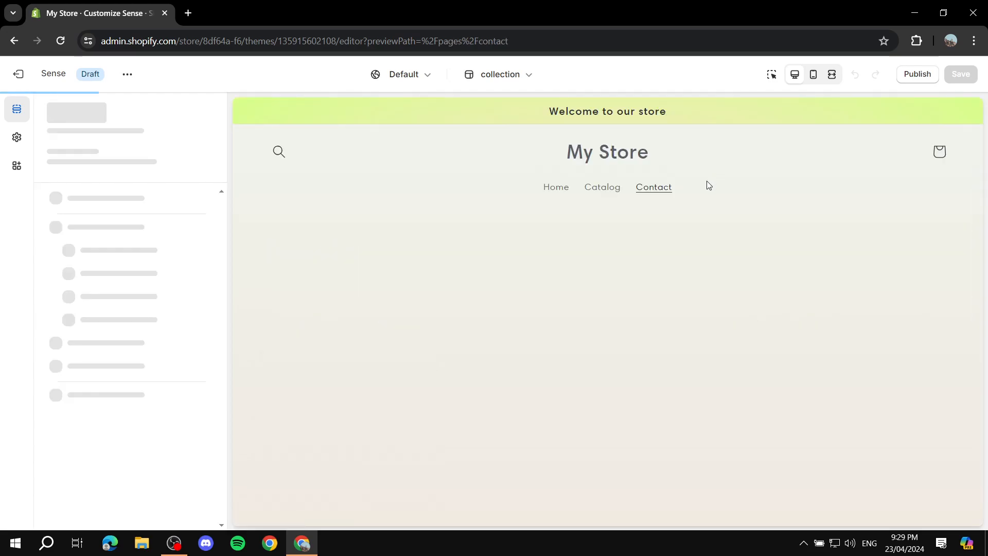
pyautogui.scroll(-6, 513, 302)
pyautogui.scroll(6, 496, 201)
pyautogui.scroll(-4, 631, 317)
pyautogui.scroll(-1, 631, 317)
pyautogui.scroll(2, 622, 337)
pyautogui.scroll(-2, 576, 340)
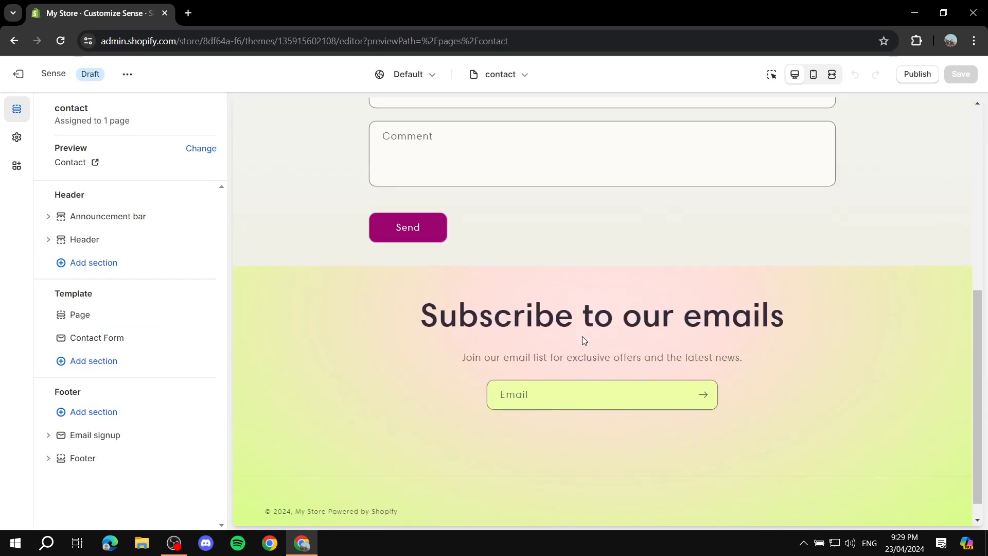
pyautogui.scroll(6, 566, 288)
# Step: Return the preview to the Home page and examine its header, image banner and featured products
pyautogui.click(552, 188)
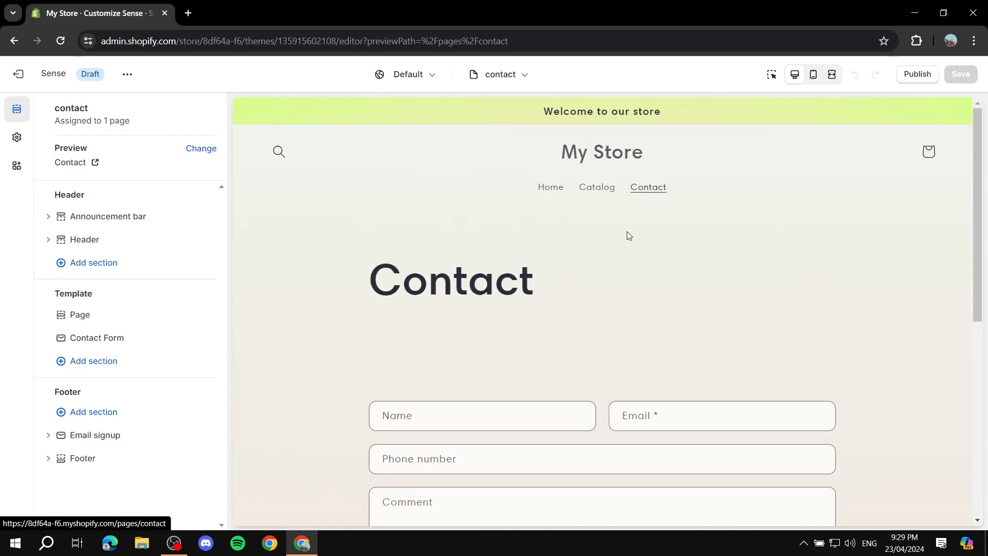
pyautogui.scroll(-3, 615, 282)
pyautogui.scroll(3, 505, 320)
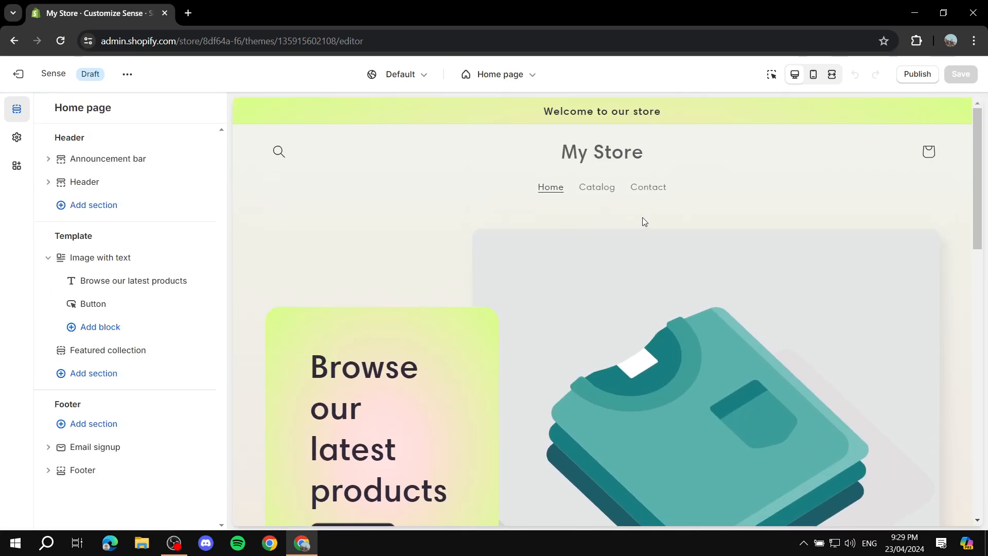
pyautogui.scroll(-5, 761, 337)
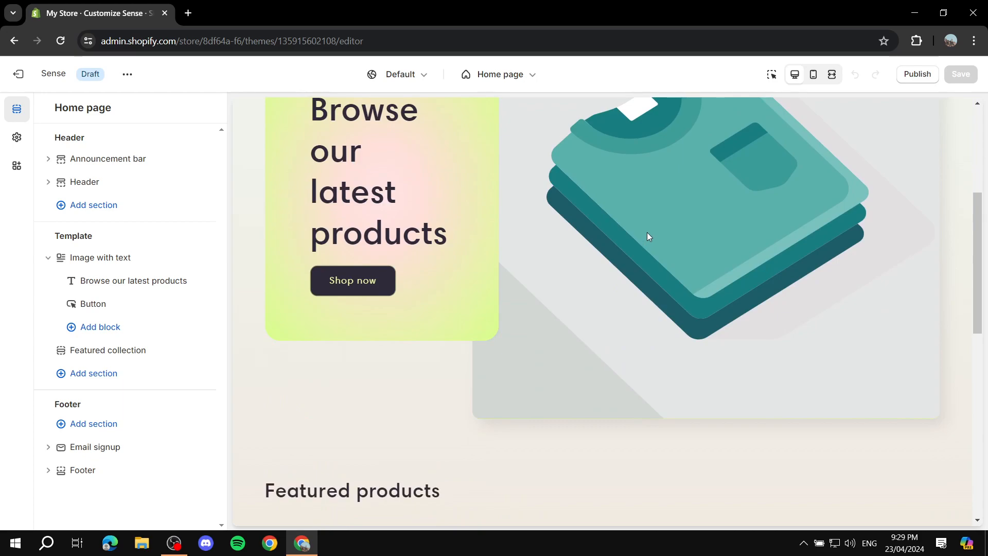
pyautogui.scroll(5, 647, 236)
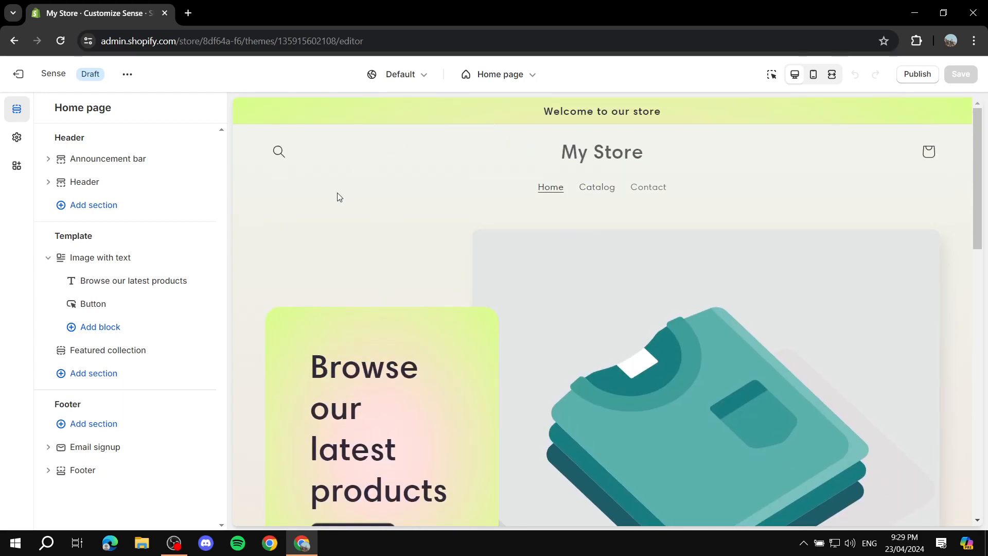
pyautogui.scroll(-5, 684, 253)
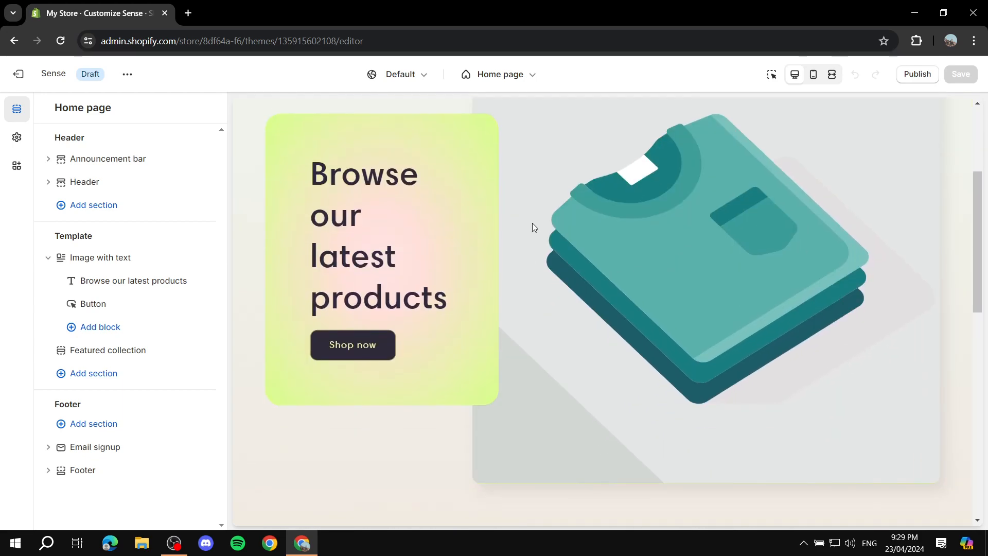
pyautogui.scroll(5, 634, 278)
pyautogui.scroll(-5, 720, 247)
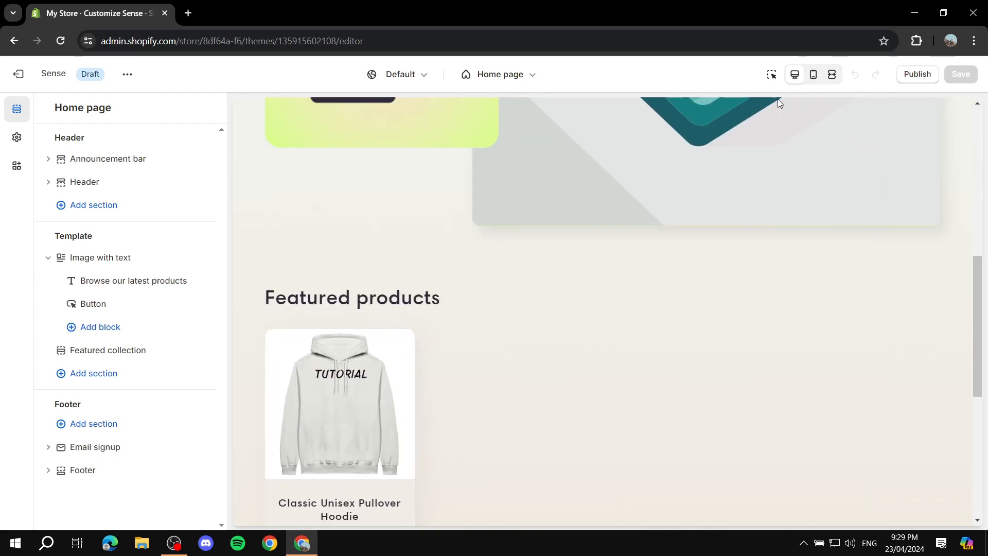
pyautogui.scroll(3, 730, 273)
pyautogui.scroll(-3, 714, 259)
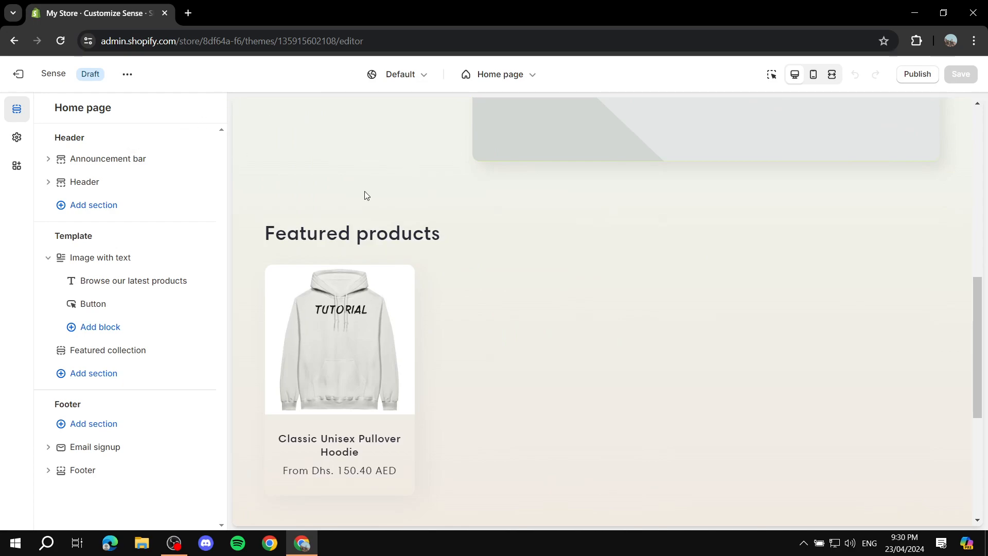
pyautogui.scroll(5, 382, 198)
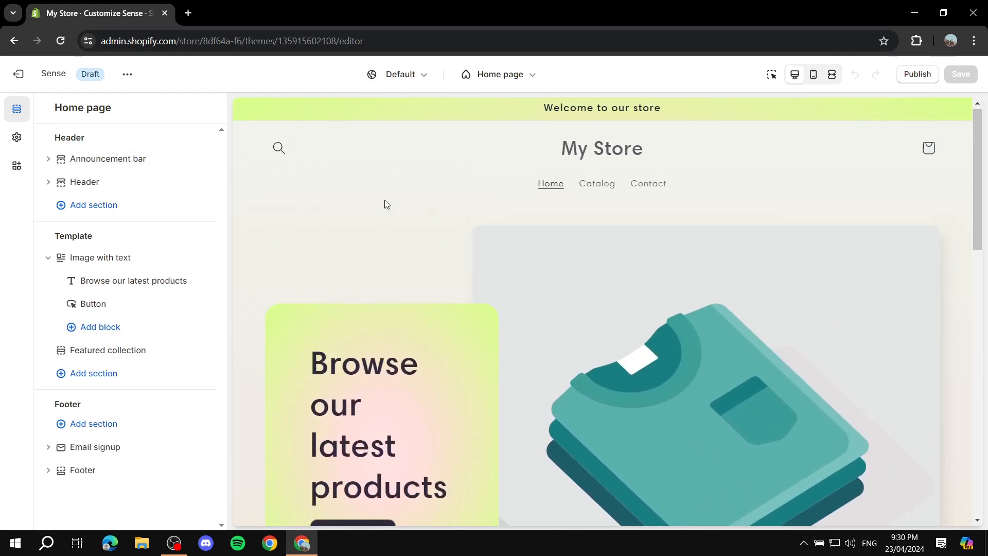
# Step: Upload Tutorial.png from the Explainer Media folder and set it as the store logo in the theme settings
pyautogui.click(13, 142)
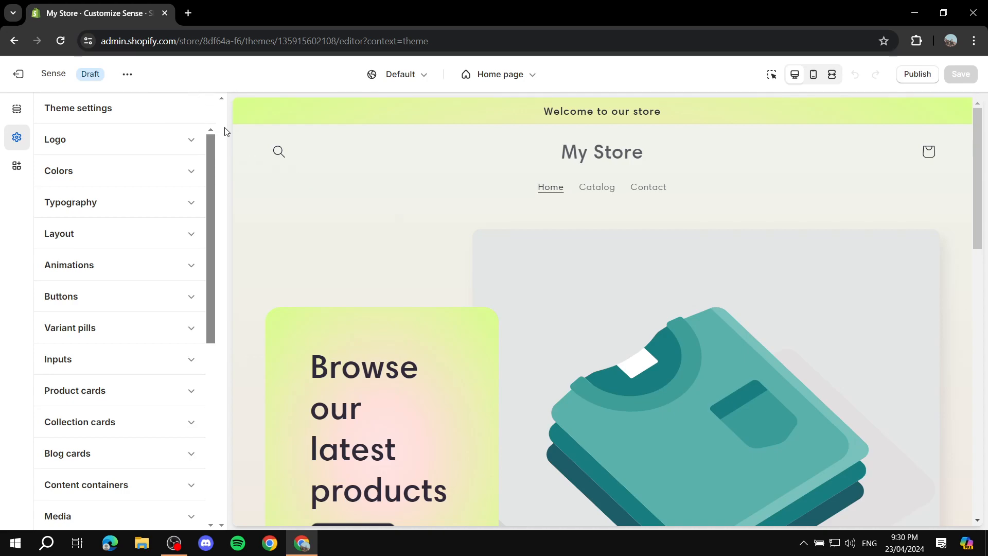
pyautogui.click(103, 144)
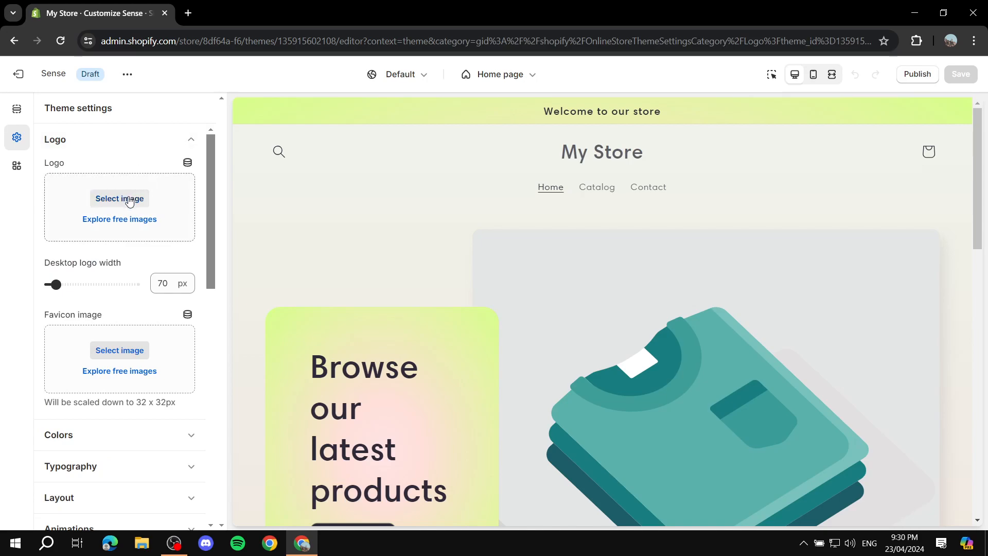
pyautogui.click(129, 199)
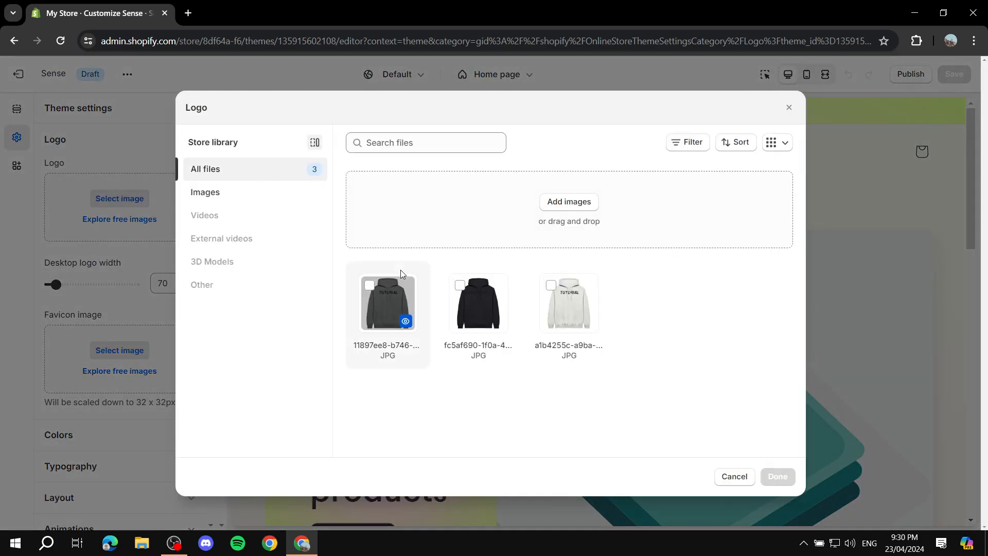
pyautogui.click(569, 202)
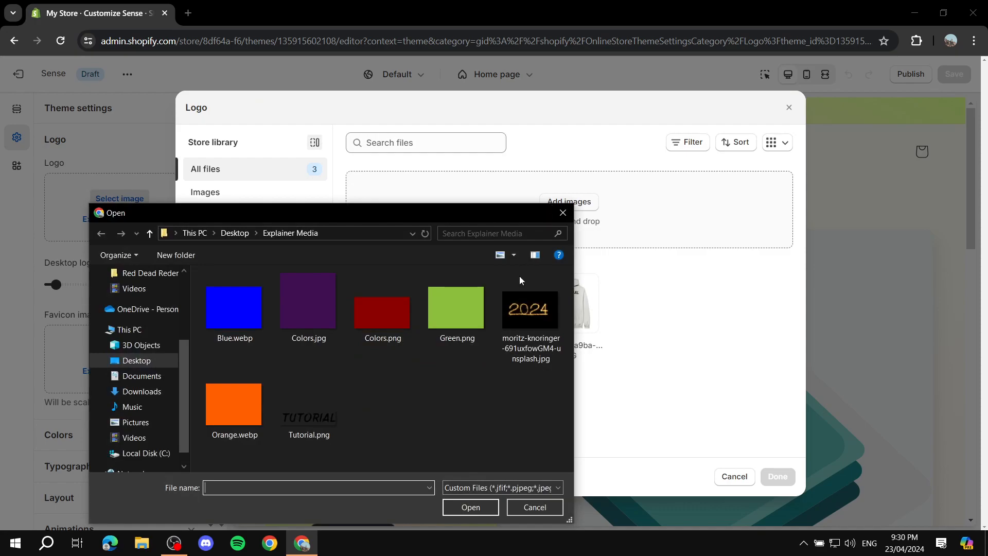
pyautogui.doubleClick(304, 414)
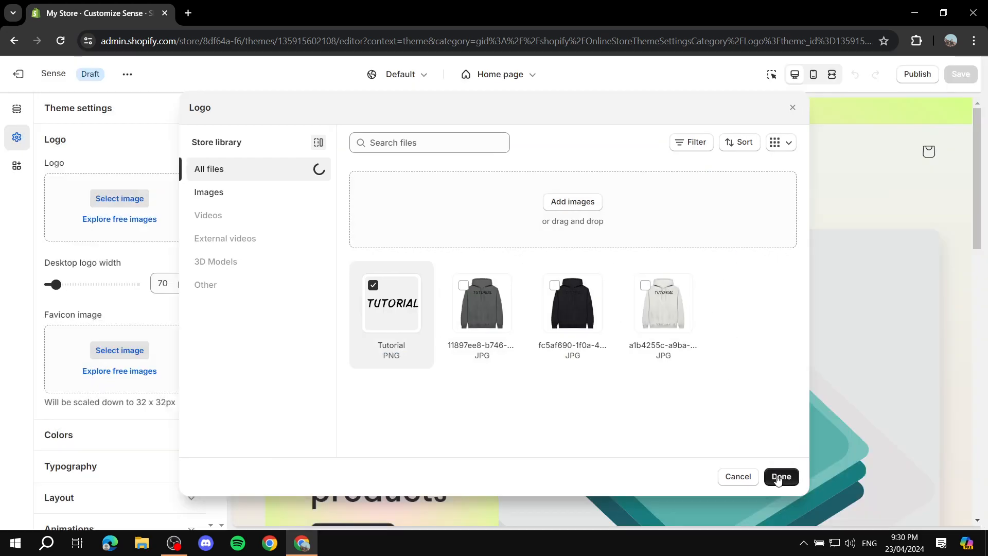
pyautogui.click(781, 477)
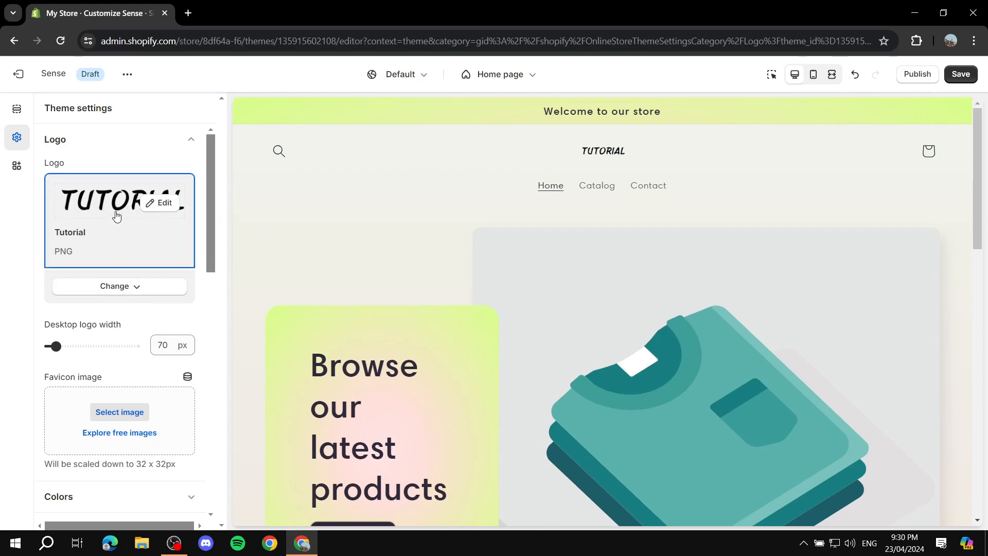
# Step: Set the desktop logo width to 140 px
pyautogui.moveTo(55, 345); pyautogui.dragTo(84, 347)
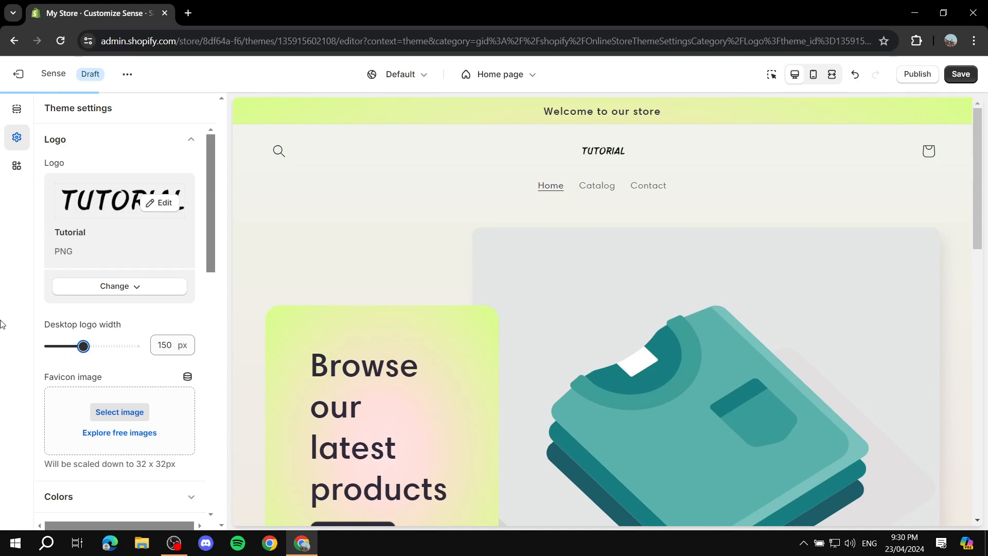
pyautogui.moveTo(84, 346); pyautogui.dragTo(97, 345)
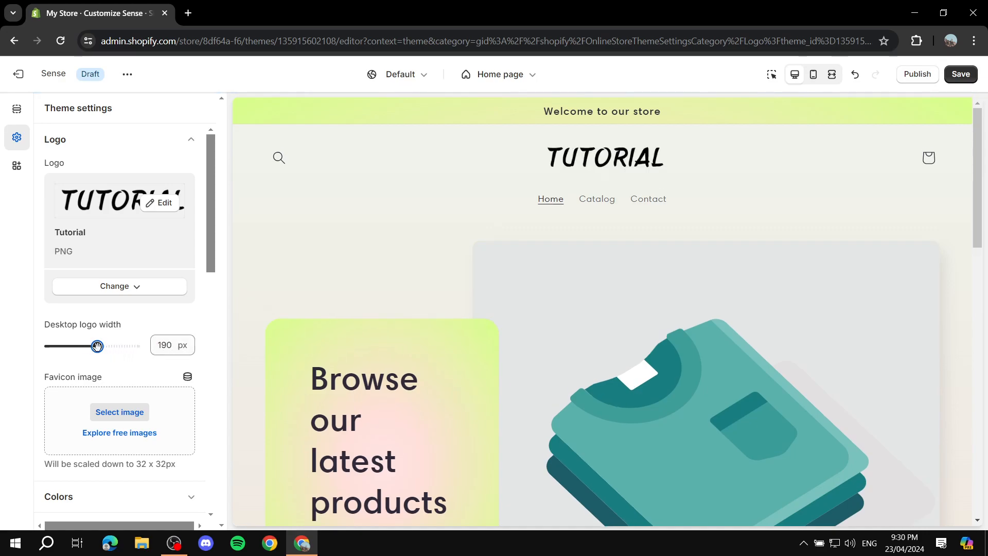
pyautogui.moveTo(96, 345); pyautogui.dragTo(80, 346)
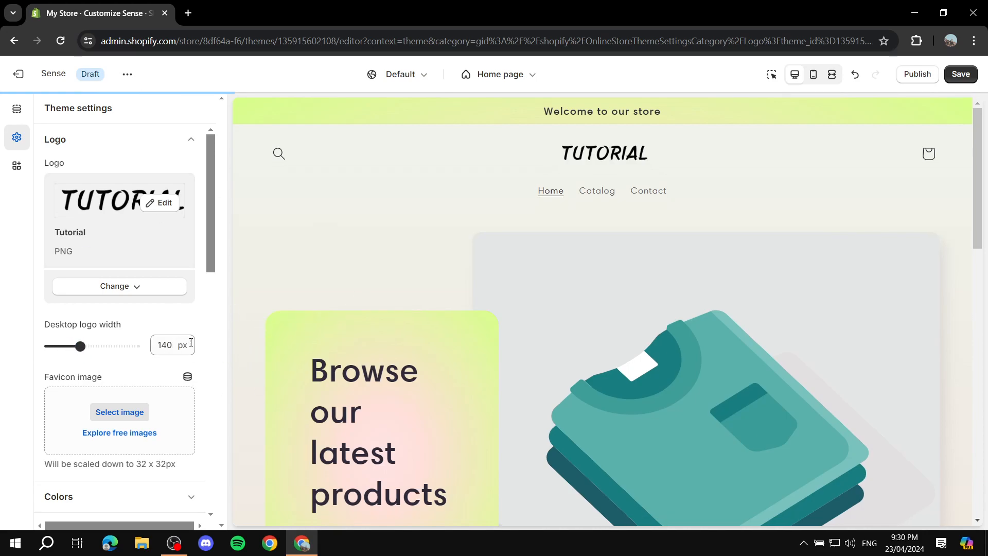
# Step: Examine the favicon image option and its size note in the logo settings
pyautogui.scroll(-1, 132, 234)
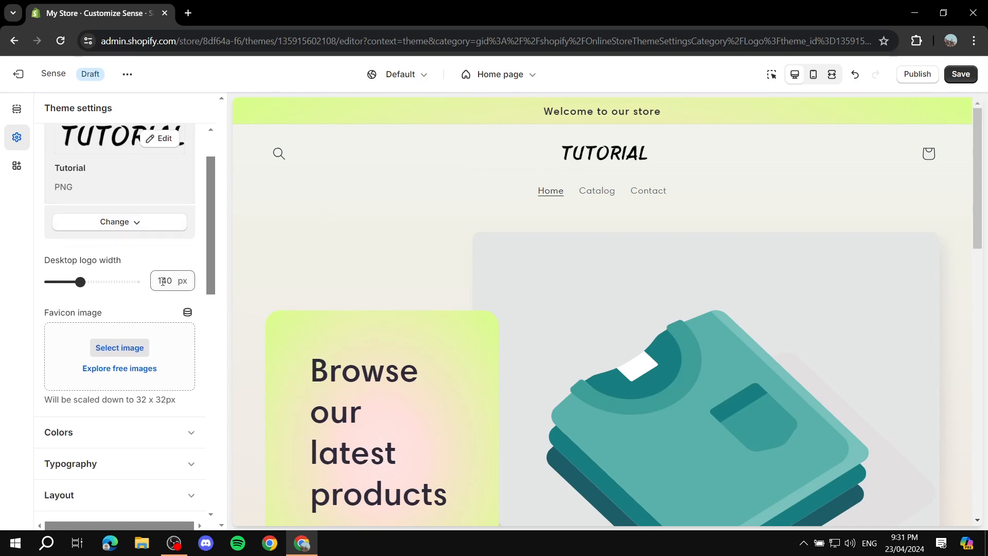
pyautogui.scroll(-1, 103, 306)
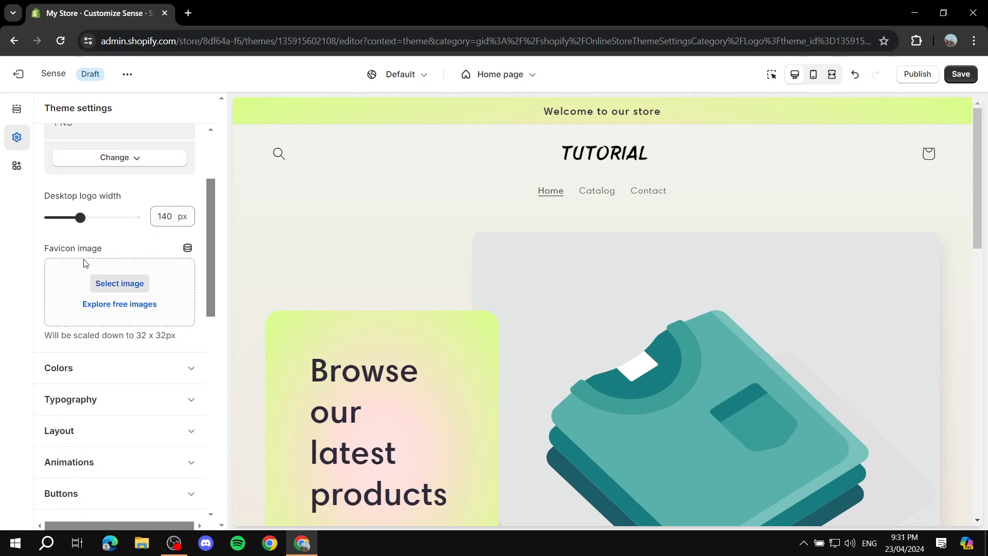
pyautogui.click(129, 289)
pyautogui.moveTo(139, 335); pyautogui.dragTo(182, 339)
pyautogui.click(191, 338)
pyautogui.scroll(3, 183, 268)
pyautogui.scroll(-4, 141, 199)
pyautogui.scroll(4, 143, 200)
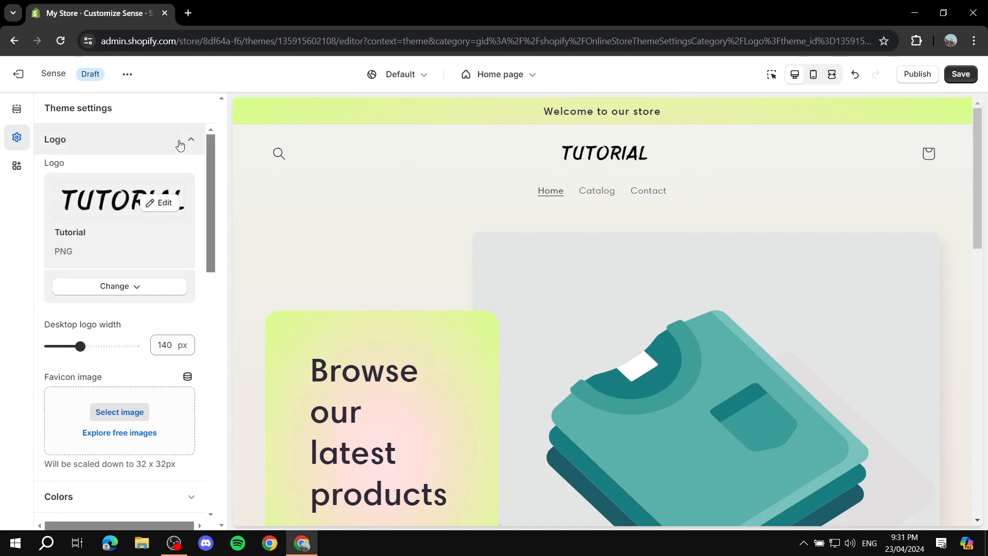
# Step: Examine the theme's existing color schemes and the individual color settings of Scheme 1
pyautogui.click(189, 142)
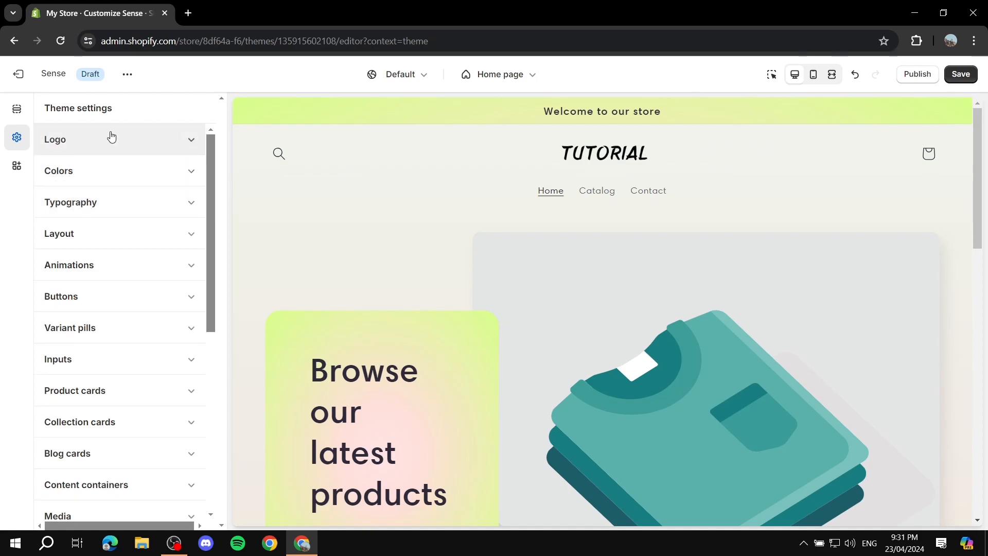
pyautogui.click(120, 179)
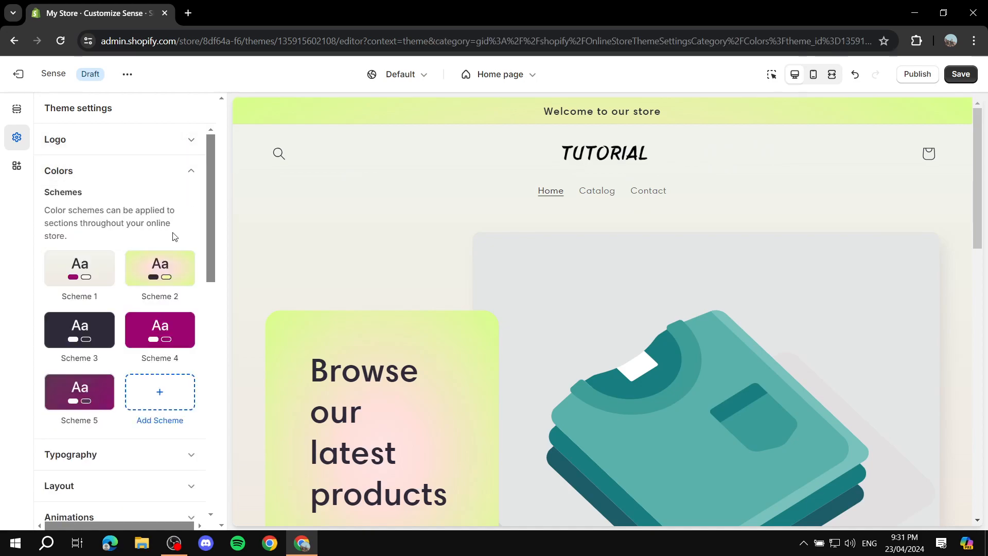
pyautogui.scroll(-1, 124, 257)
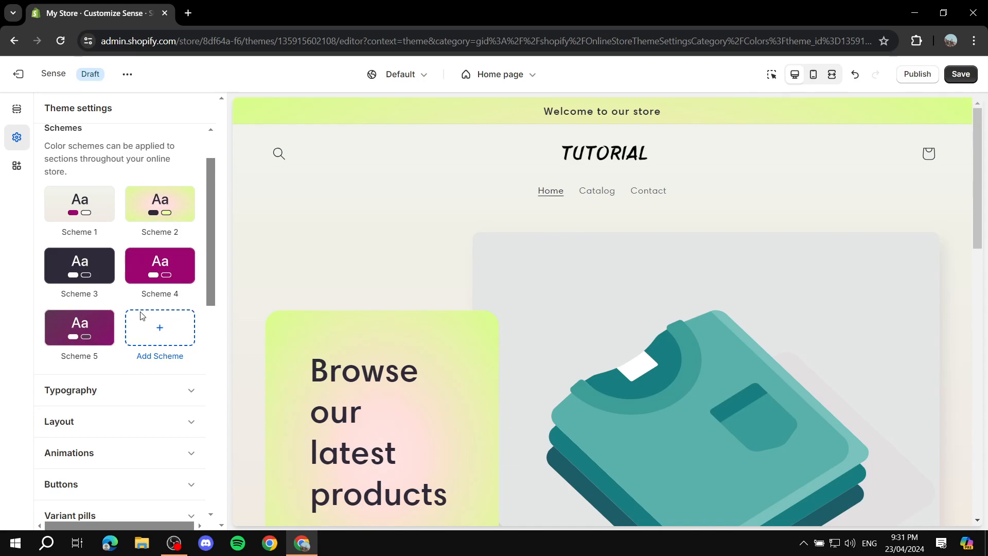
pyautogui.scroll(-3, 126, 317)
pyautogui.scroll(4, 126, 278)
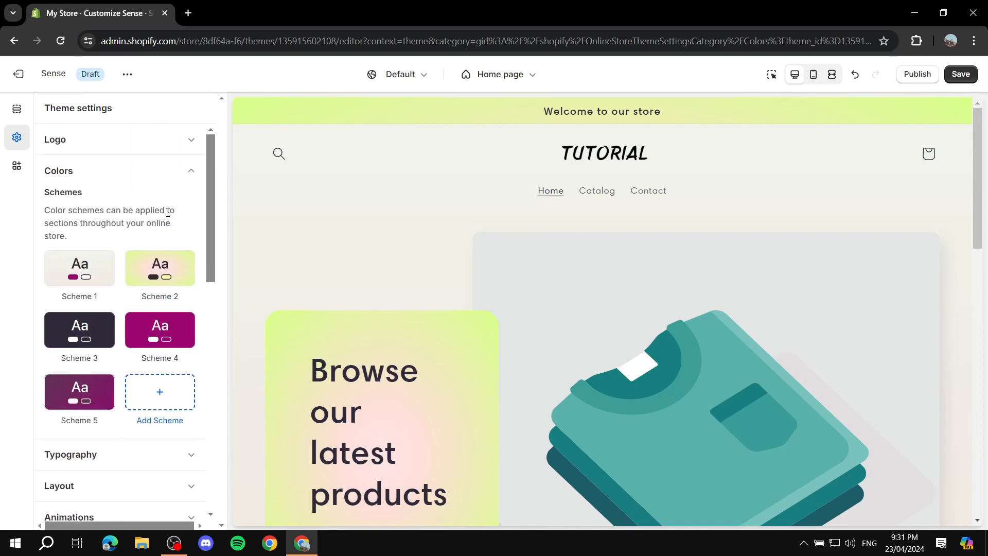
pyautogui.click(82, 280)
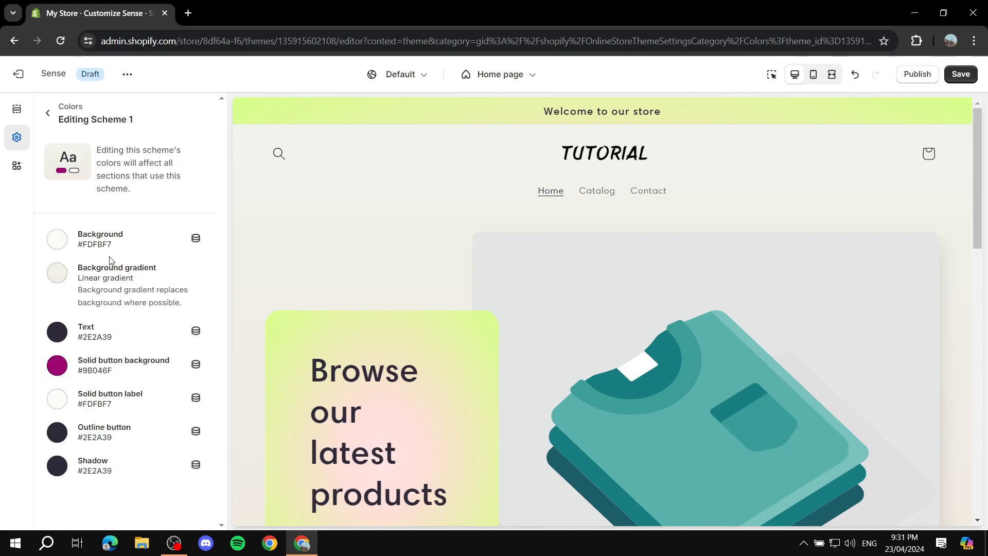
pyautogui.click(50, 115)
# Step: Add a new color scheme and set its background color to #6C6C6C
pyautogui.click(159, 399)
pyautogui.click(57, 239)
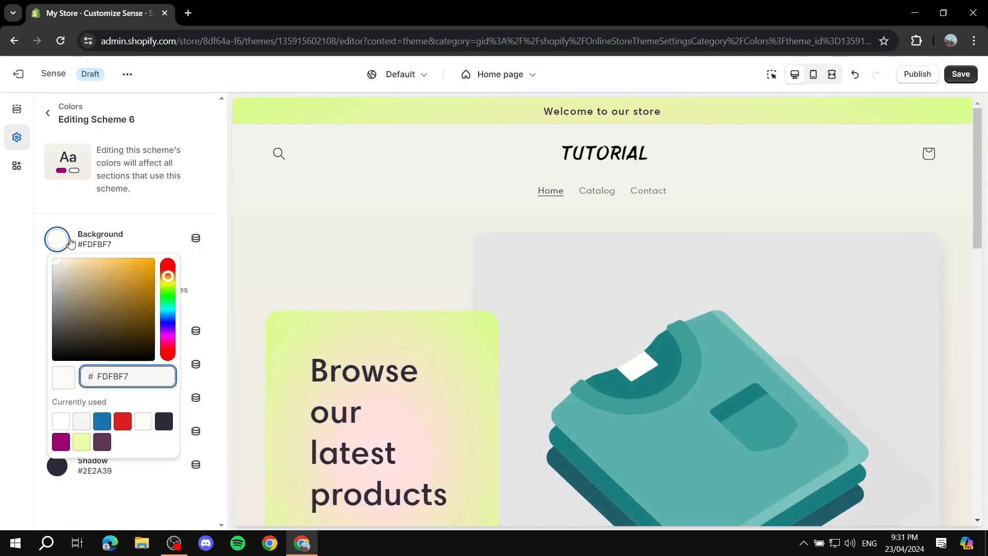
pyautogui.click(57, 323)
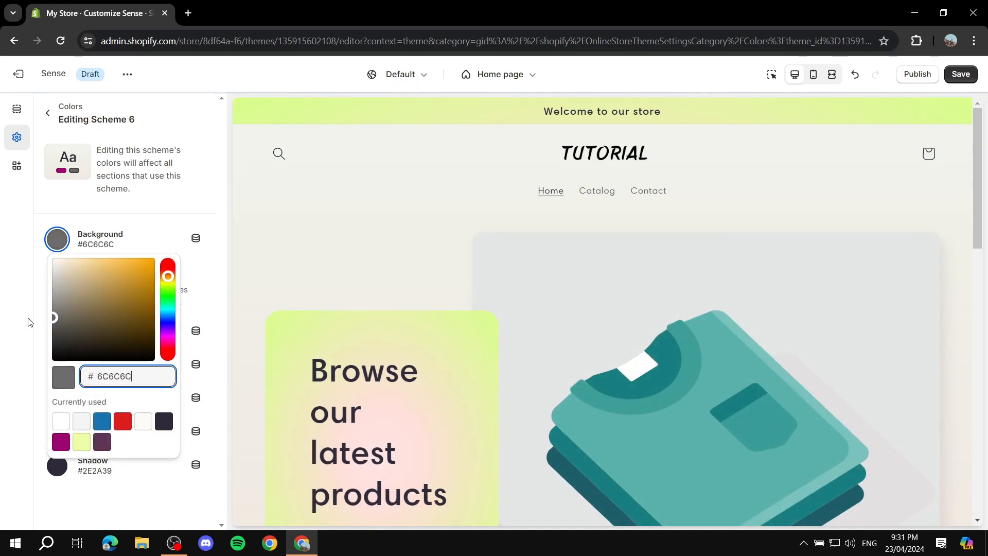
pyautogui.click(7, 317)
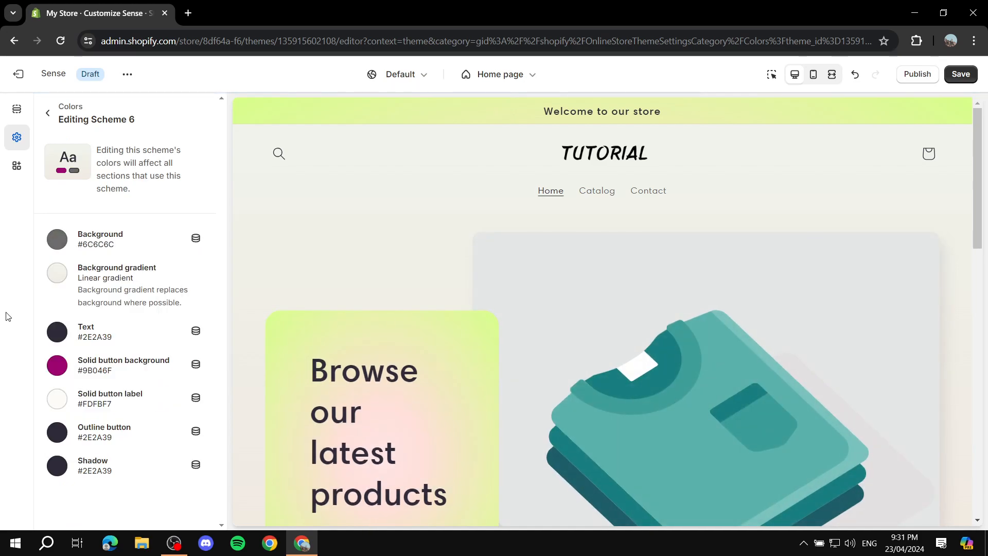
# Step: Set the new scheme's solid button background to dark red #620000
pyautogui.click(57, 365)
pyautogui.click(169, 115)
pyautogui.click(167, 101)
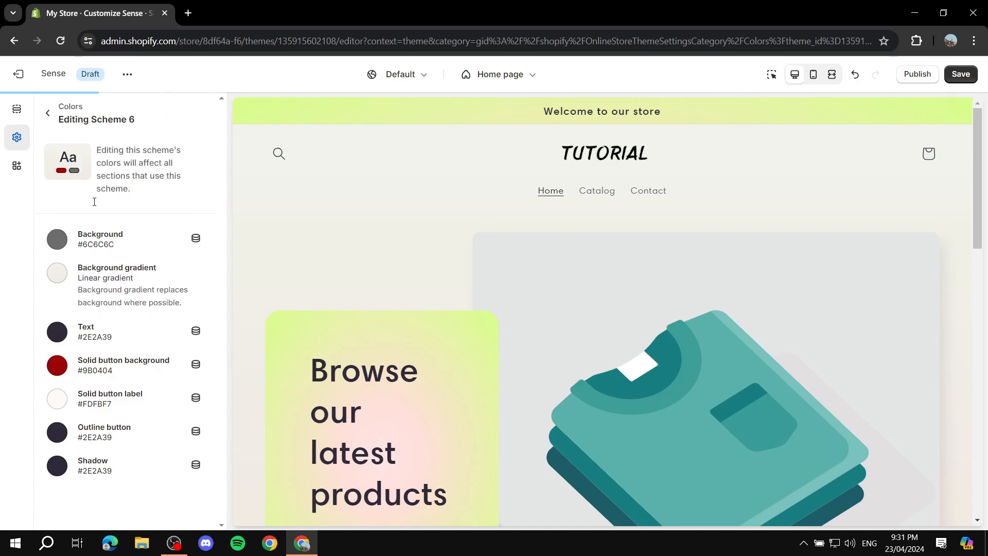
pyautogui.click(61, 375)
pyautogui.moveTo(152, 150); pyautogui.dragTo(161, 174)
pyautogui.click(6, 315)
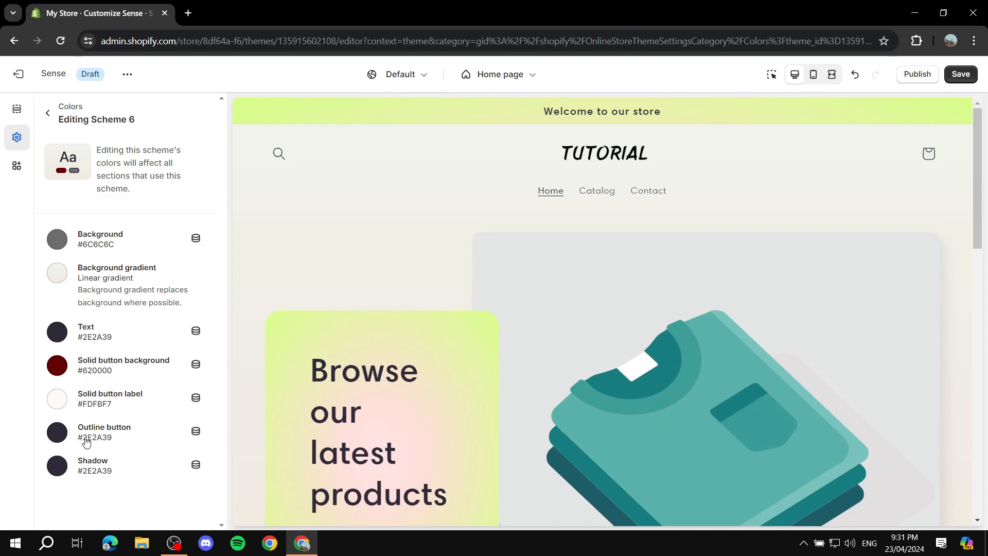
pyautogui.click(60, 439)
pyautogui.click(62, 442)
# Step: Change the first color stop of the scheme's linear background gradient to #404040
pyautogui.click(57, 272)
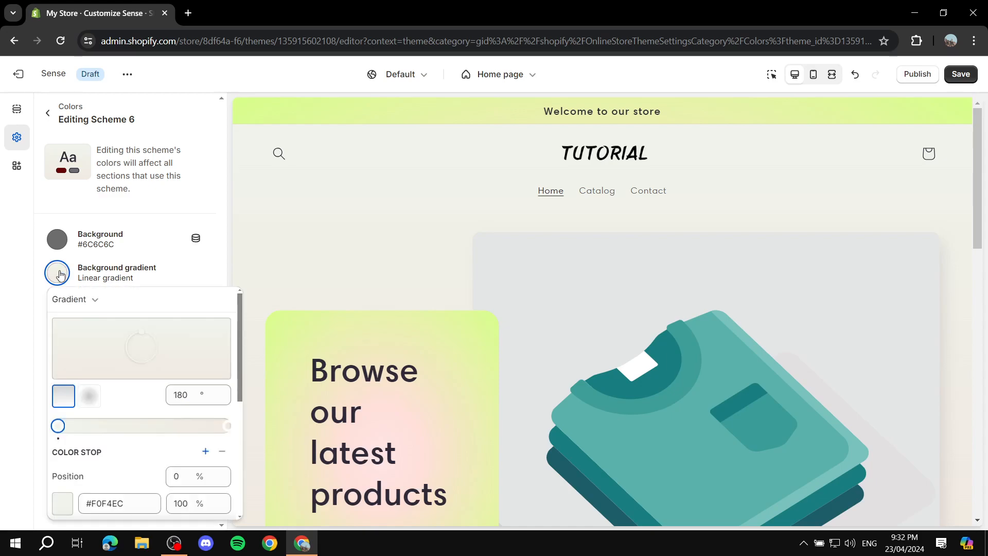
pyautogui.click(65, 502)
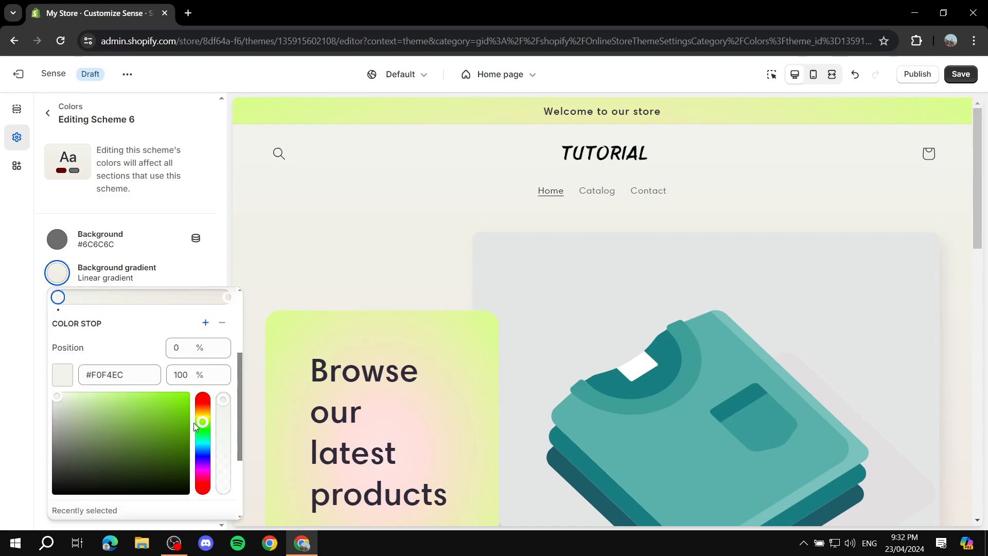
pyautogui.moveTo(86, 469)
pyautogui.mouseDown()
pyautogui.moveTo(68, 454)
pyautogui.moveTo(7, 473)
pyautogui.mouseUp()
pyautogui.click(6, 473)
# Step: Add a #404040 color stop at 62% to the background gradient and move its last stop to 85%
pyautogui.click(60, 273)
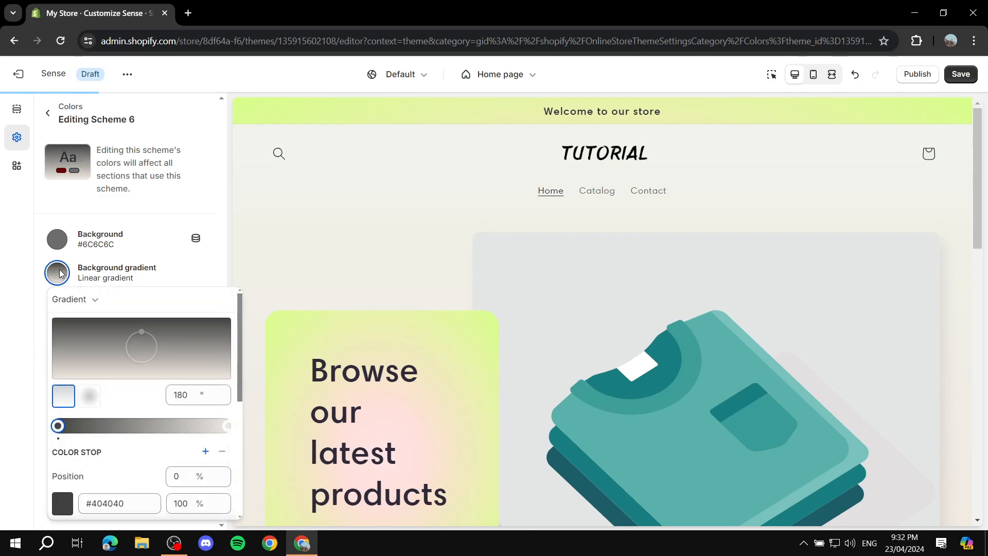
pyautogui.scroll(-3, 153, 391)
pyautogui.scroll(1, 97, 380)
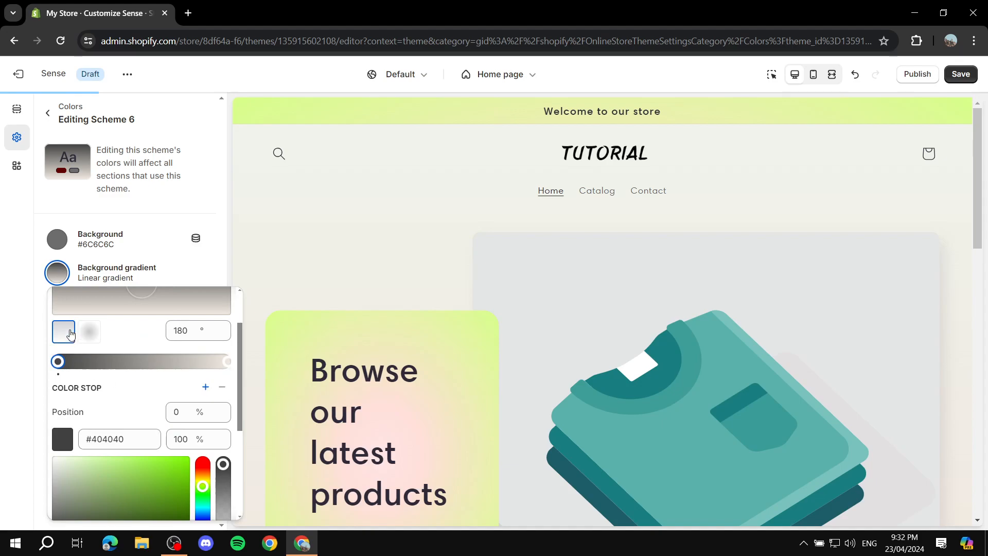
pyautogui.click(101, 363)
pyautogui.moveTo(101, 366); pyautogui.dragTo(167, 365)
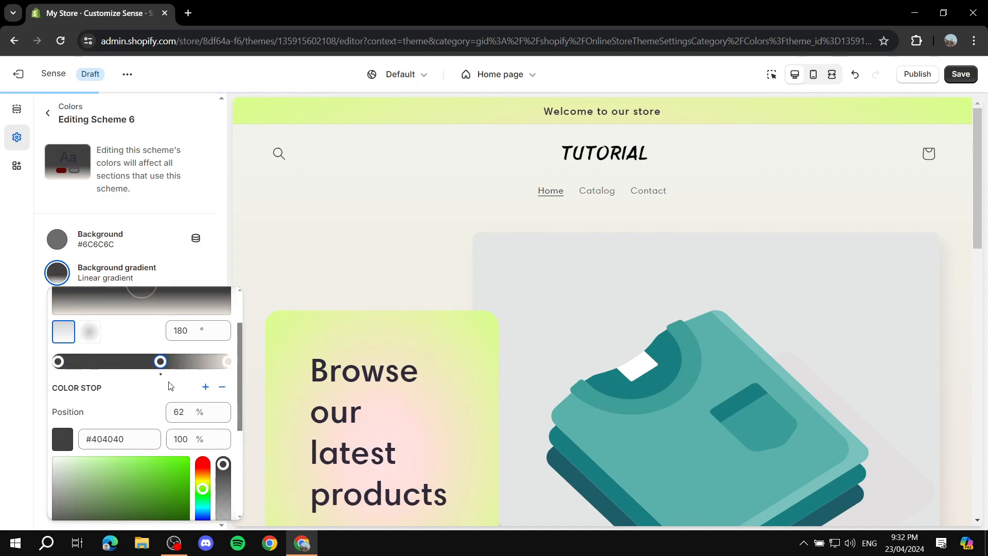
pyautogui.moveTo(227, 363); pyautogui.dragTo(201, 359)
# Step: Set the last color stop of the background gradient to #000000 and move it to the gradient's end
pyautogui.scroll(2, 178, 365)
pyautogui.scroll(-3, 185, 370)
pyautogui.scroll(1, 175, 355)
pyautogui.scroll(1, 174, 346)
pyautogui.scroll(-3, 62, 441)
pyautogui.click(57, 428)
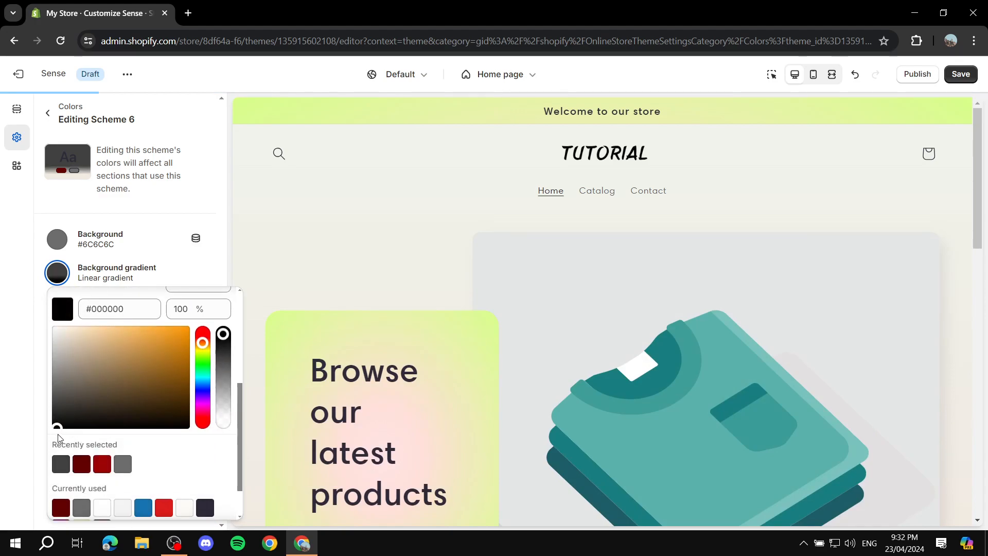
pyautogui.scroll(3, 165, 355)
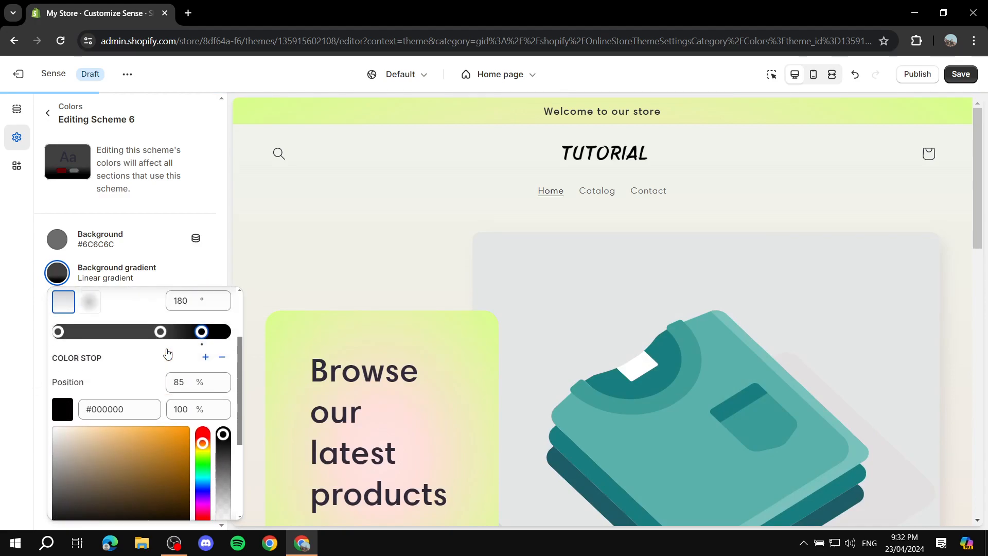
pyautogui.moveTo(202, 363); pyautogui.dragTo(244, 368)
pyautogui.click(244, 369)
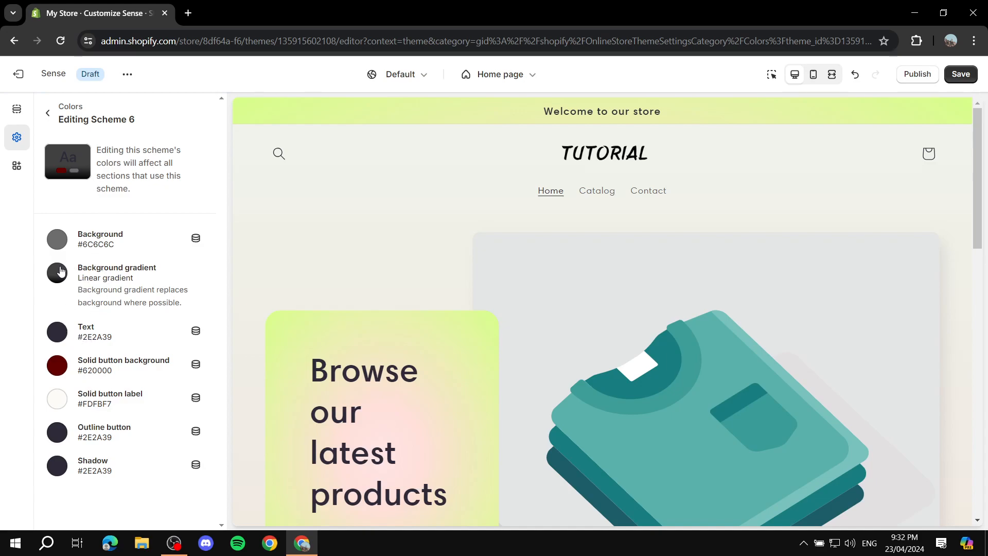
# Step: Set the scheme's text color to #000000 and its outline button color to #B4B4B4
pyautogui.click(60, 331)
pyautogui.write('2C2C2C')
pyautogui.click(14, 302)
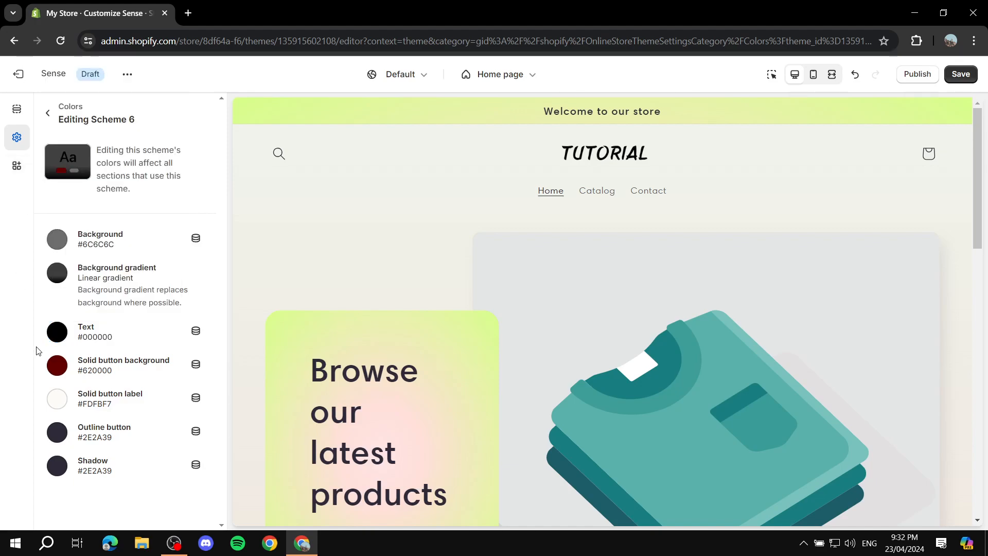
pyautogui.click(57, 432)
pyautogui.moveTo(80, 257); pyautogui.dragTo(53, 209)
pyautogui.click(14, 259)
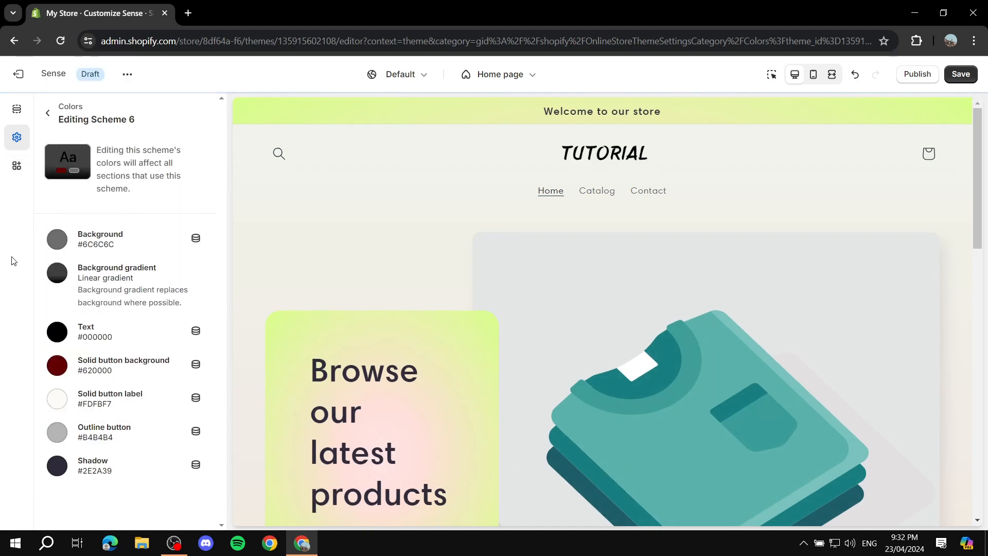
# Step: Set the scheme's shadow color to #C1C1C1 and return to the list of color schemes
pyautogui.click(57, 465)
pyautogui.moveTo(79, 285); pyautogui.dragTo(51, 265)
pyautogui.click(3, 302)
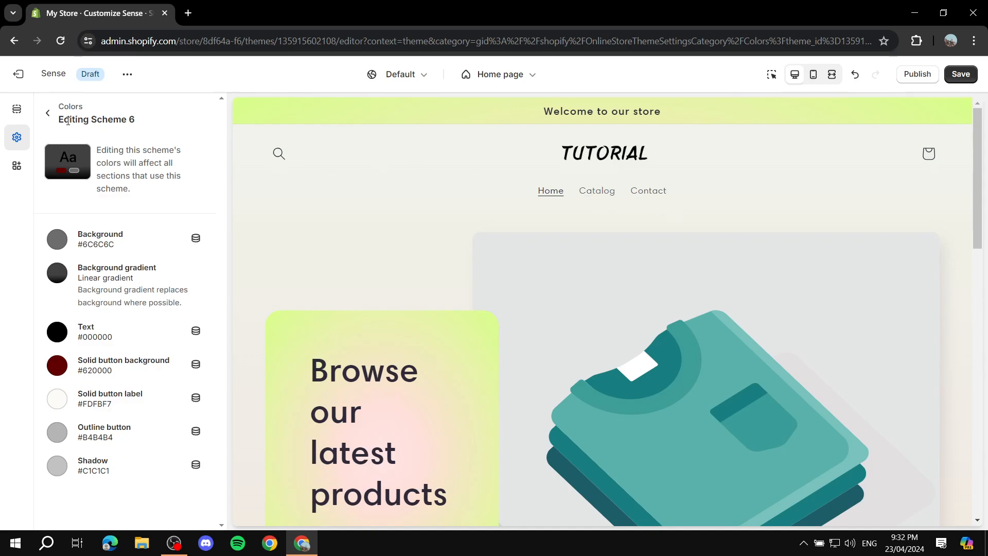
pyautogui.click(48, 112)
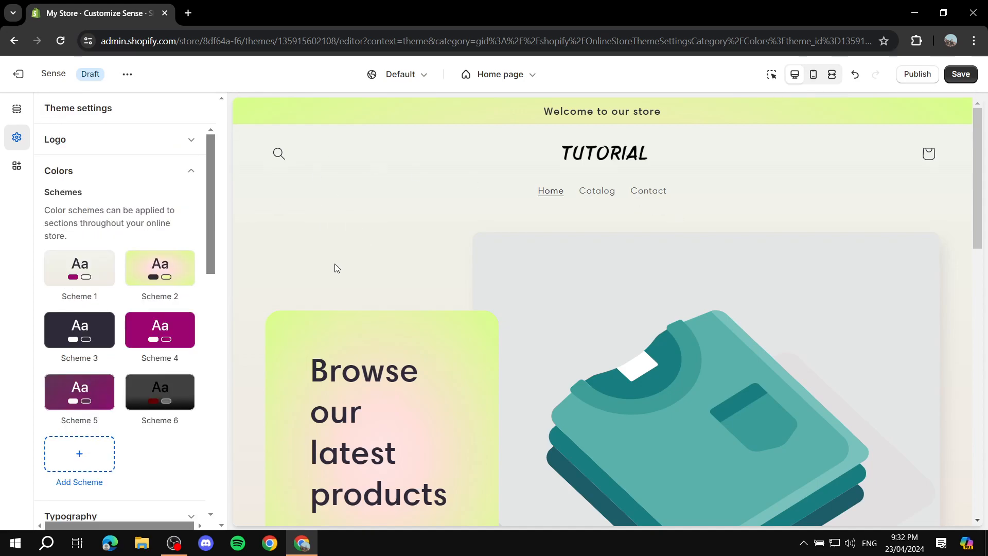
# Step: Examine how the color schemes are used on the Home page preview, and close the color settings
pyautogui.scroll(-10, 507, 304)
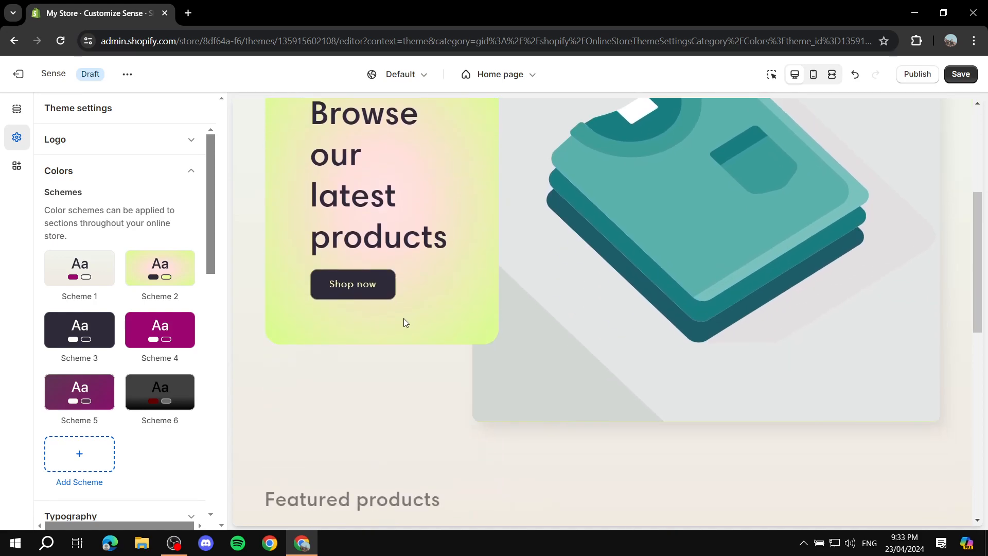
pyautogui.scroll(12, 508, 256)
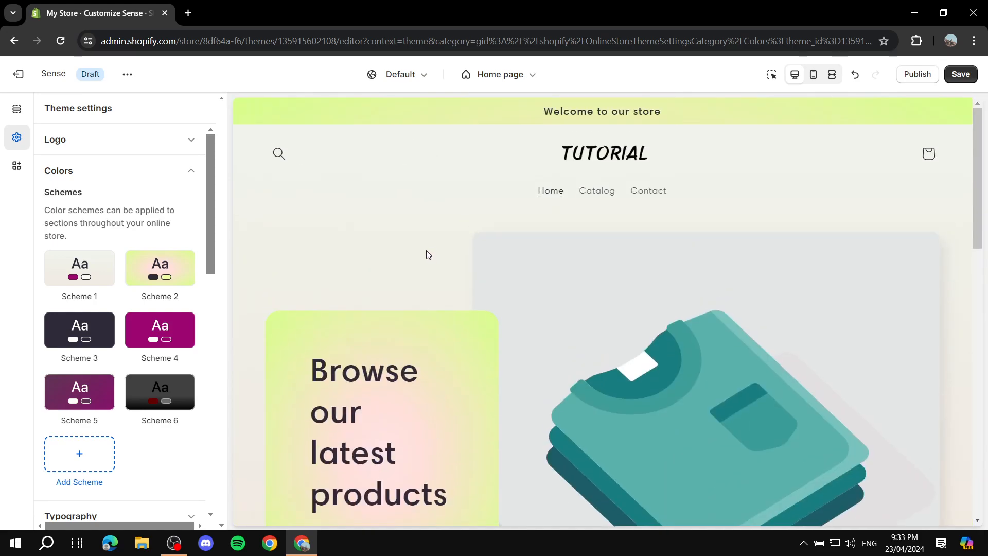
pyautogui.scroll(-1, 505, 177)
pyautogui.click(194, 173)
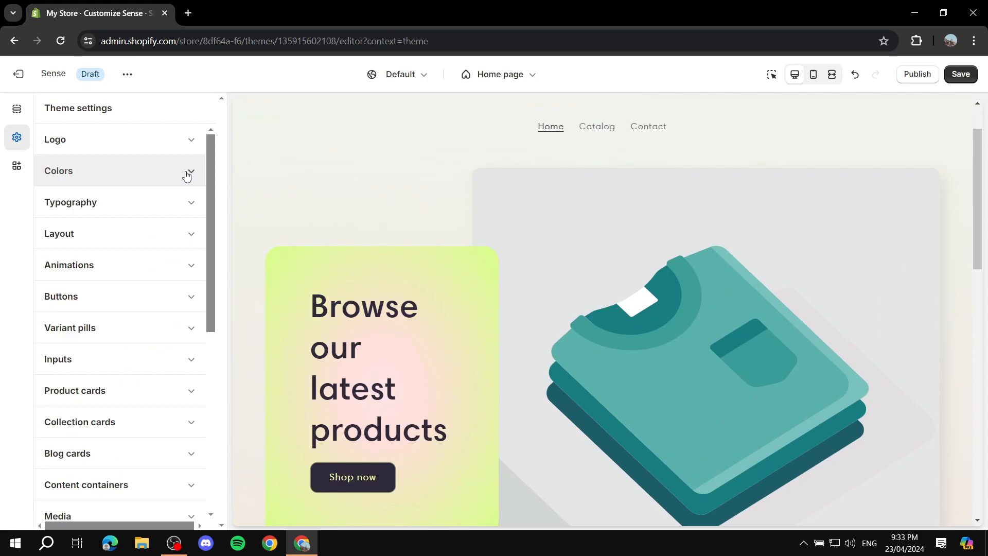
# Step: Examine the typography settings for the heading and body fonts and their size scales
pyautogui.click(192, 203)
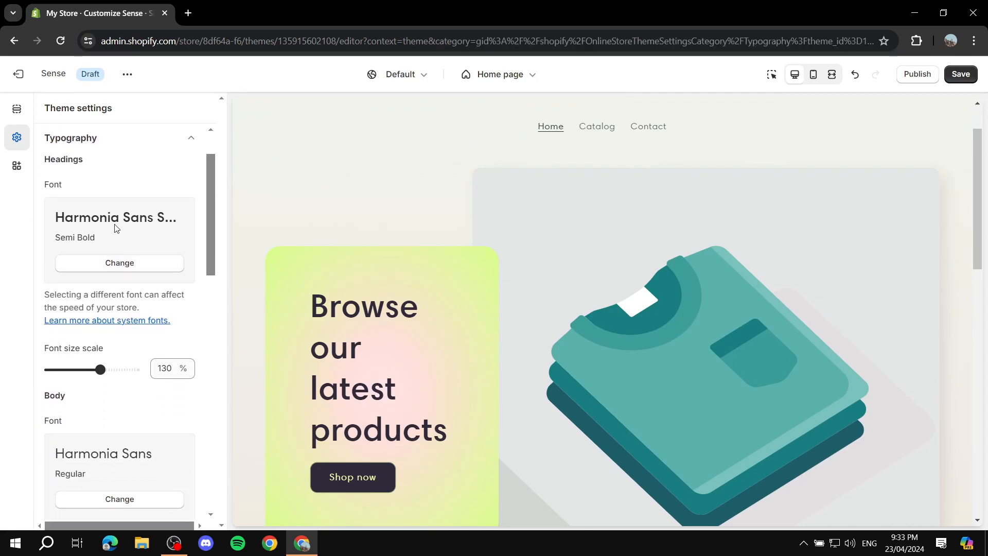
pyautogui.scroll(-8, 118, 256)
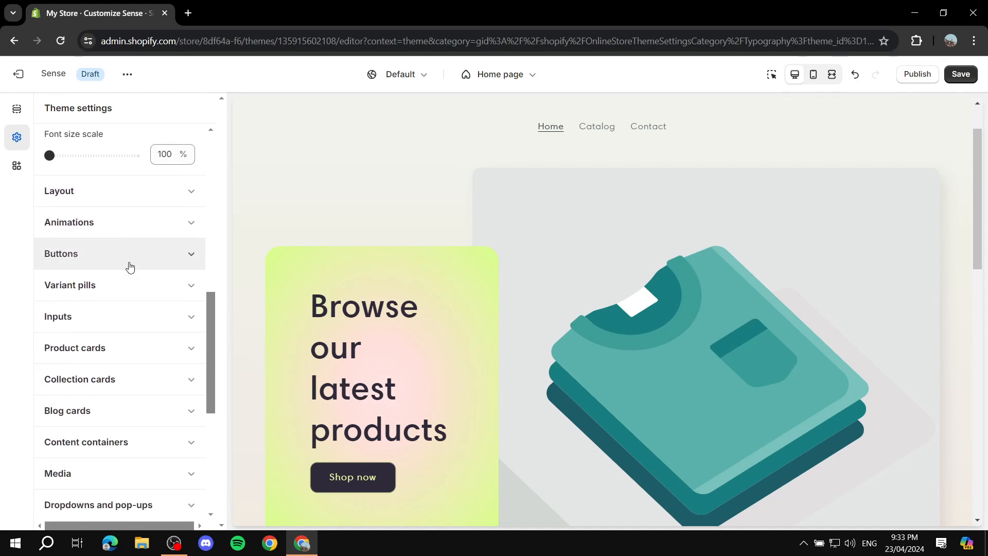
pyautogui.scroll(7, 129, 267)
pyautogui.scroll(2, 155, 206)
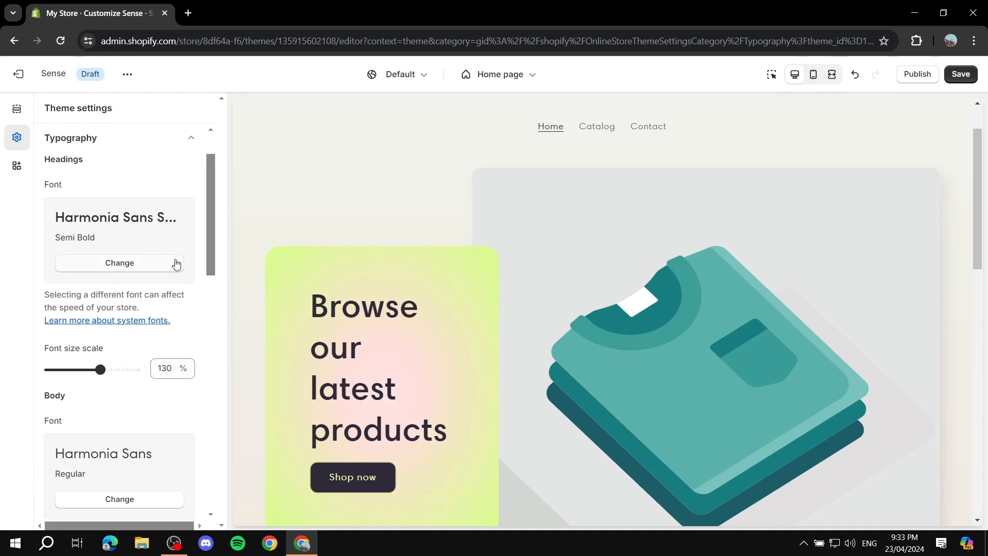
pyautogui.scroll(-2, 126, 355)
pyautogui.scroll(3, 150, 311)
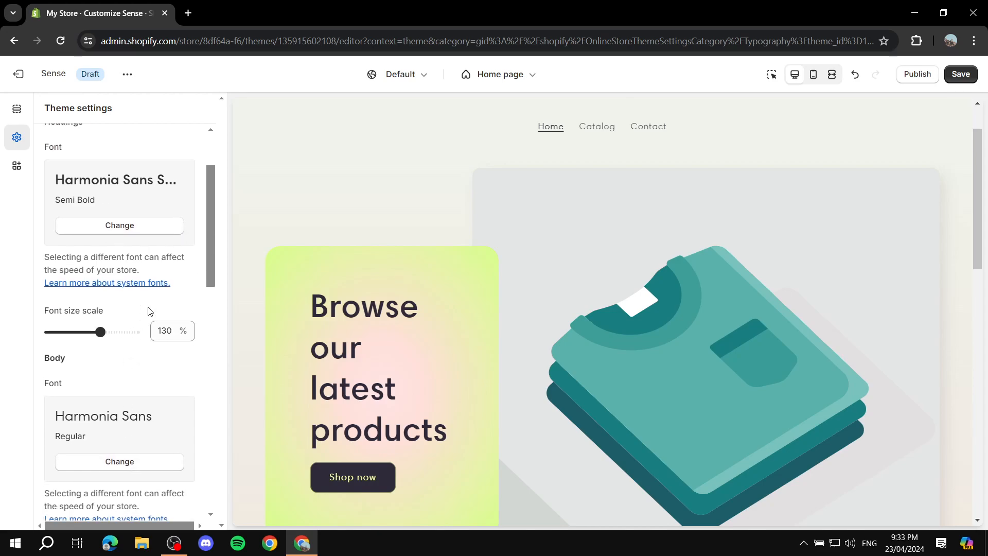
pyautogui.click(188, 202)
# Step: Examine the layout settings for page width, section spacing and grid spacing against the Home page preview
pyautogui.click(191, 232)
pyautogui.scroll(-1, 171, 239)
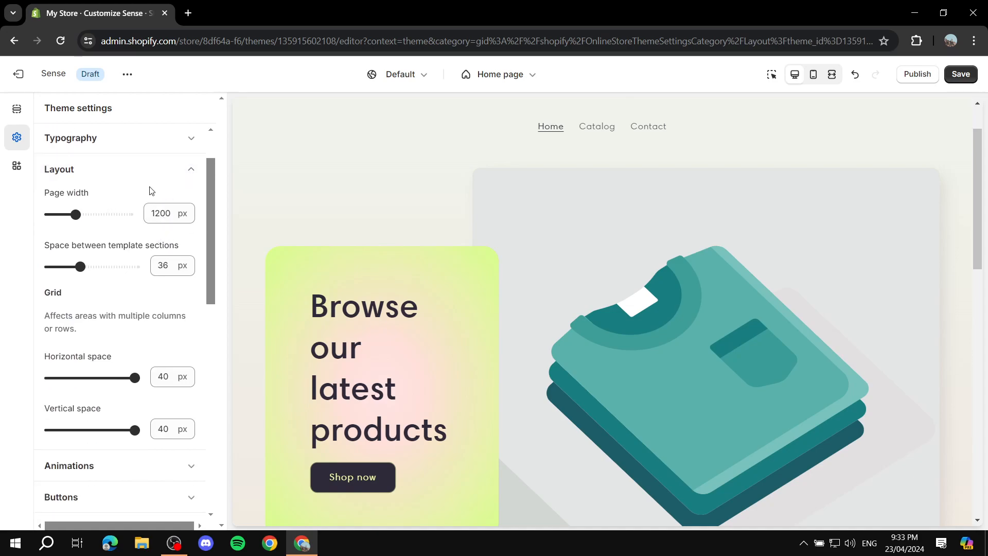
pyautogui.scroll(-6, 412, 238)
pyautogui.scroll(7, 411, 242)
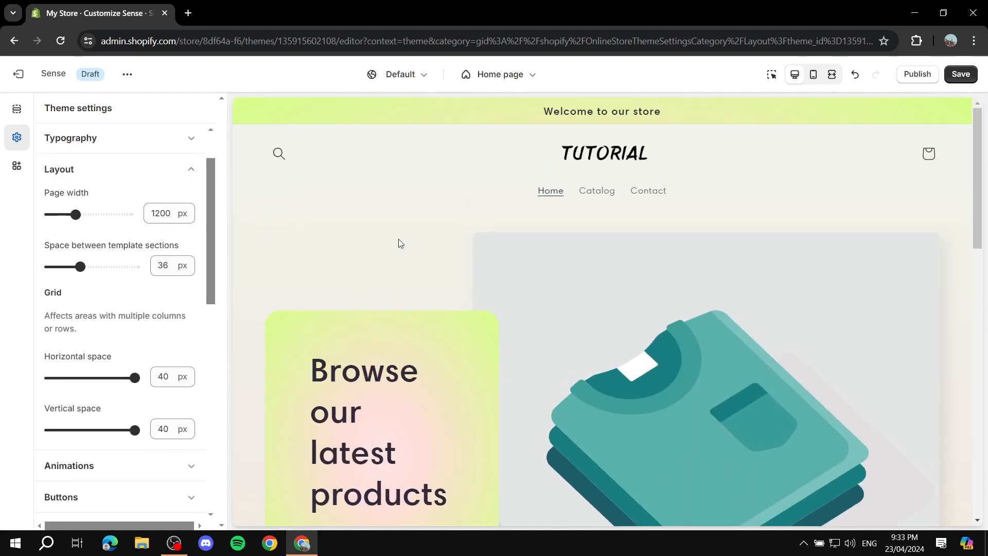
pyautogui.scroll(-2, 135, 242)
pyautogui.scroll(3, 139, 278)
pyautogui.click(187, 236)
# Step: Look through the remaining theme settings categories, from Animations and Buttons down to Checkout and Custom CSS
pyautogui.scroll(-1, 128, 273)
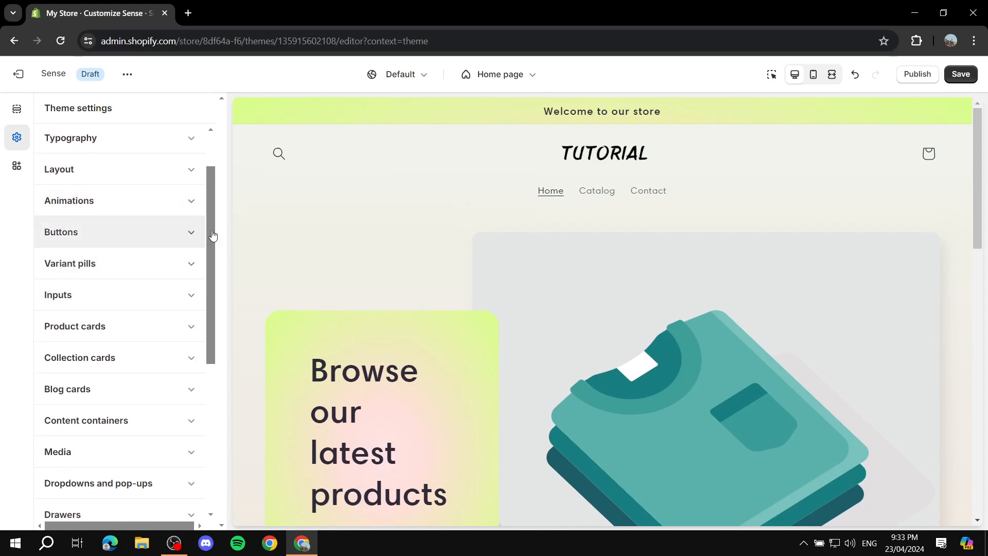
pyautogui.scroll(-2, 154, 269)
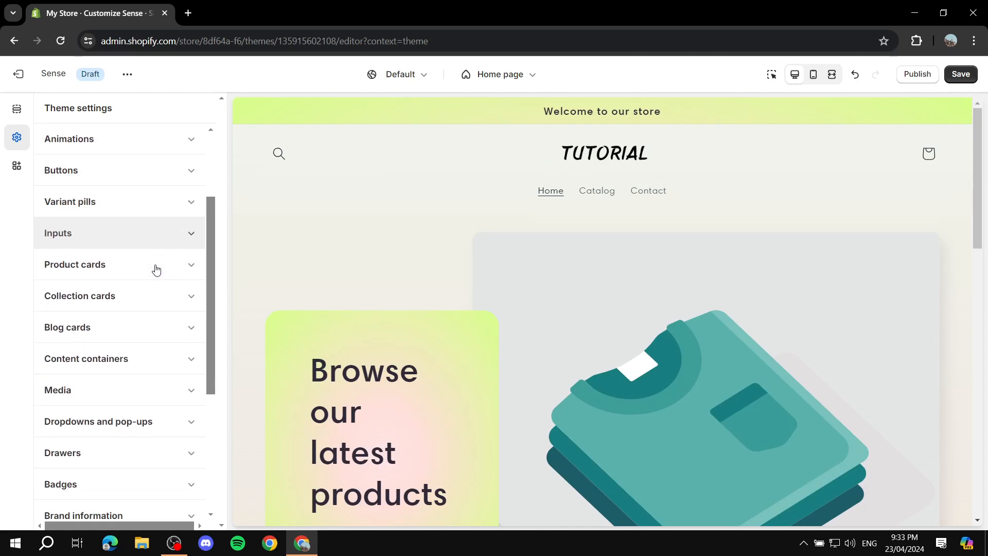
pyautogui.scroll(-3, 128, 288)
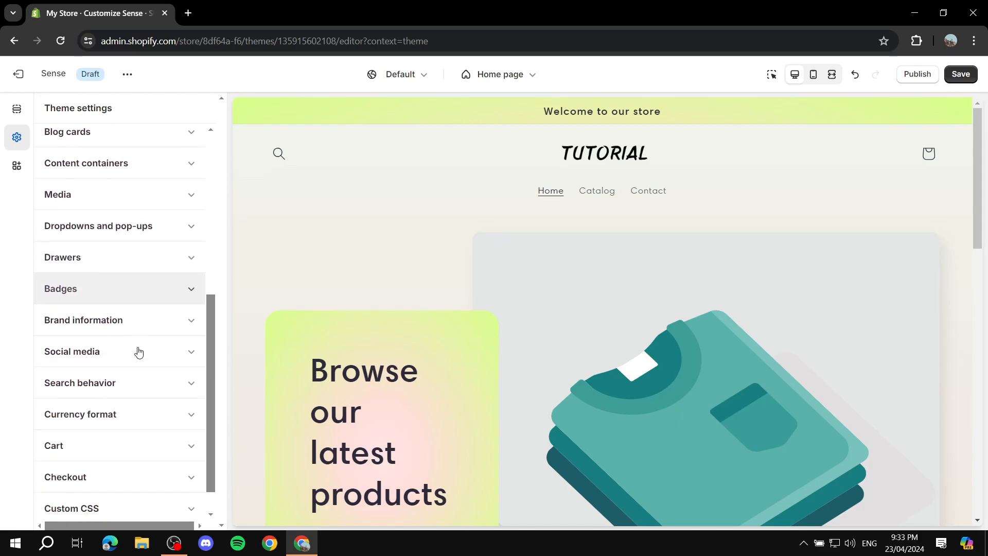
pyautogui.scroll(3, 78, 226)
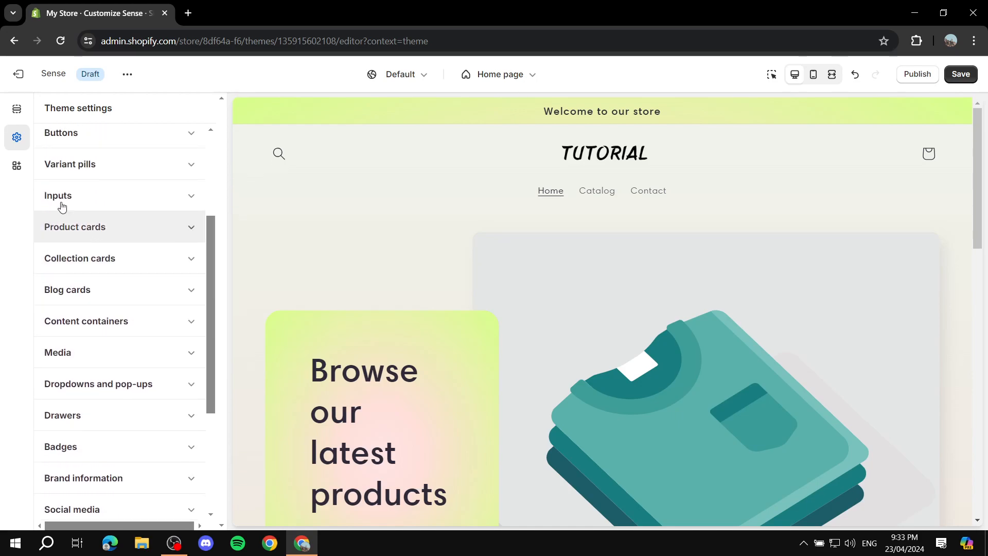
# Step: Examine the border and shadow options in the Buttons theme settings, and collapse the category
pyautogui.click(123, 141)
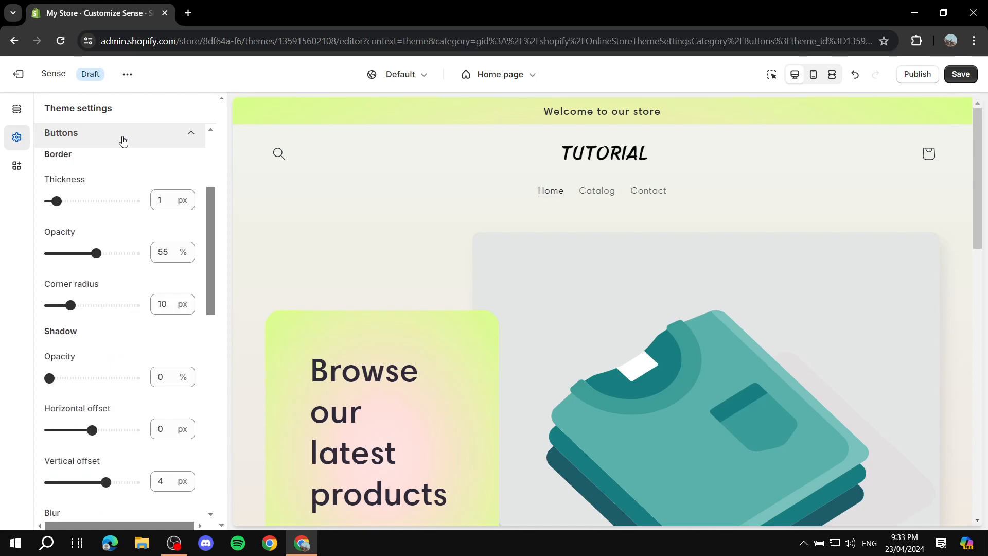
pyautogui.scroll(-4, 93, 254)
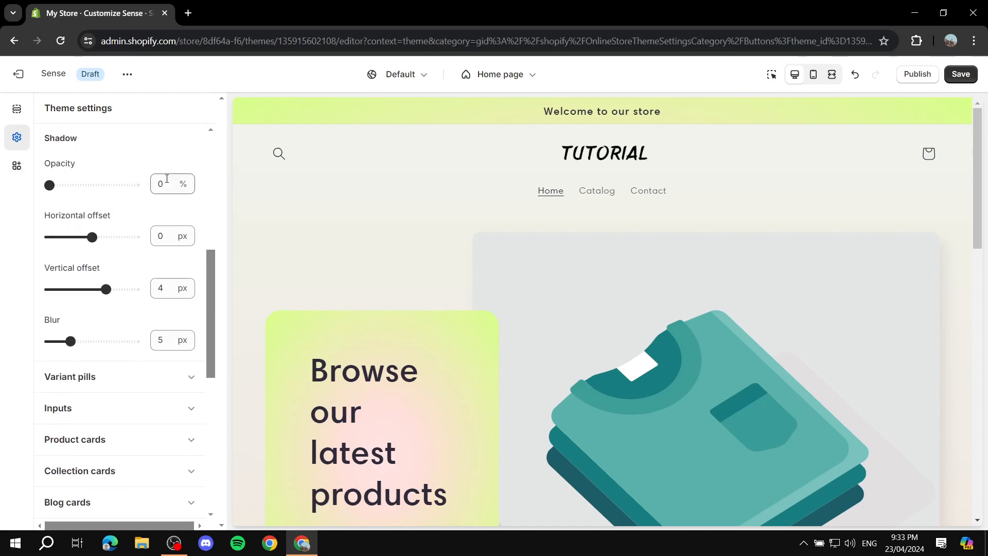
pyautogui.scroll(-1, 145, 227)
pyautogui.scroll(-3, 149, 247)
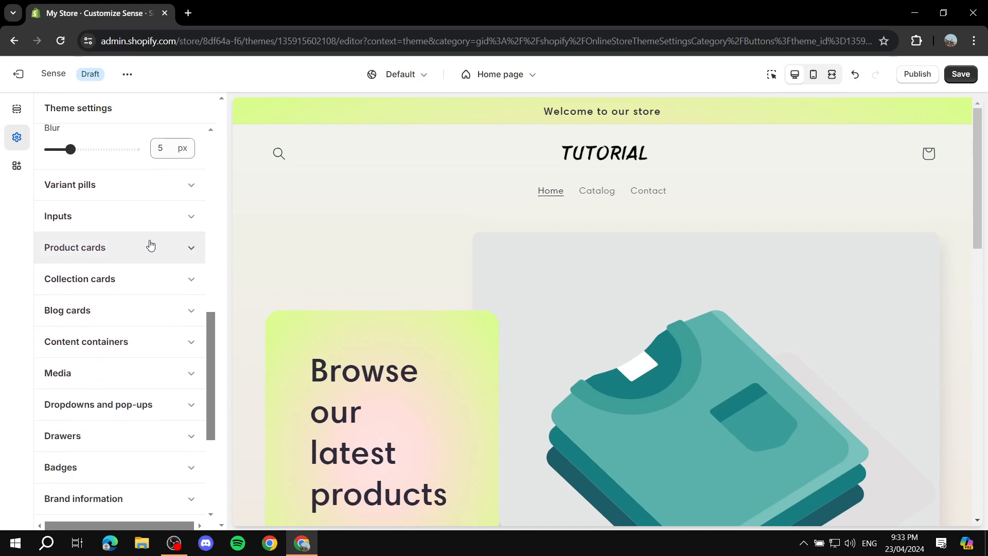
pyautogui.scroll(11, 134, 242)
pyautogui.click(191, 296)
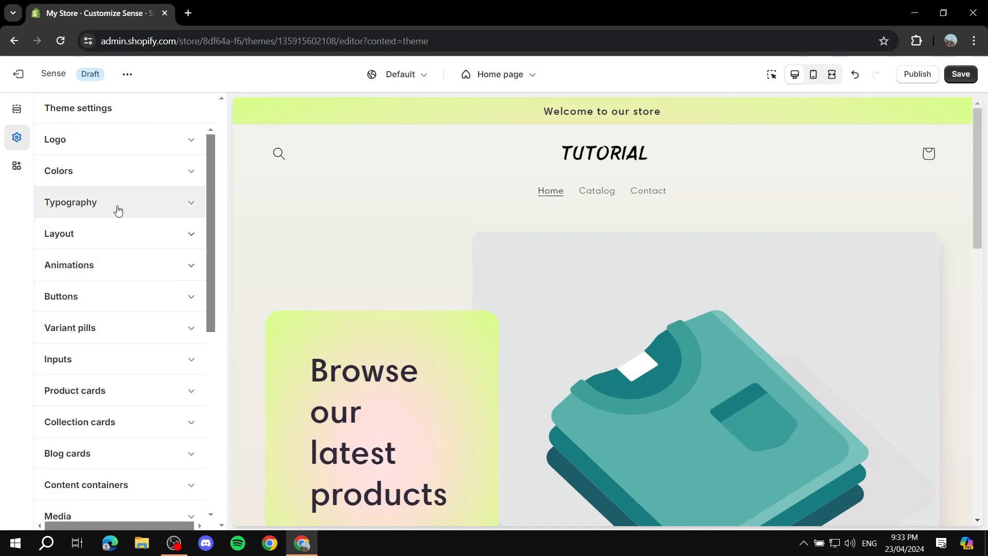
# Step: Open the Home page section list and look over the whole page preview, from the announcement bar to the email signup
pyautogui.click(16, 109)
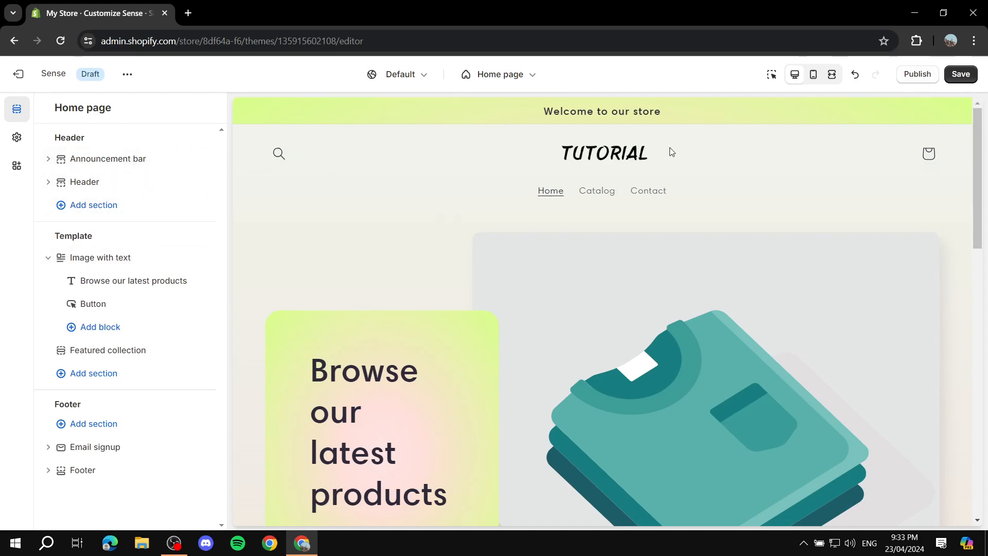
pyautogui.scroll(-10, 557, 187)
pyautogui.scroll(10, 431, 335)
pyautogui.click(446, 118)
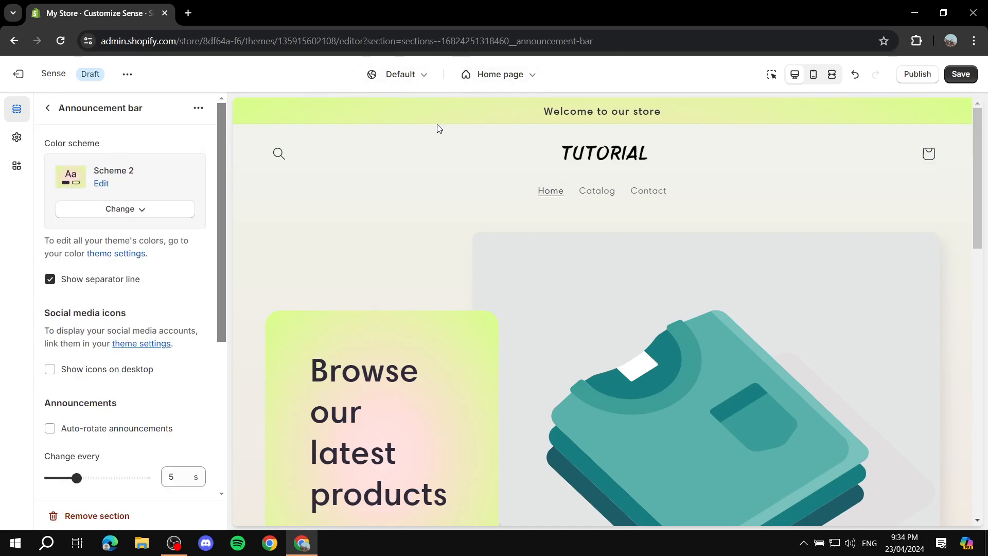
pyautogui.scroll(-5, 450, 180)
pyautogui.scroll(2, 374, 316)
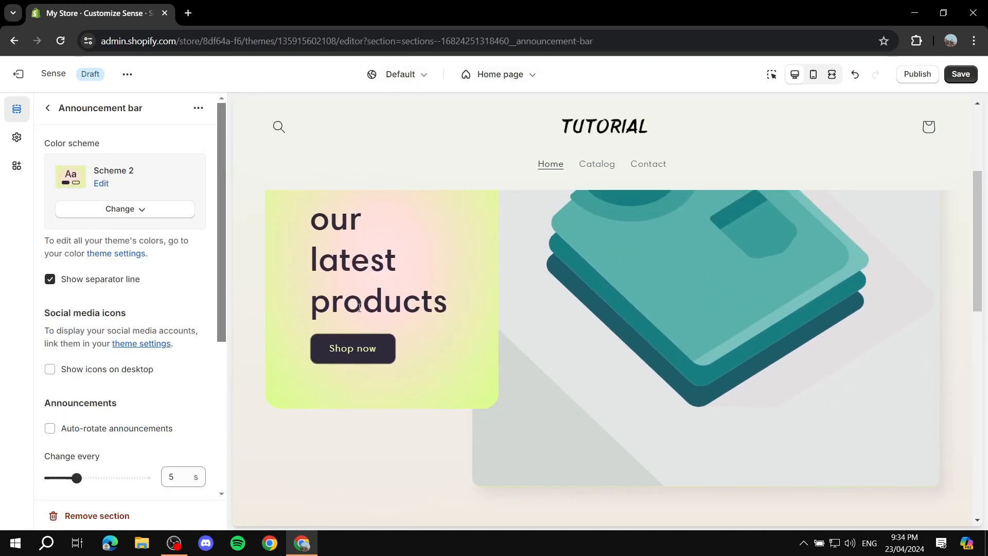
pyautogui.scroll(2, 535, 227)
pyautogui.scroll(-10, 497, 242)
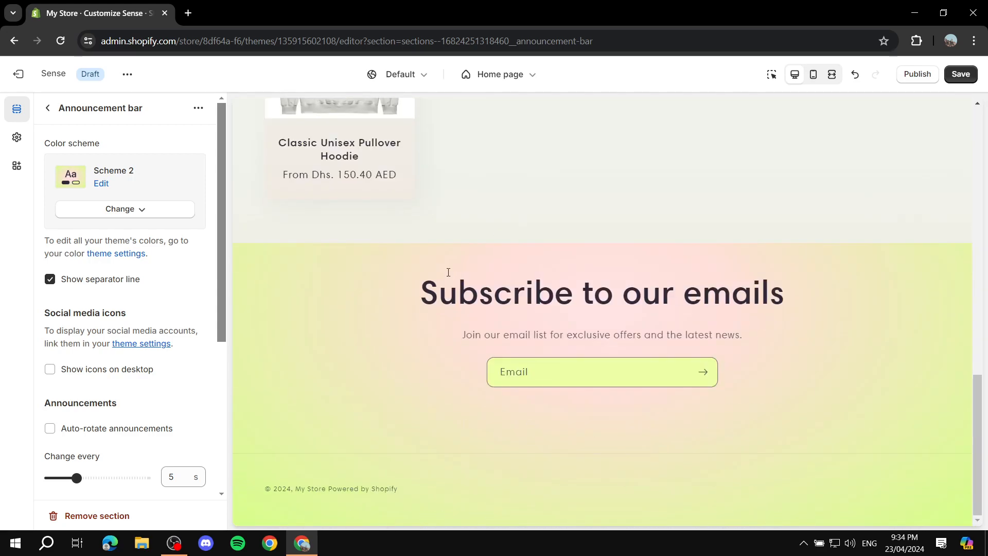
pyautogui.scroll(12, 448, 269)
pyautogui.scroll(2, 381, 191)
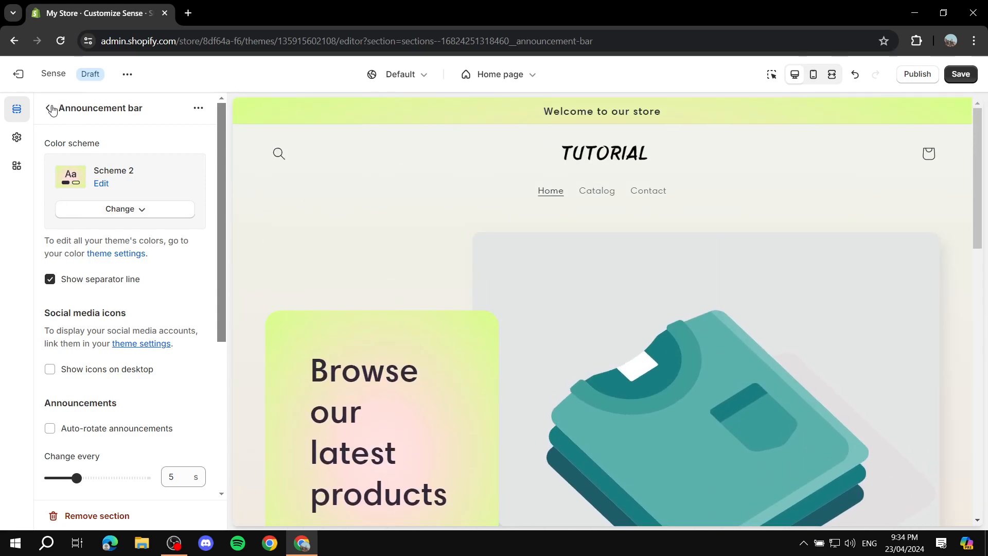
pyautogui.click(49, 108)
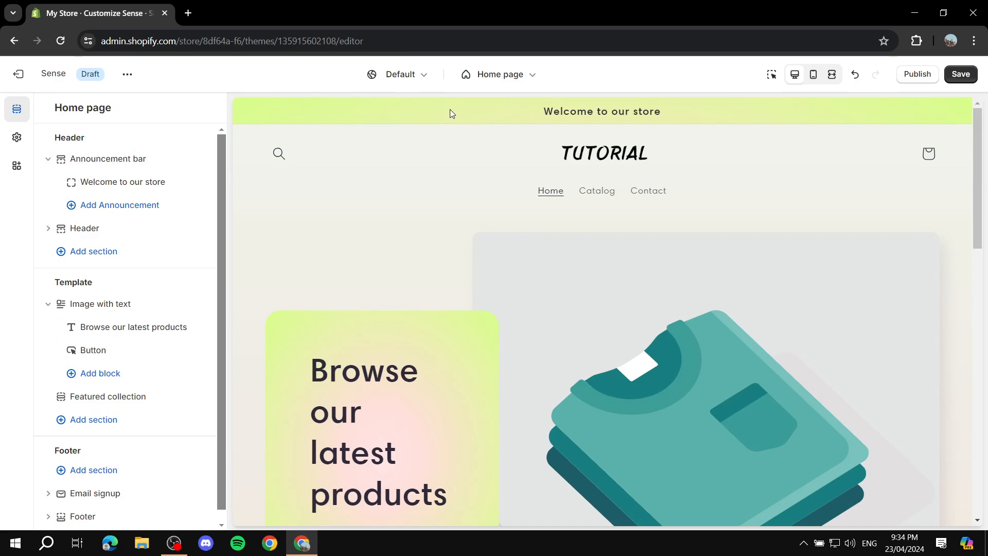
# Step: Set the announcement bar's color scheme to Scheme 6, look over its other settings, and return to the section list
pyautogui.click(110, 159)
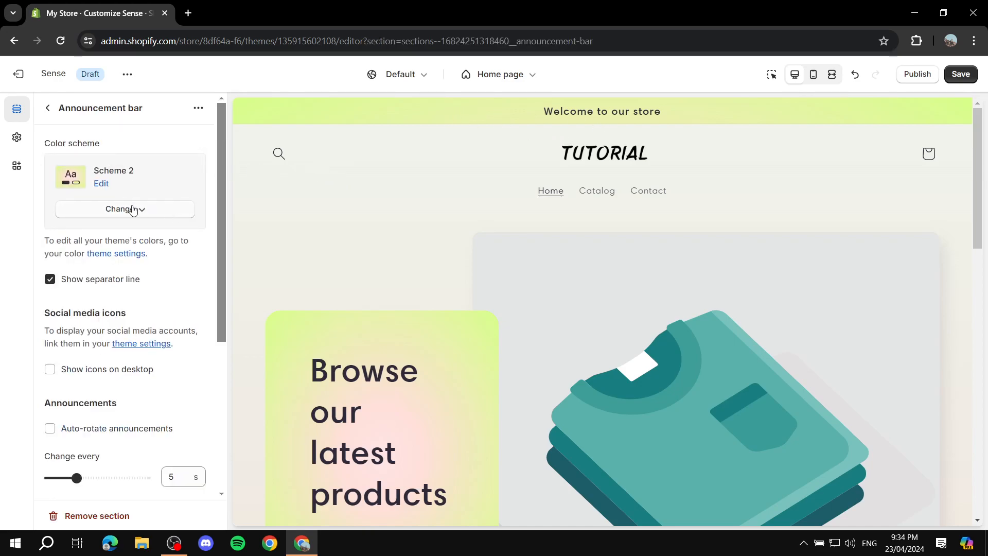
pyautogui.click(133, 209)
pyautogui.click(114, 407)
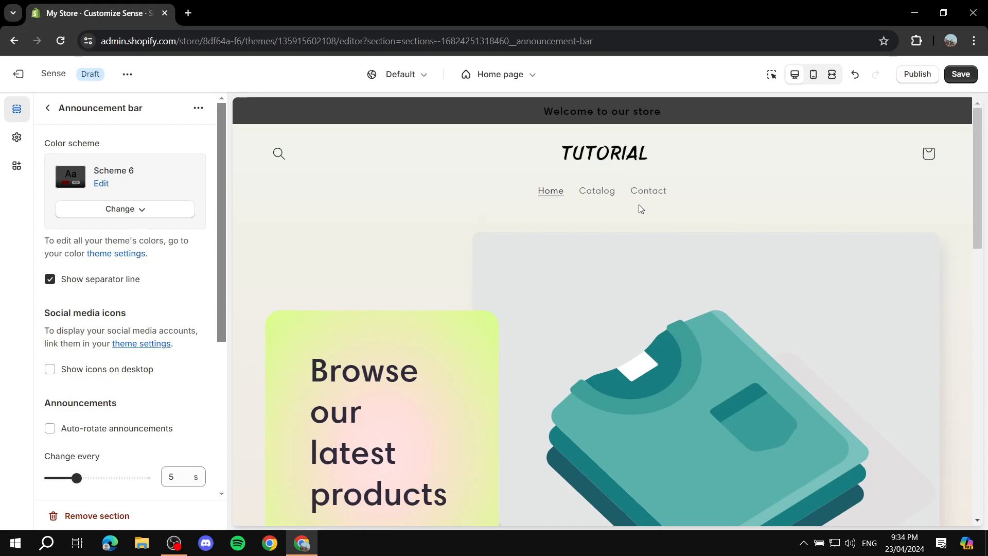
pyautogui.scroll(-4, 137, 286)
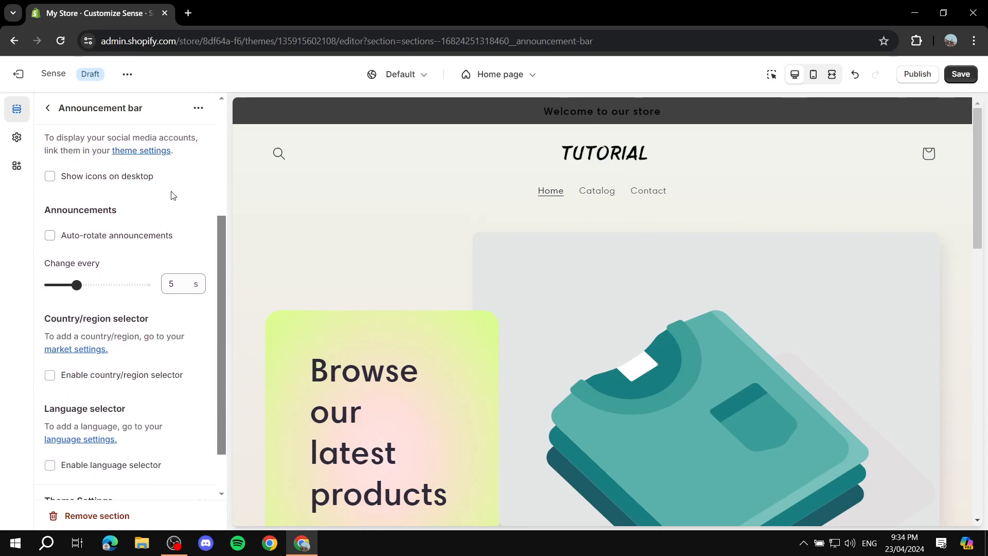
pyautogui.scroll(4, 172, 194)
pyautogui.scroll(-3, 133, 183)
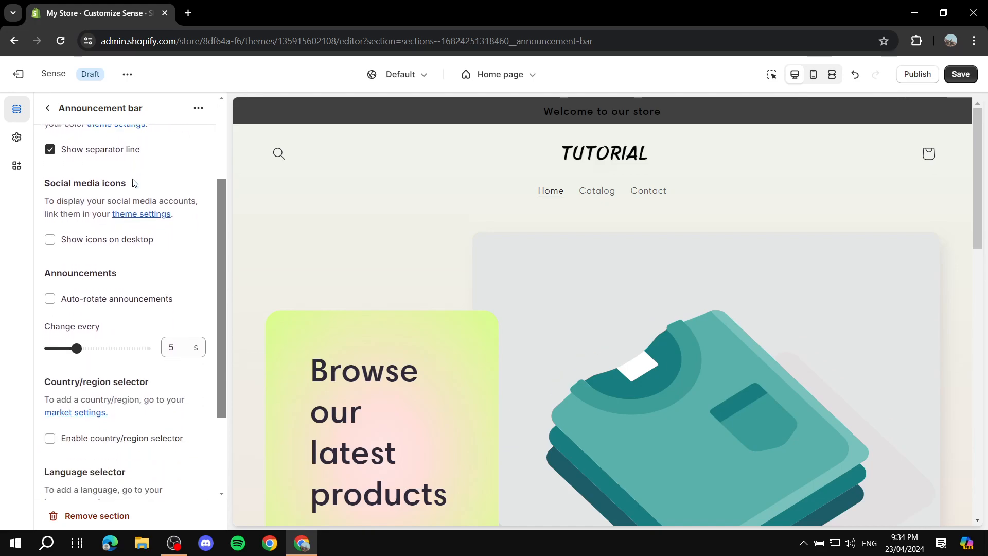
pyautogui.scroll(-2, 149, 216)
pyautogui.scroll(5, 142, 240)
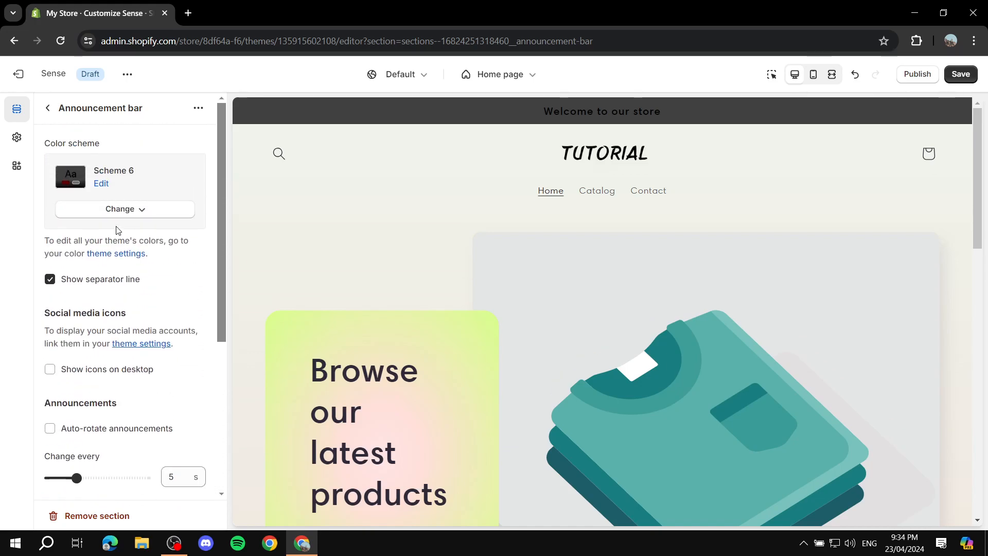
pyautogui.click(50, 109)
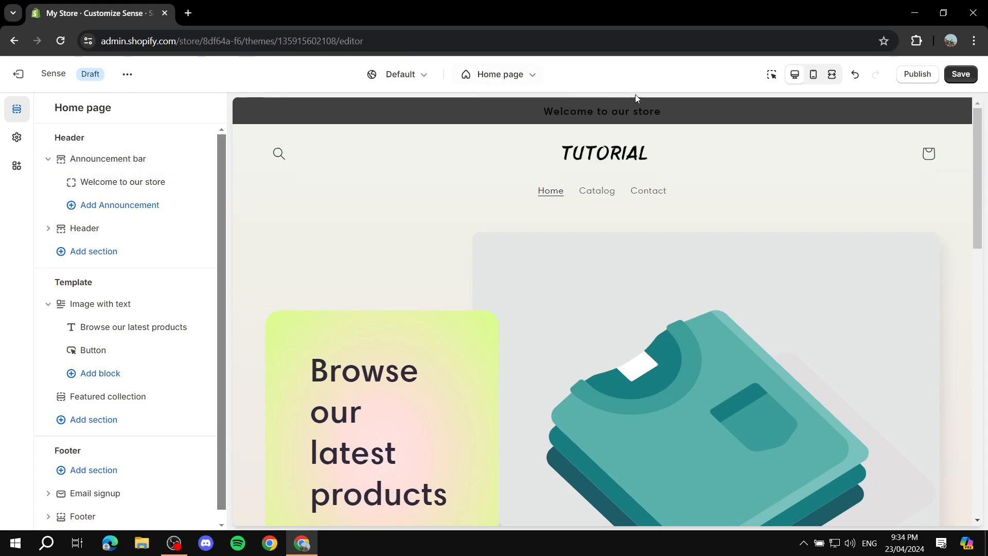
# Step: Change the text of the "Welcome to our store" announcement to "Write whatever you want in here"
pyautogui.click(122, 184)
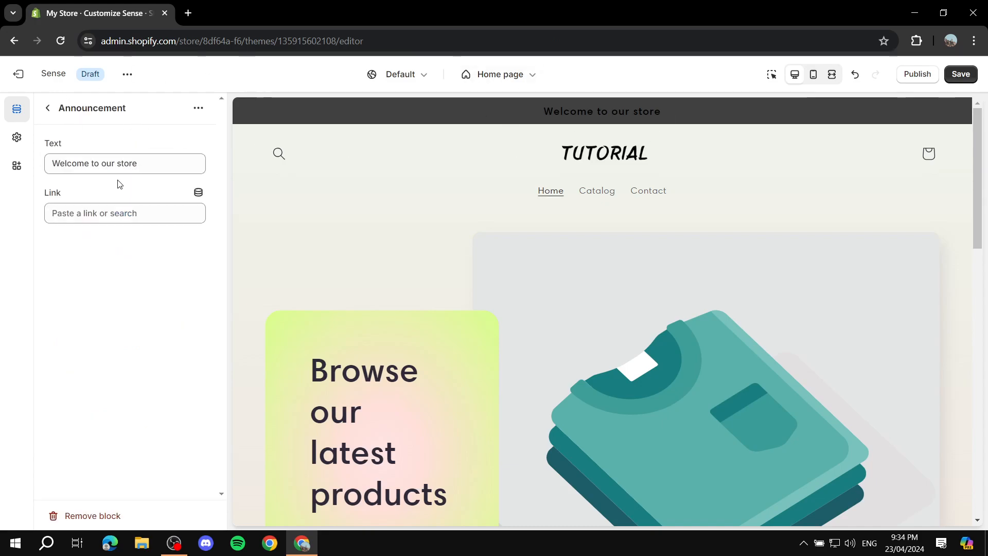
pyautogui.moveTo(163, 168); pyautogui.dragTo(3, 163)
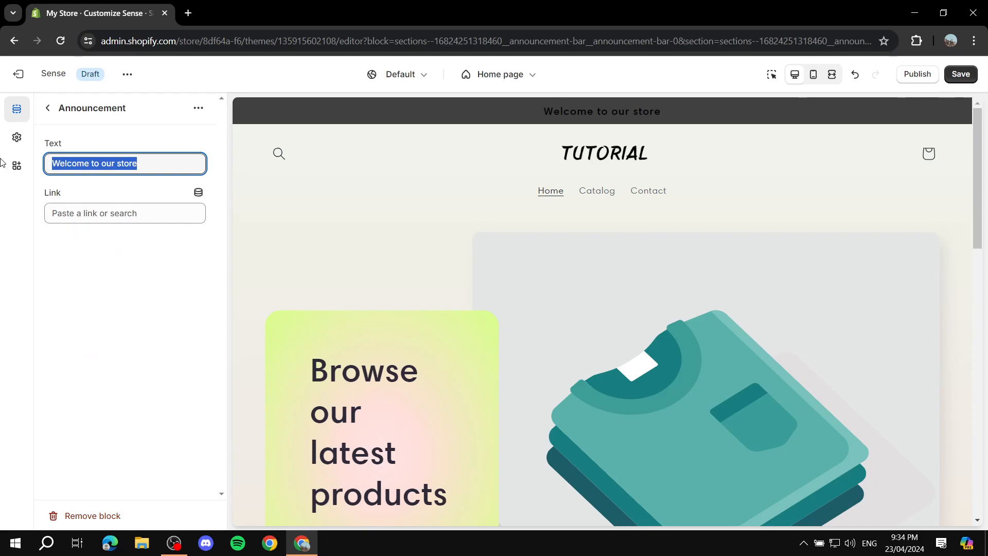
pyautogui.write('W')
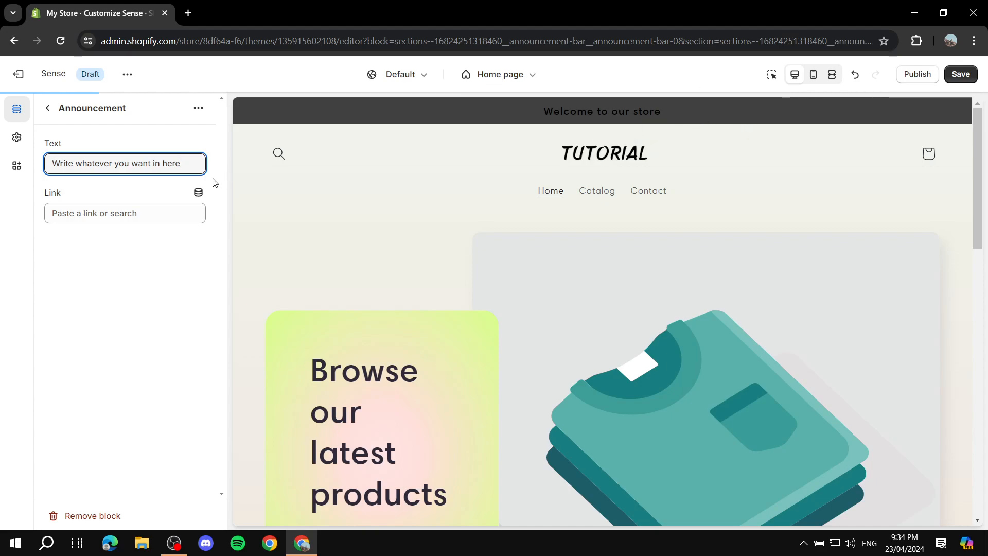
# Step: Link the announcement to the Contact page and return to the section list
pyautogui.click(150, 213)
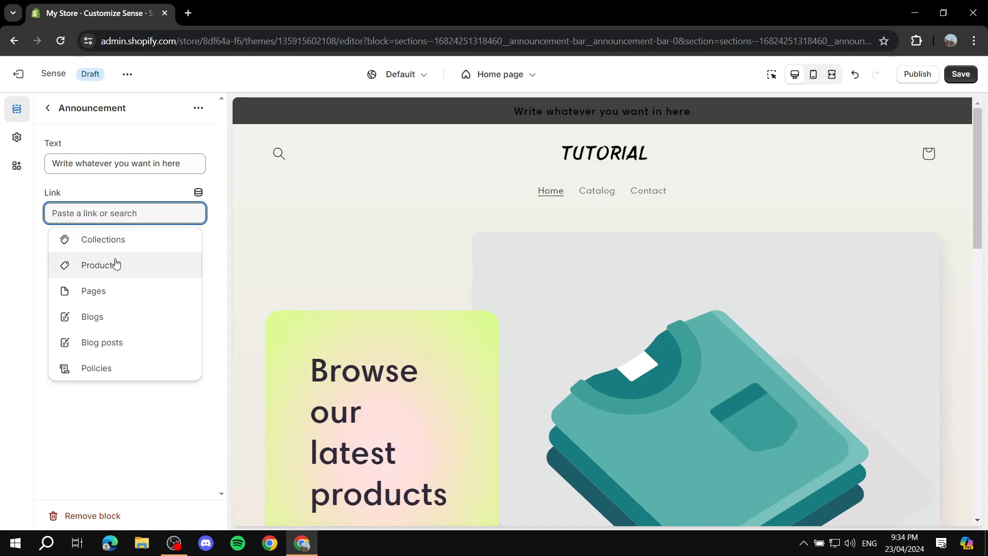
pyautogui.click(102, 293)
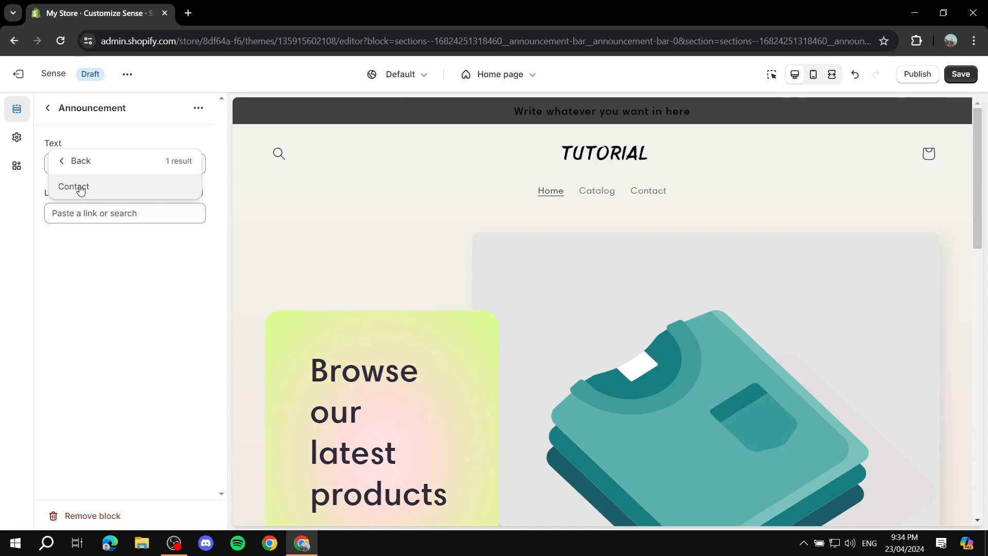
pyautogui.click(80, 188)
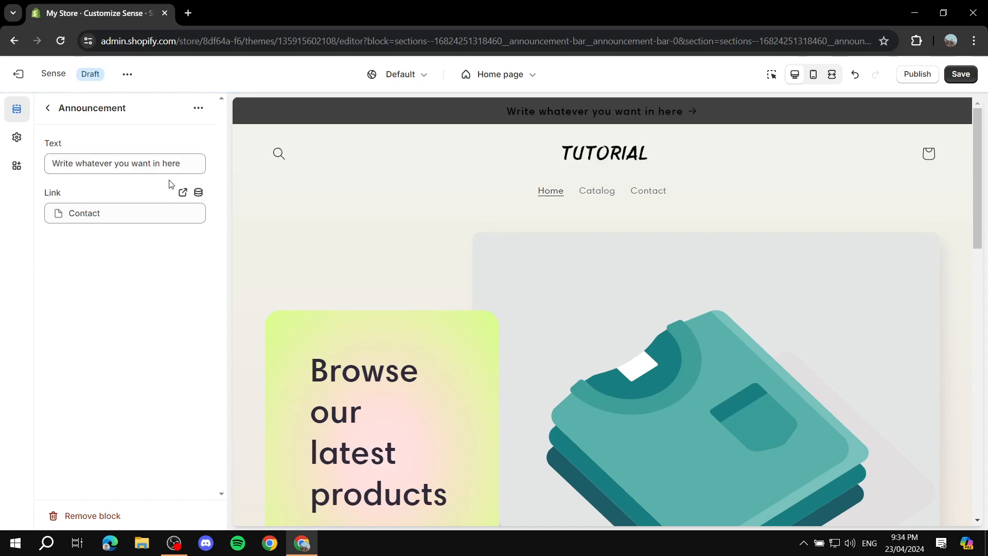
pyautogui.click(49, 107)
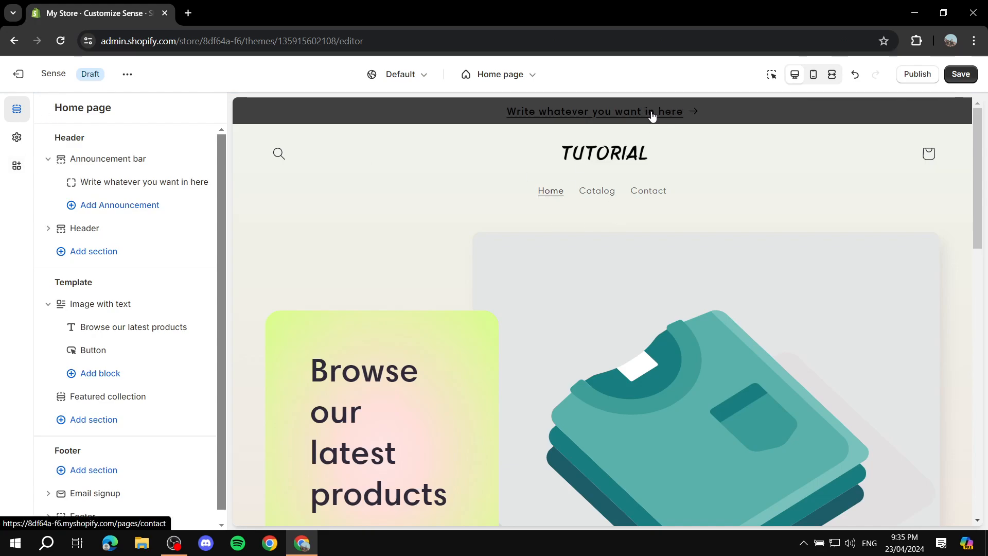
# Step: Set both the header's color scheme and its menu color scheme to Scheme 6
pyautogui.click(103, 228)
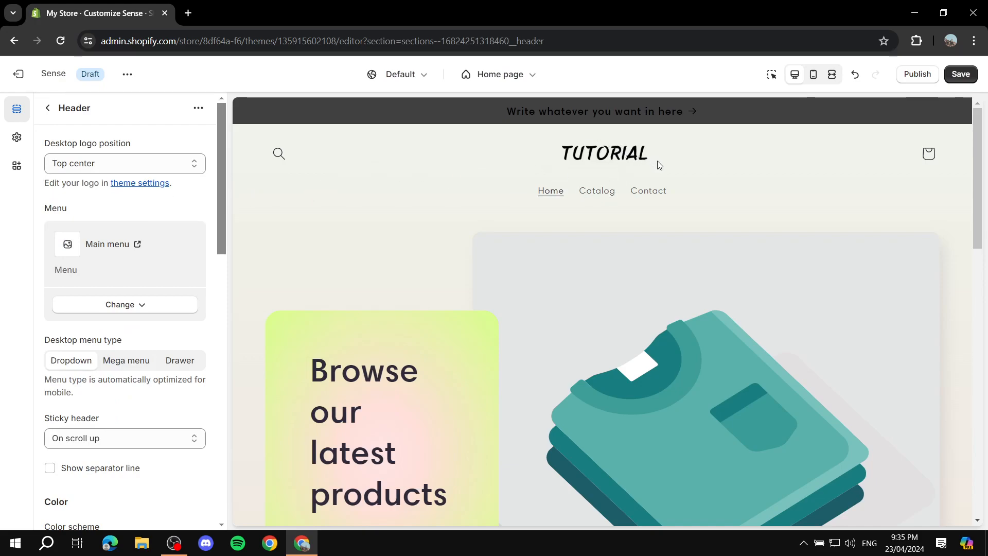
pyautogui.scroll(-4, 111, 278)
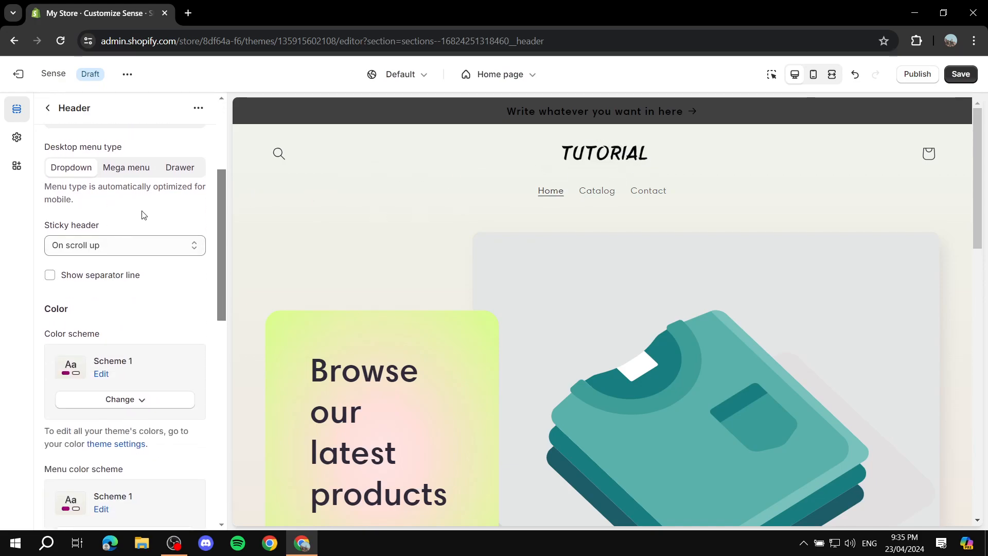
pyautogui.scroll(-4, 143, 216)
pyautogui.click(132, 207)
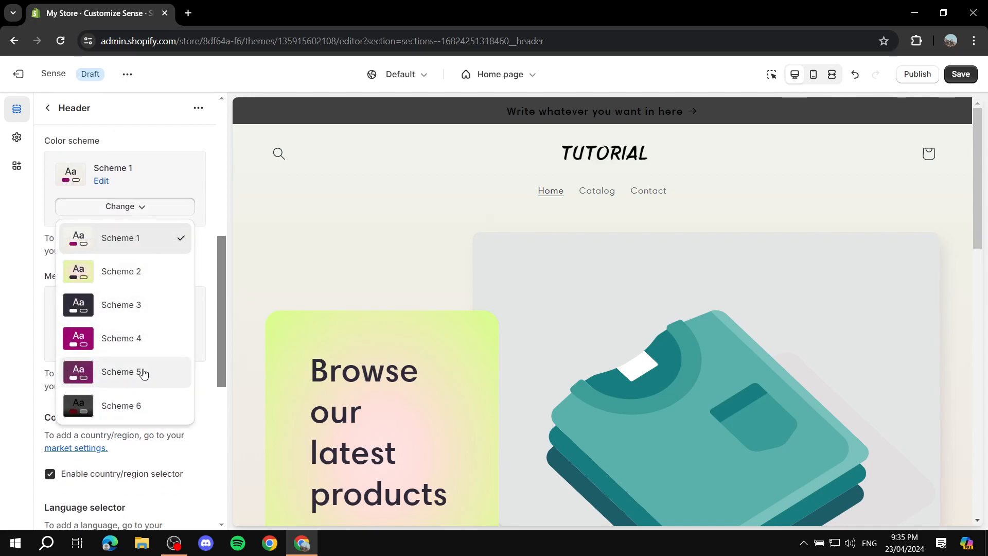
pyautogui.click(132, 405)
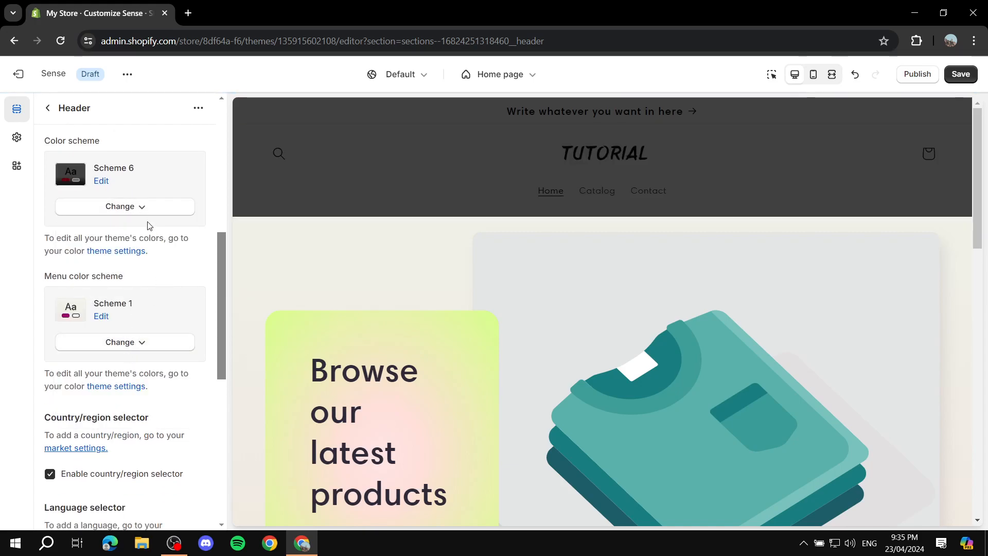
pyautogui.click(133, 343)
pyautogui.click(138, 310)
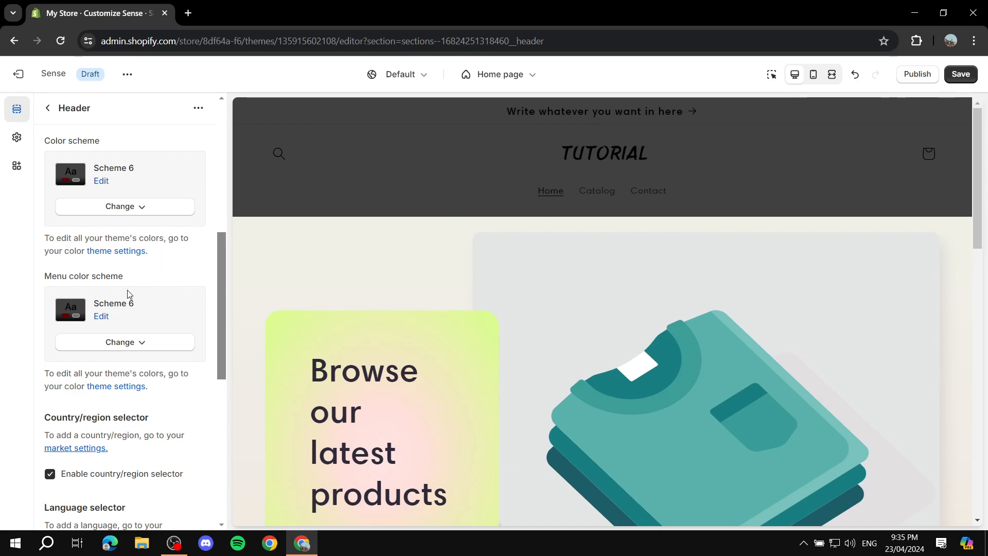
# Step: Reduce the header's bottom margin to 12 px and its bottom padding to 12 px, and return to the section list
pyautogui.scroll(-1, 129, 292)
pyautogui.scroll(-6, 128, 304)
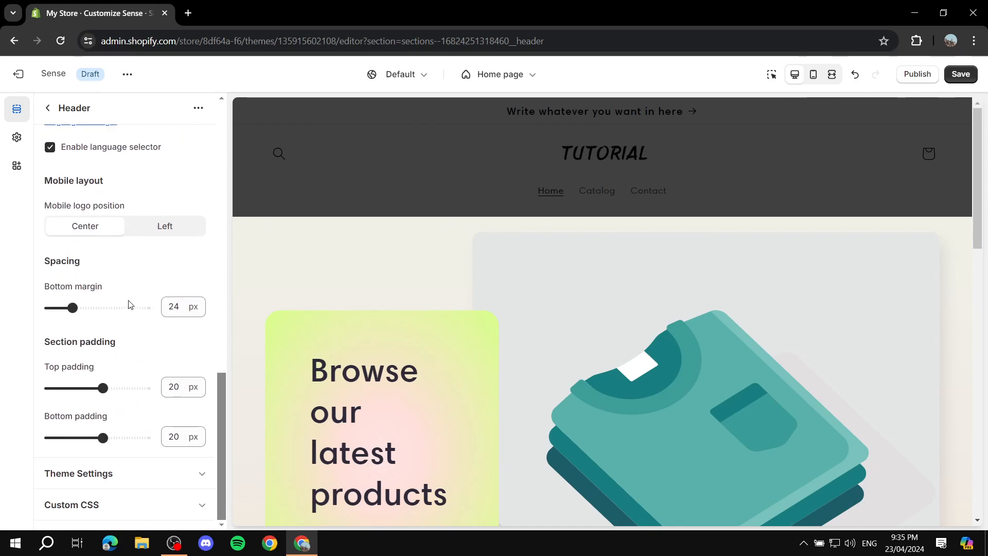
pyautogui.scroll(12, 126, 309)
pyautogui.scroll(-6, 85, 236)
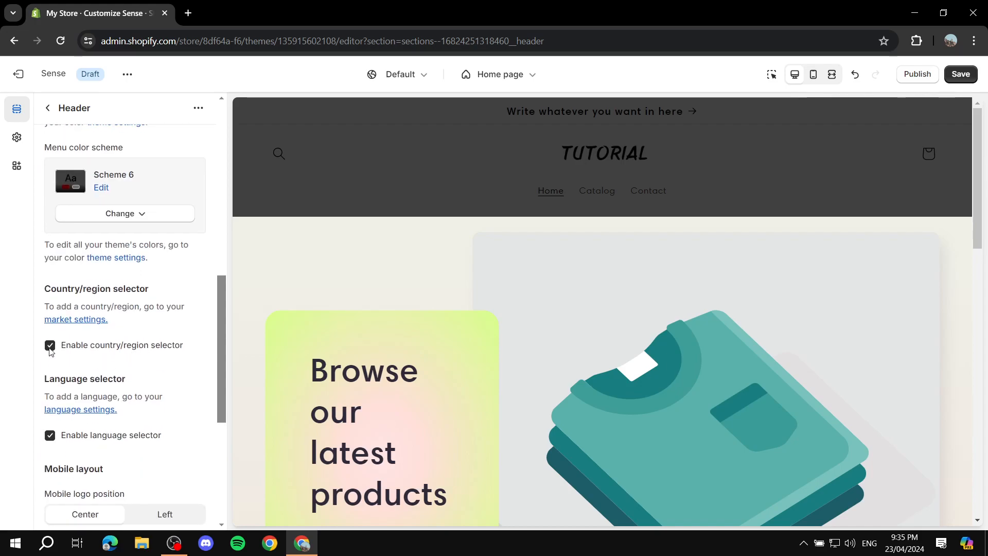
pyautogui.moveTo(72, 307); pyautogui.dragTo(60, 307)
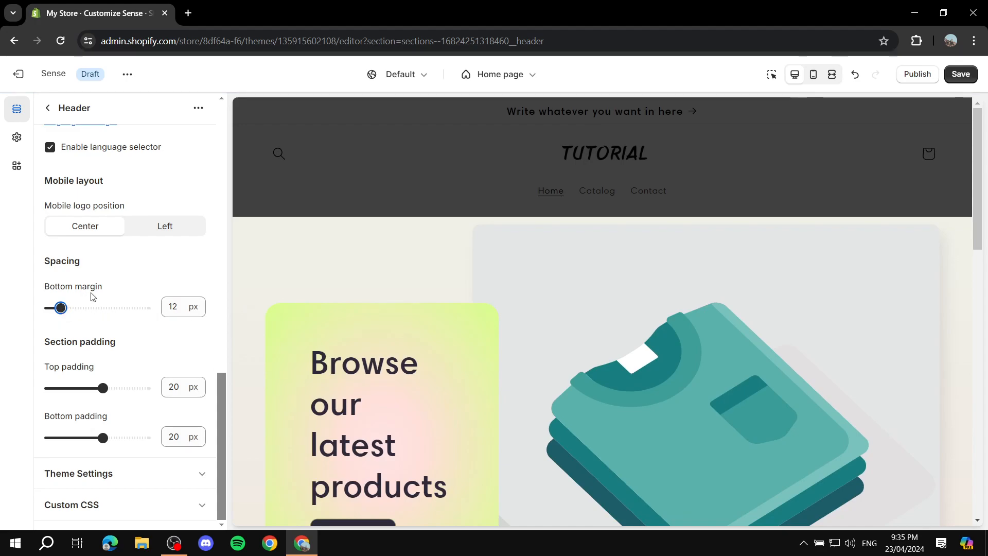
pyautogui.moveTo(78, 289); pyautogui.dragTo(115, 288)
pyautogui.click(118, 291)
pyautogui.moveTo(104, 437); pyautogui.dragTo(81, 437)
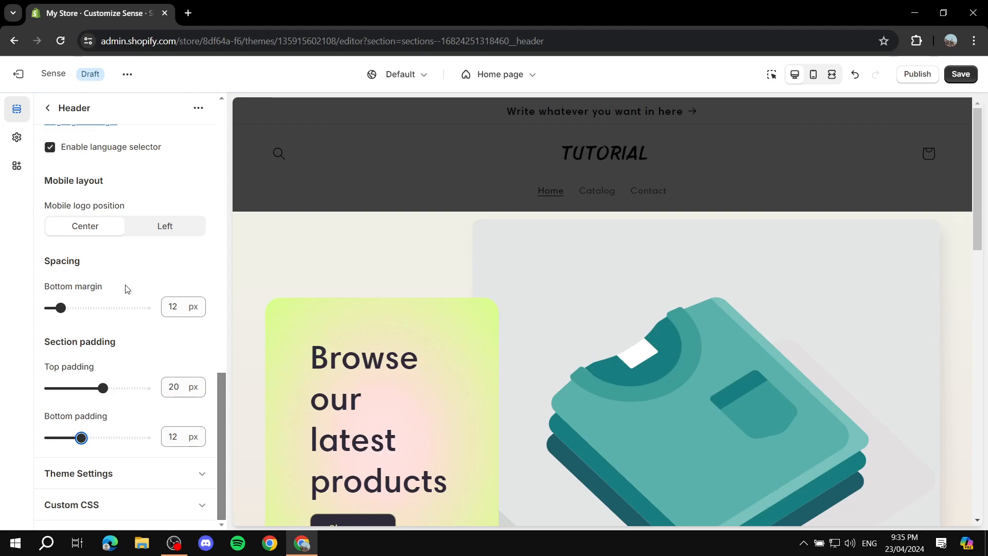
pyautogui.scroll(15, 139, 303)
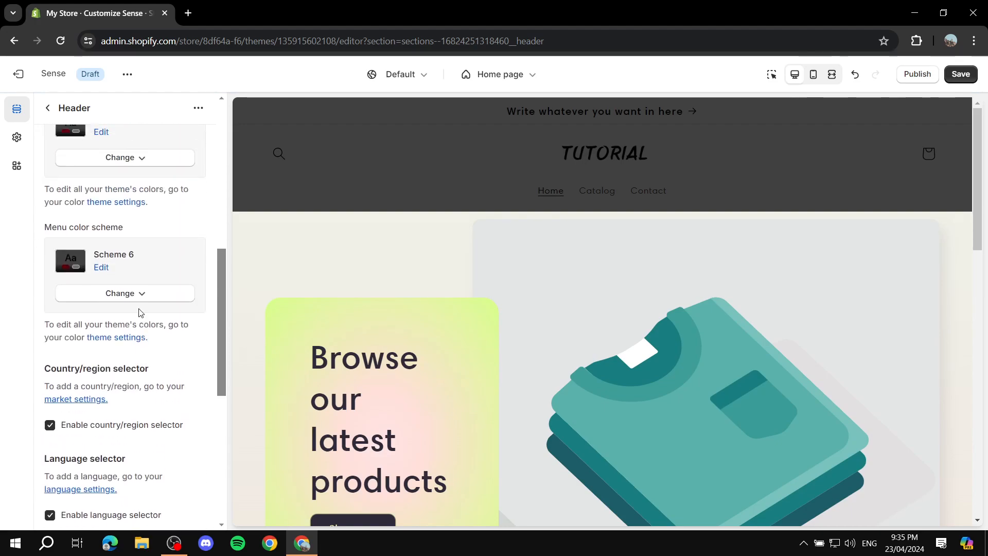
pyautogui.click(50, 110)
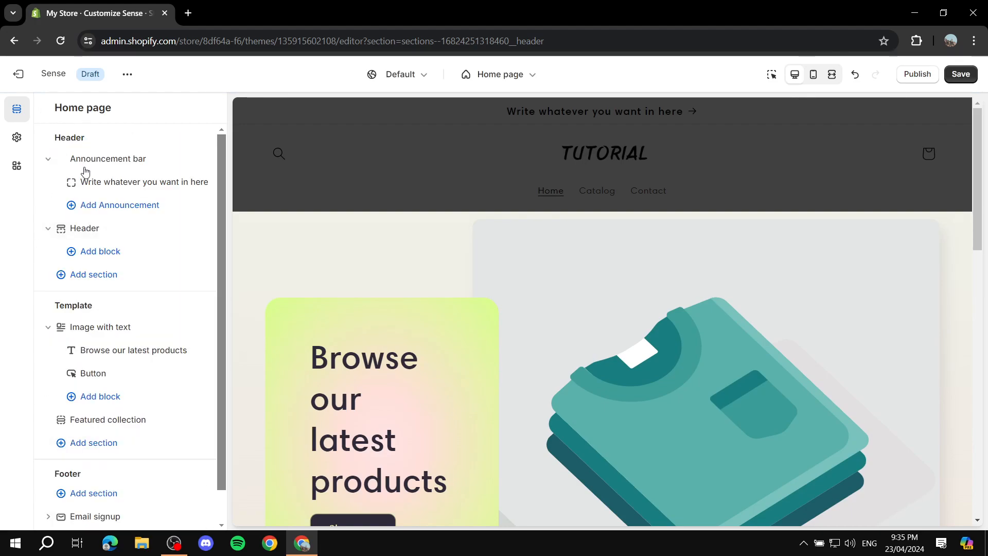
# Step: Set the container color scheme of the Image with text section to Scheme 6 and check the page preview
pyautogui.scroll(-1, 103, 255)
pyautogui.click(115, 293)
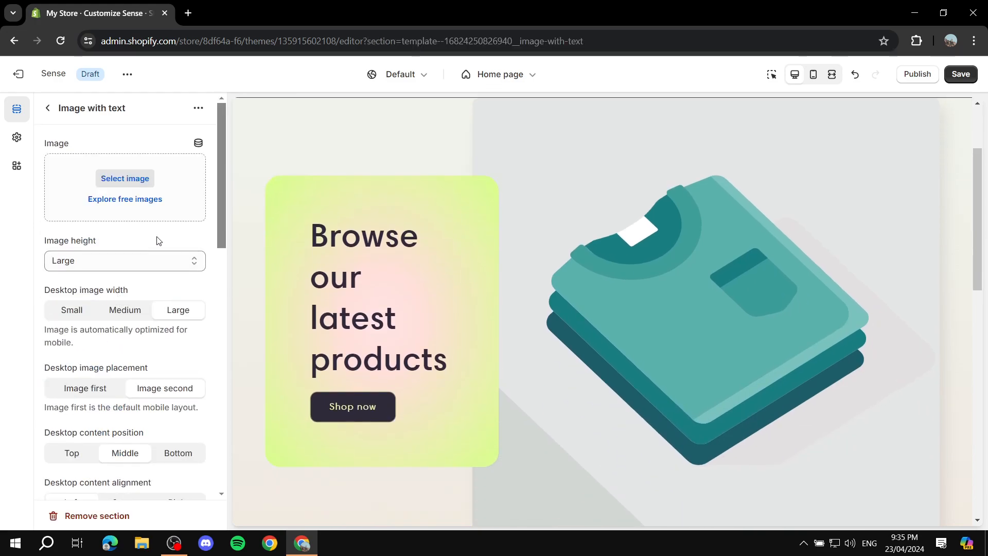
pyautogui.scroll(-7, 154, 247)
pyautogui.click(131, 263)
pyautogui.click(131, 263)
pyautogui.click(114, 397)
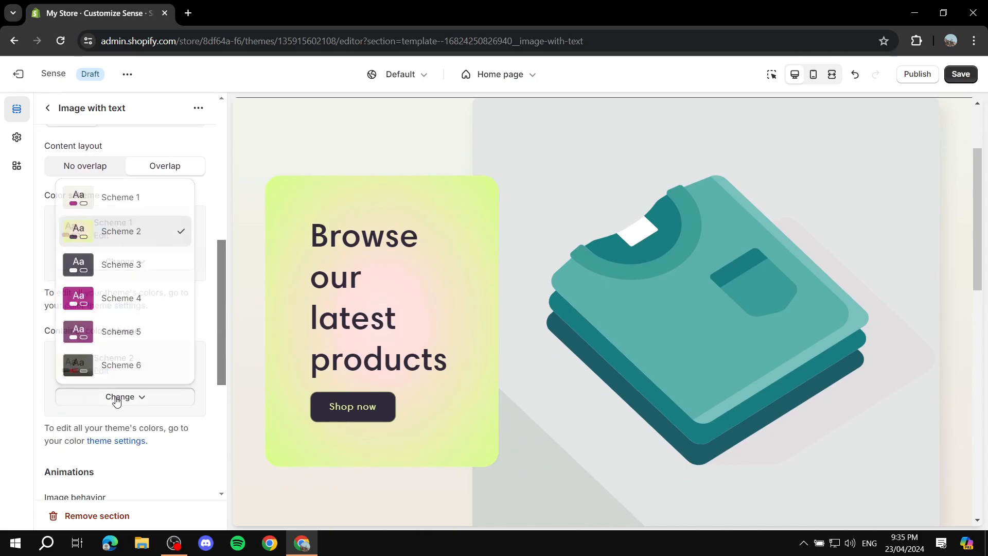
pyautogui.click(121, 364)
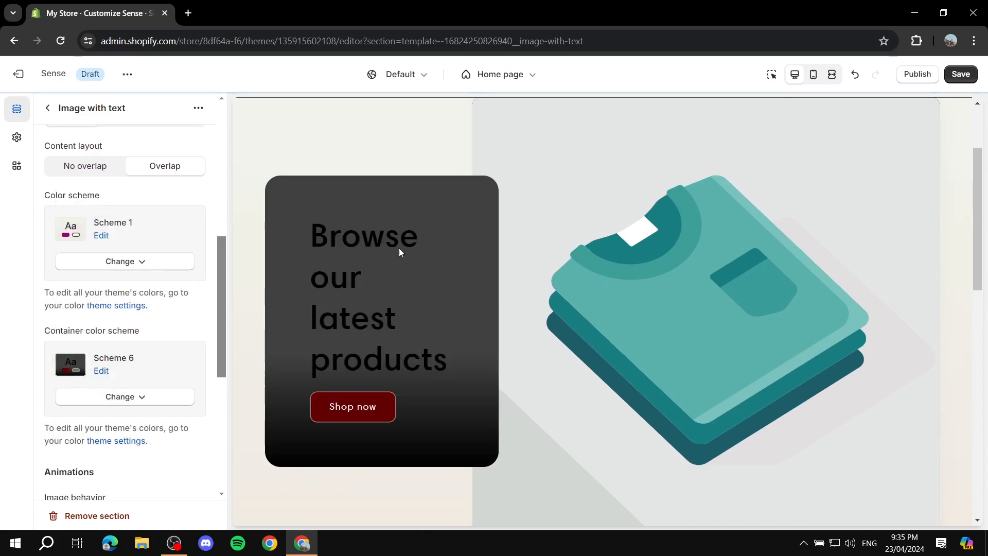
pyautogui.scroll(-10, 346, 324)
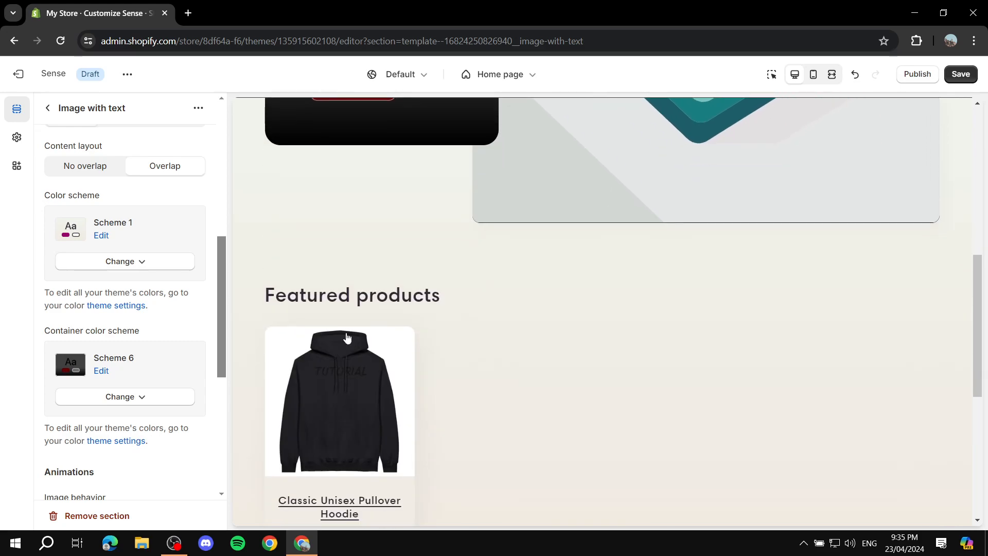
pyautogui.scroll(7, 457, 343)
pyautogui.scroll(3, 458, 335)
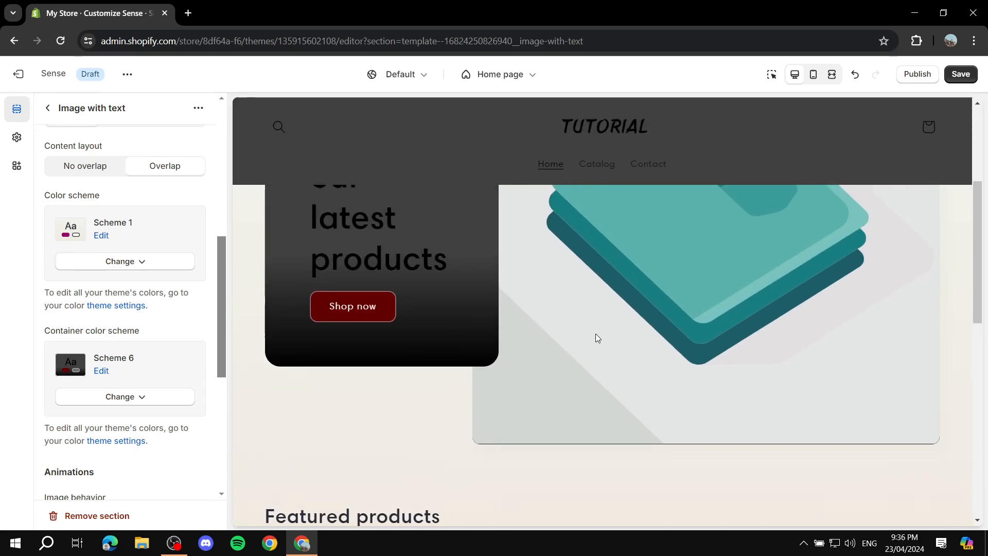
pyautogui.scroll(4, 577, 338)
# Step: Try Scheme 2 as the Image with text section's color scheme and switch it back to Scheme 1
pyautogui.click(120, 262)
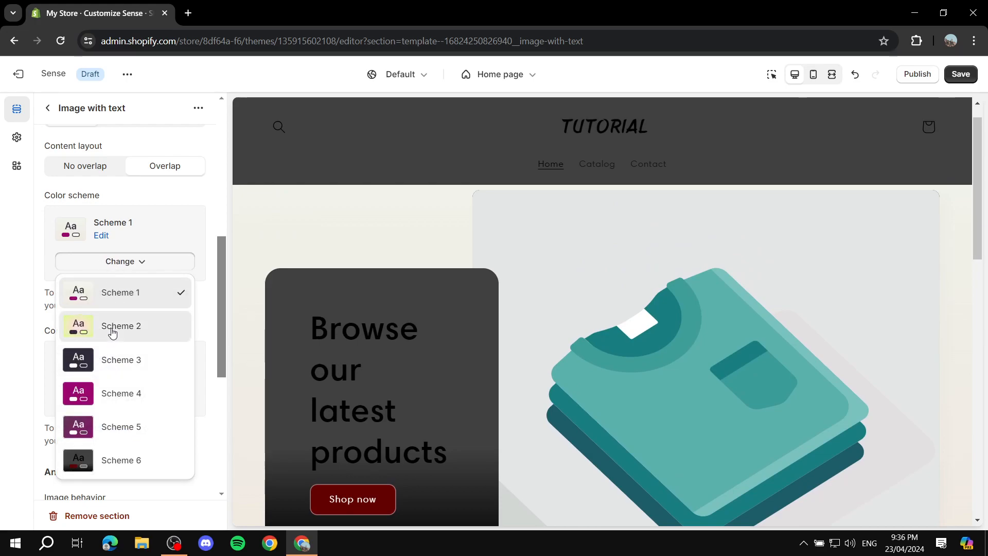
pyautogui.click(113, 333)
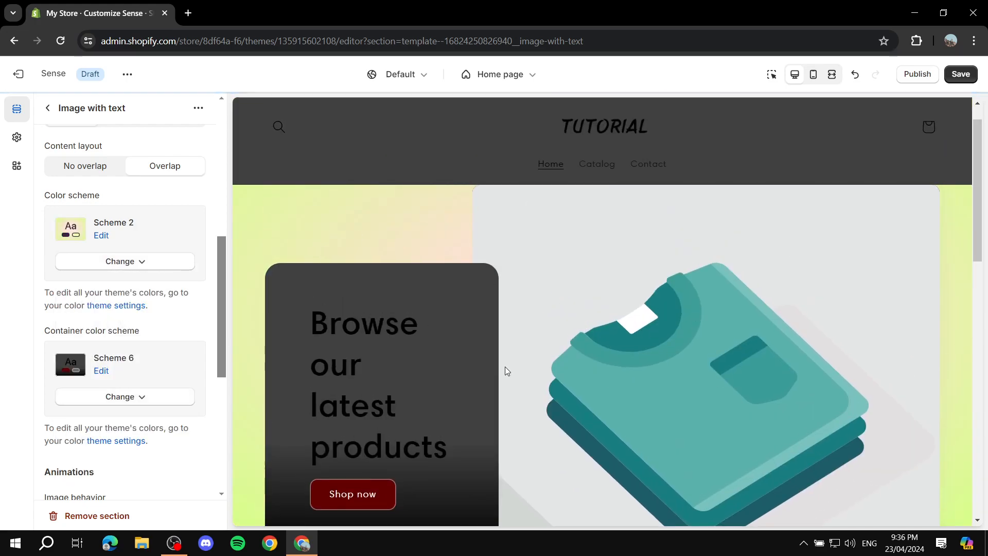
pyautogui.scroll(-2, 298, 309)
pyautogui.scroll(1, 126, 295)
pyautogui.click(135, 326)
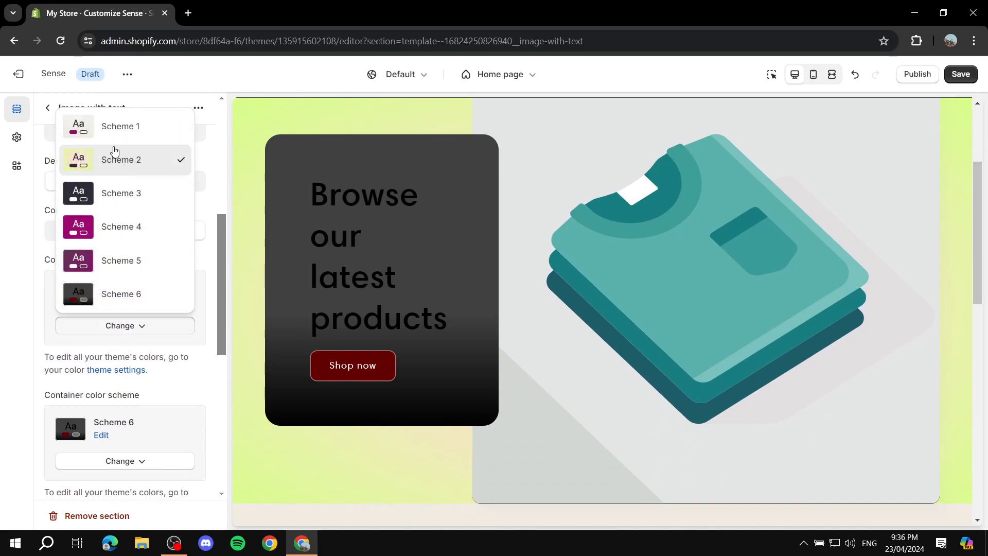
pyautogui.click(115, 126)
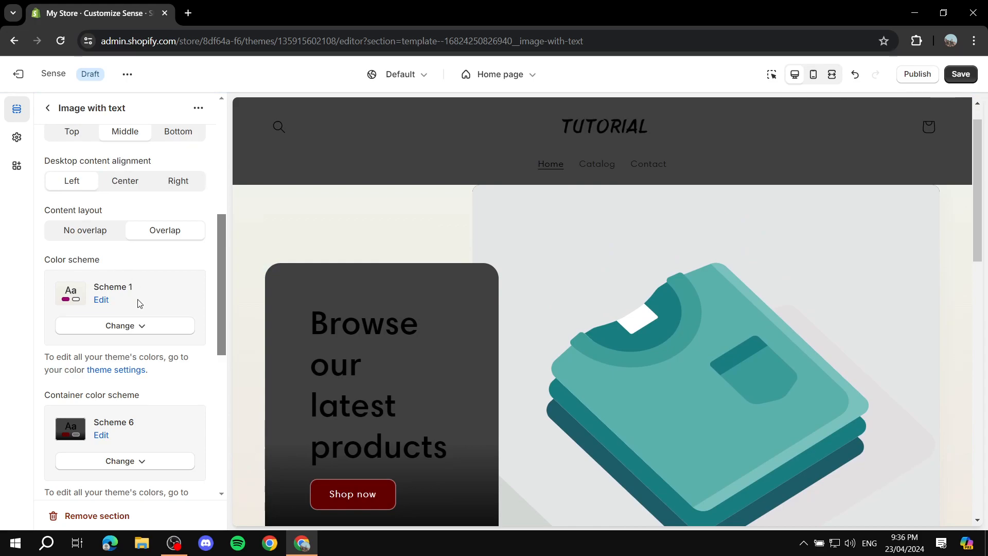
# Step: Review the Image with text section's animation, mobile layout and padding settings, and return to the section list
pyautogui.scroll(-5, 137, 301)
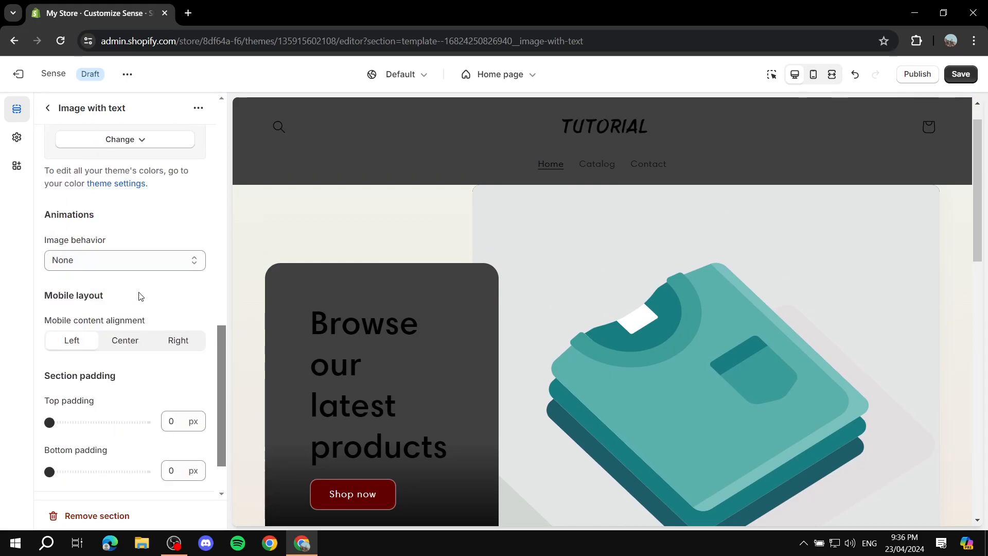
pyautogui.scroll(-1, 139, 297)
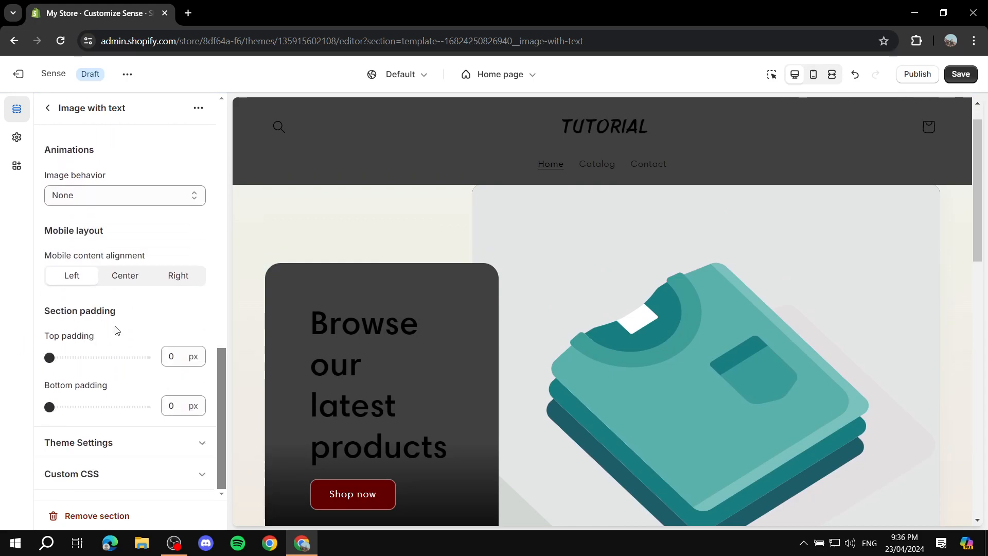
pyautogui.scroll(8, 114, 332)
pyautogui.scroll(5, 68, 294)
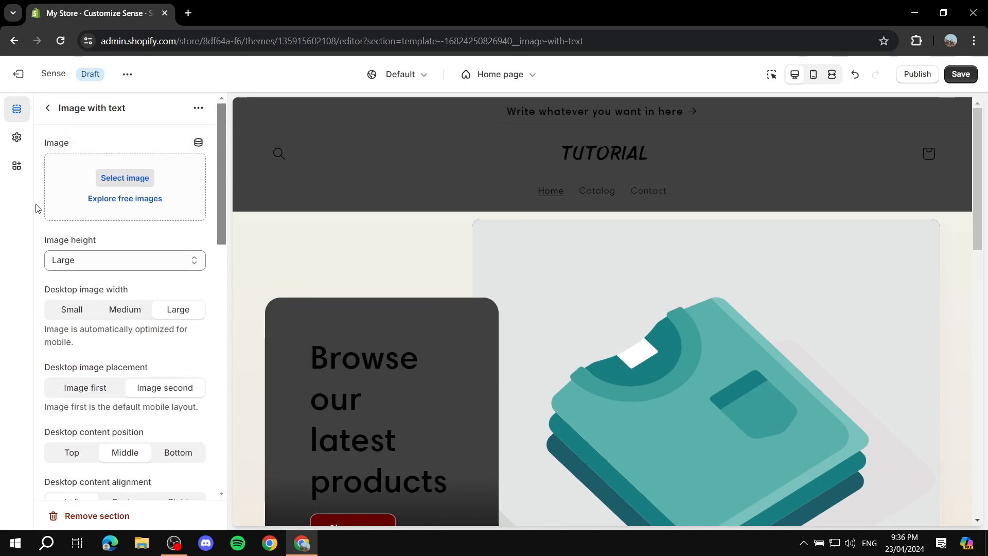
pyautogui.click(46, 109)
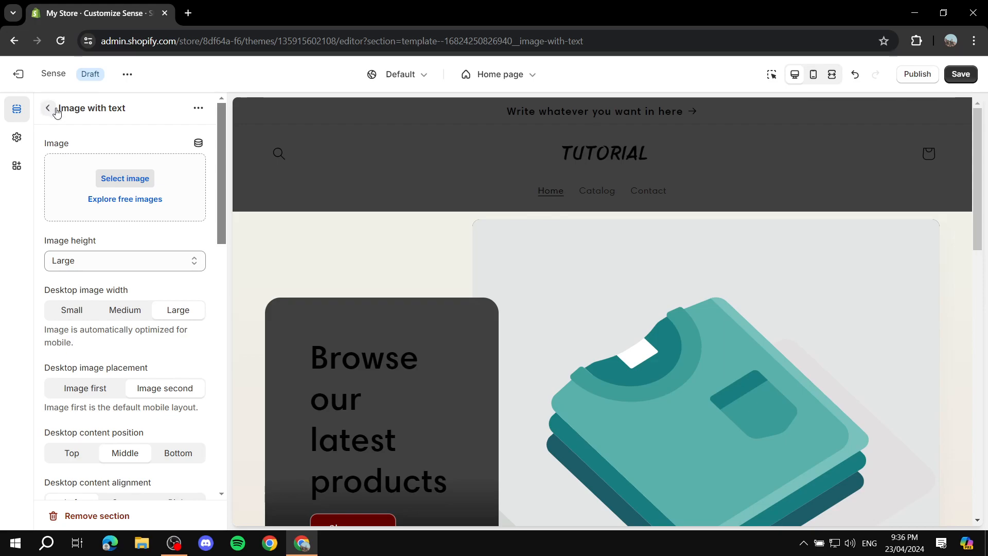
# Step: Set the Email signup section's color scheme to Scheme 6 and return to the section list
pyautogui.scroll(-10, 633, 326)
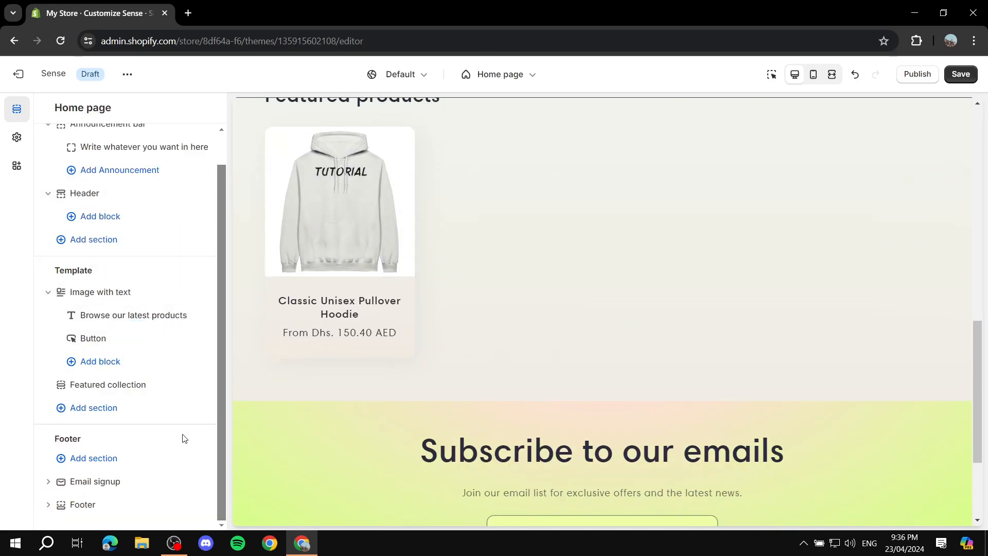
pyautogui.click(94, 483)
pyautogui.click(127, 209)
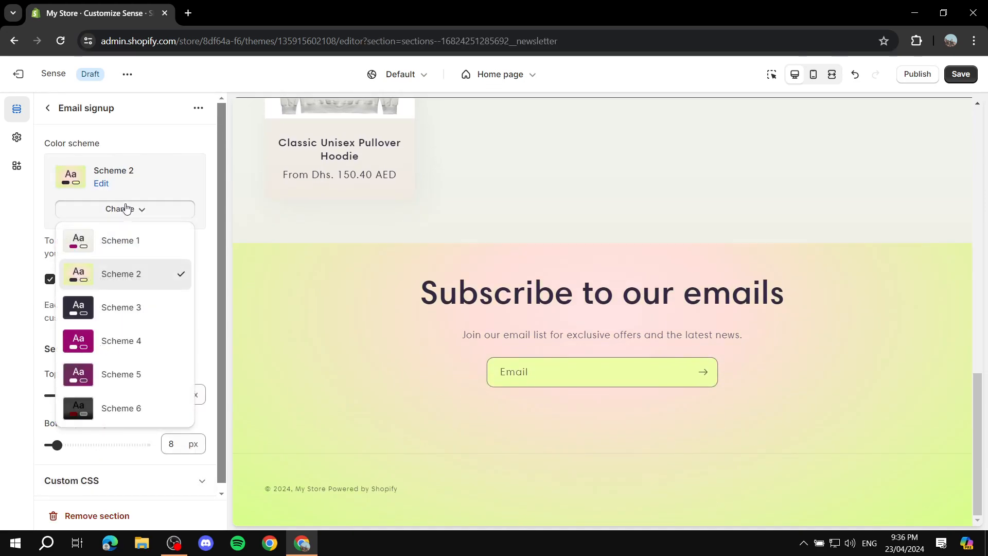
pyautogui.click(103, 409)
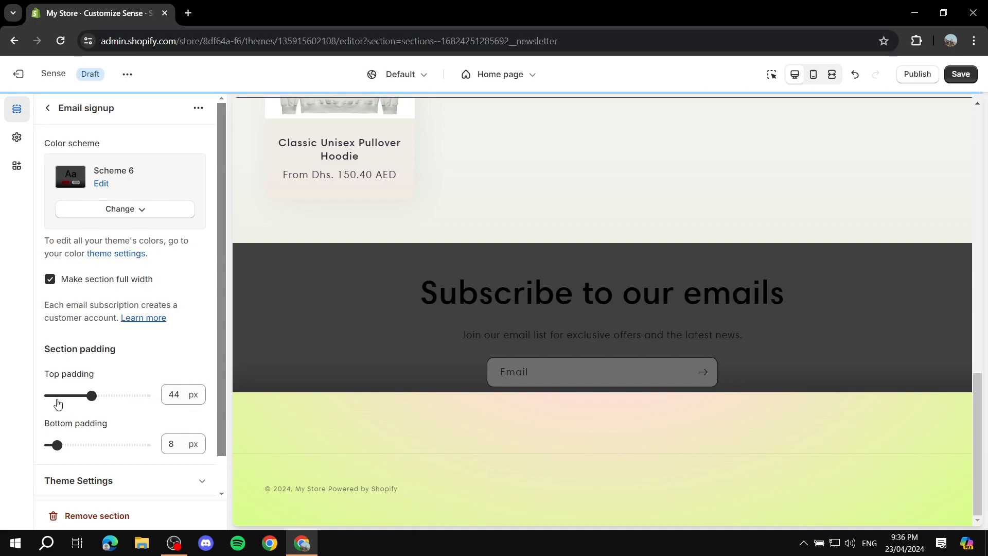
pyautogui.scroll(-1, 134, 278)
pyautogui.scroll(1, 103, 206)
pyautogui.click(48, 108)
# Step: Set the Footer section's color scheme to Scheme 6 and return to the section list
pyautogui.scroll(-2, 119, 458)
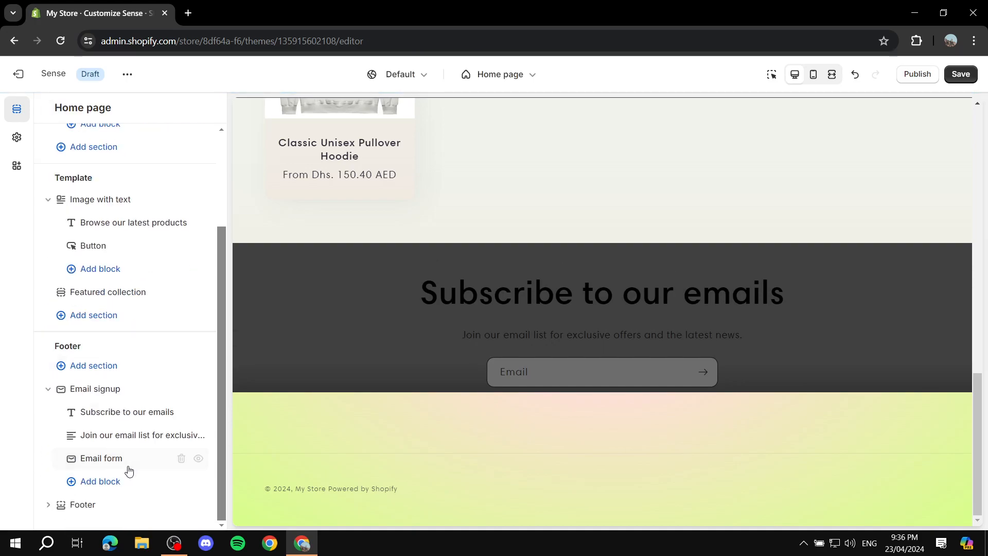
pyautogui.click(83, 508)
pyautogui.click(127, 209)
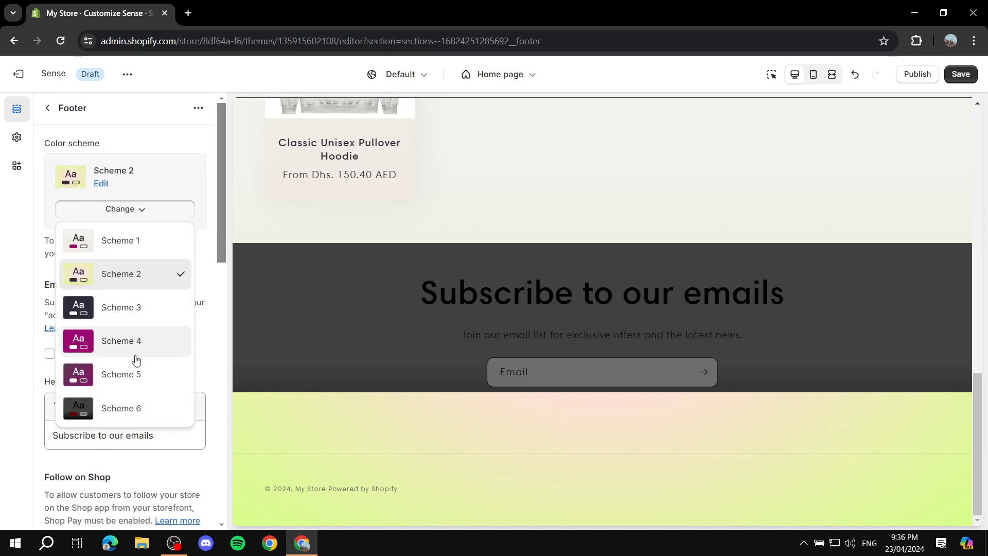
pyautogui.click(122, 413)
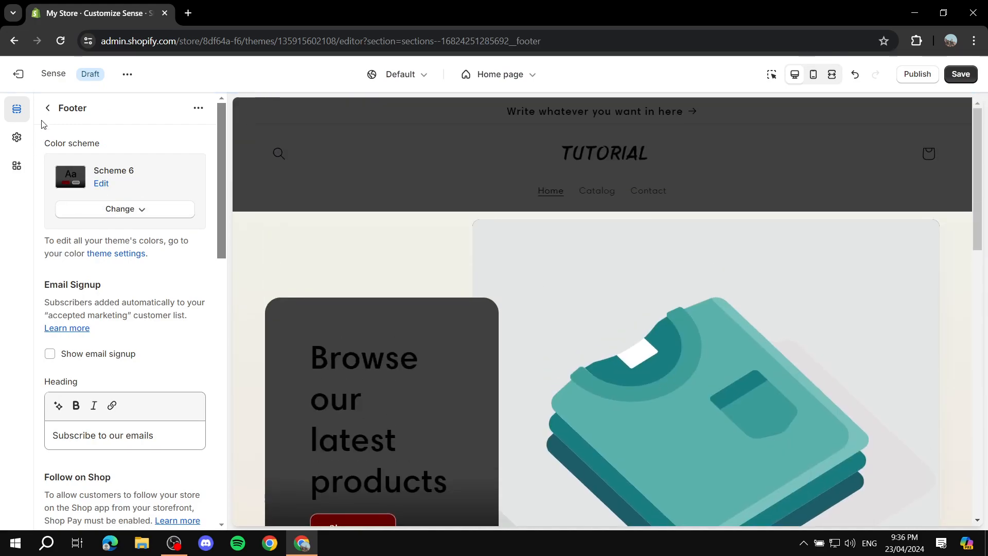
pyautogui.click(50, 108)
# Step: Use the dark grey TUTORIAL hoodie JPG from the store library as the Image with text section's image and check the preview
pyautogui.scroll(-4, 451, 248)
pyautogui.scroll(2, 594, 190)
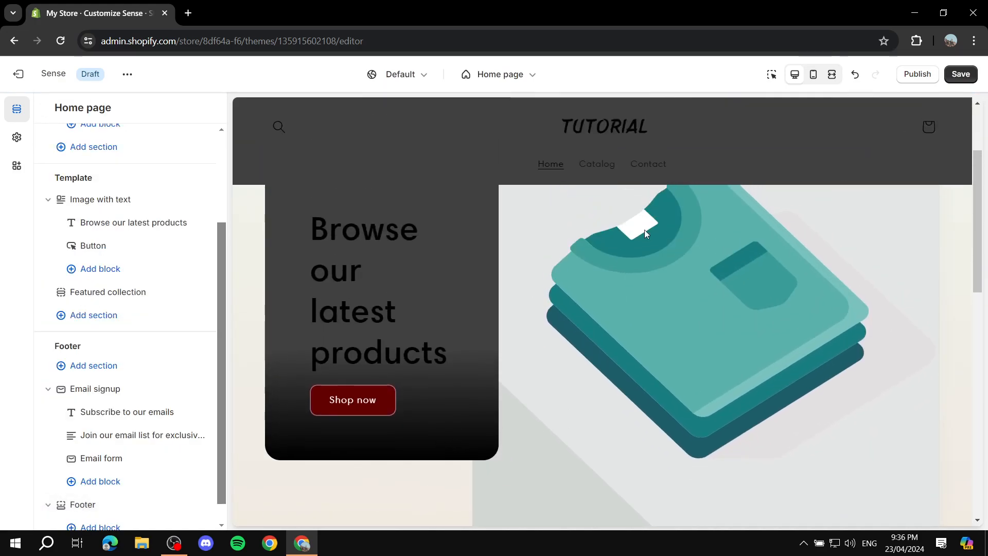
pyautogui.scroll(-3, 564, 356)
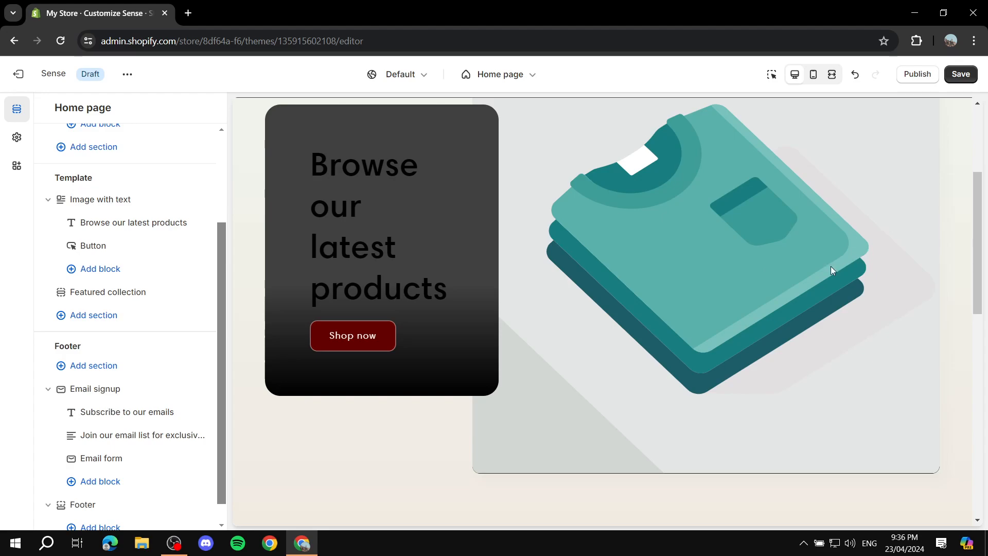
pyautogui.click(103, 201)
pyautogui.click(131, 178)
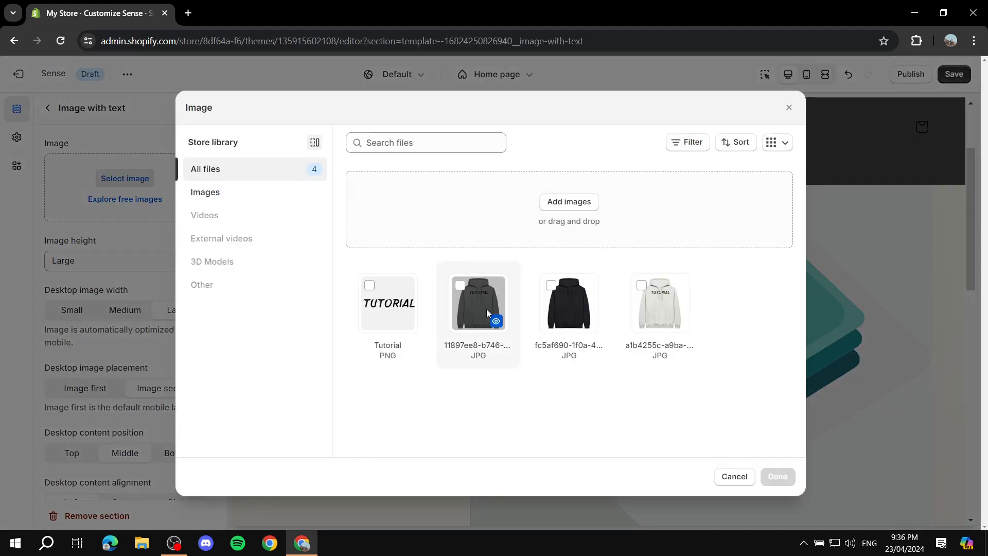
pyautogui.click(478, 302)
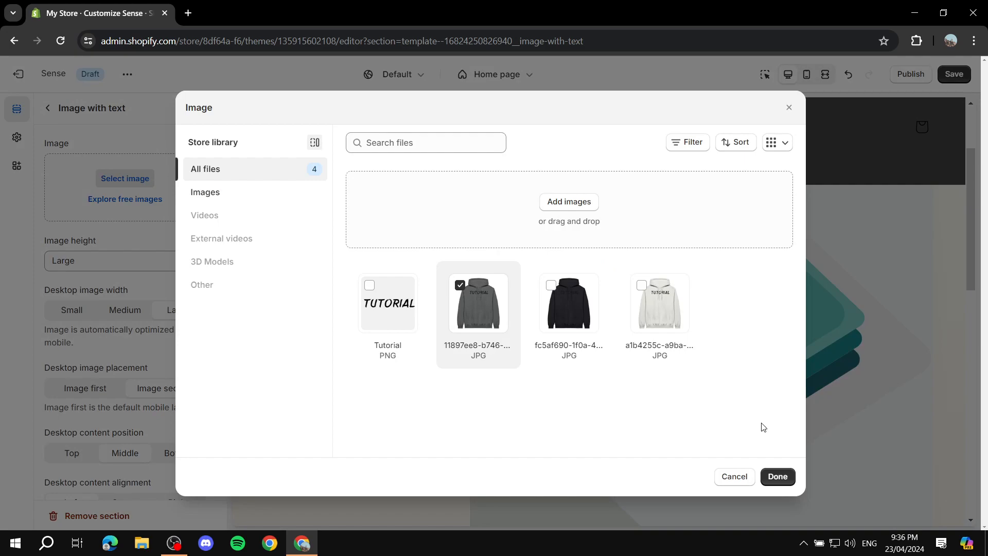
pyautogui.click(777, 476)
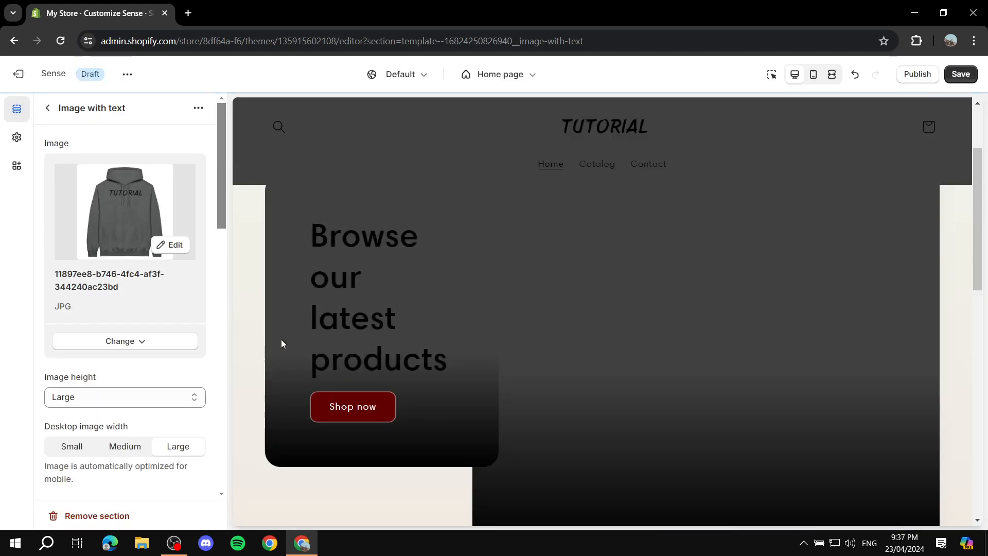
pyautogui.scroll(3, 721, 293)
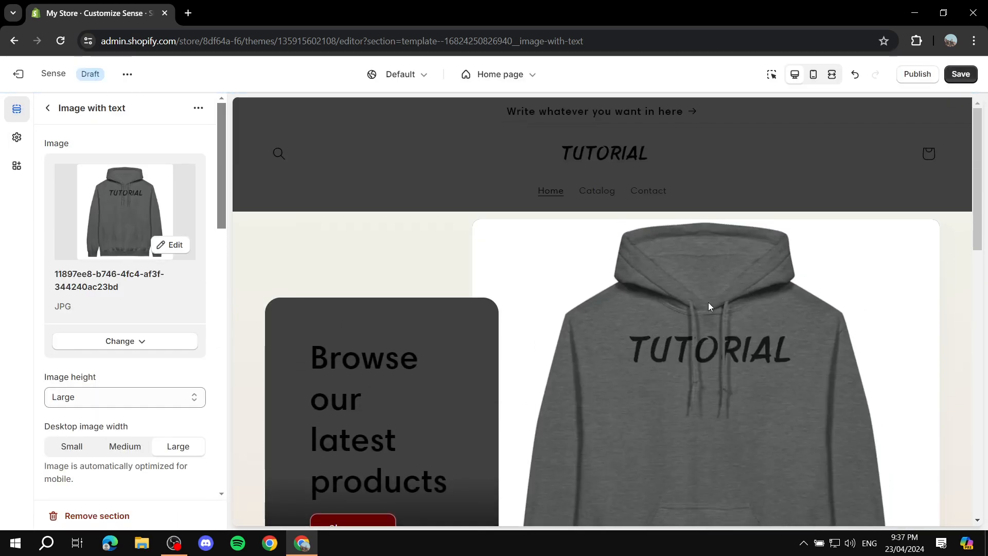
pyautogui.scroll(-2, 690, 301)
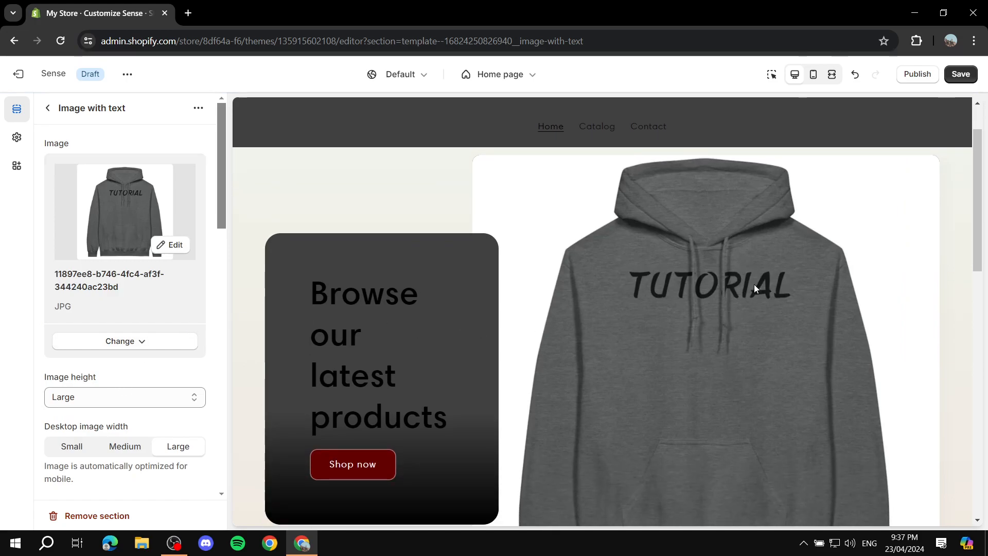
pyautogui.scroll(-4, 721, 268)
pyautogui.scroll(3, 680, 294)
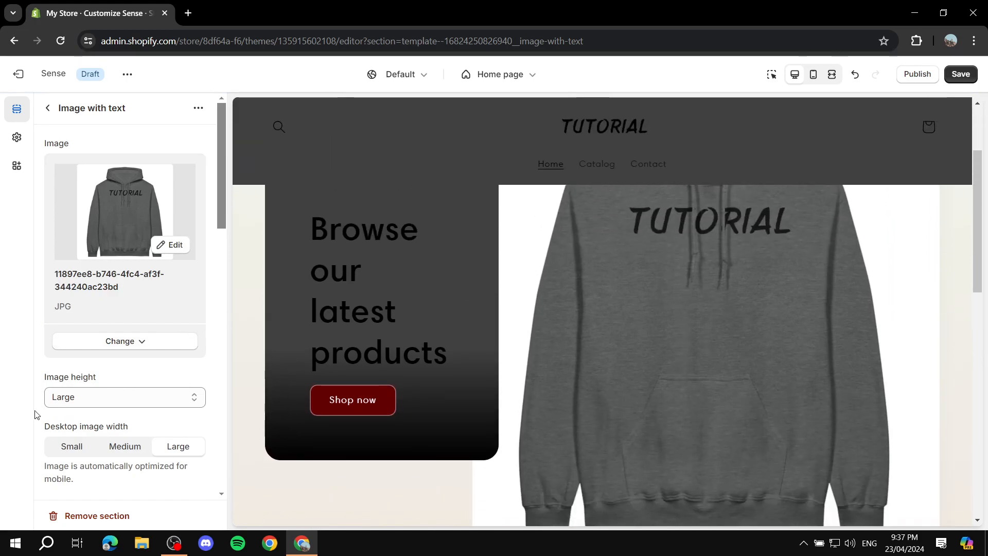
# Step: Try Medium for the hoodie image's height, settle on Adapt to image, and return to the section list
pyautogui.click(139, 398)
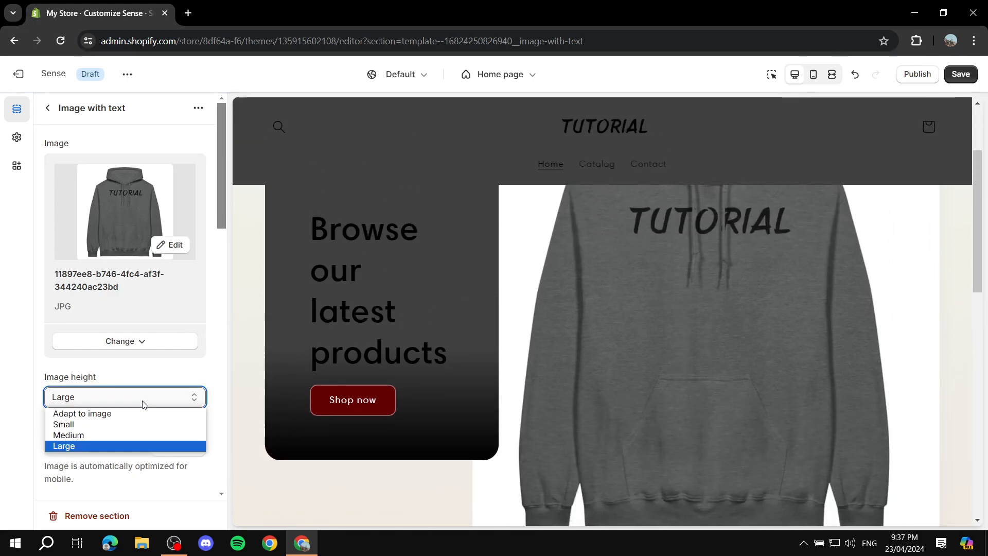
pyautogui.click(101, 437)
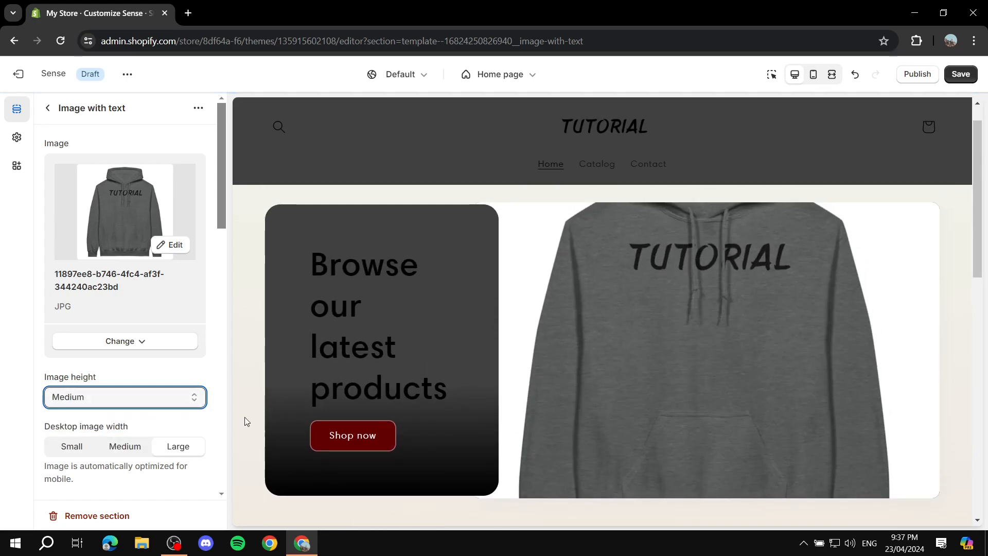
pyautogui.click(145, 397)
pyautogui.click(108, 413)
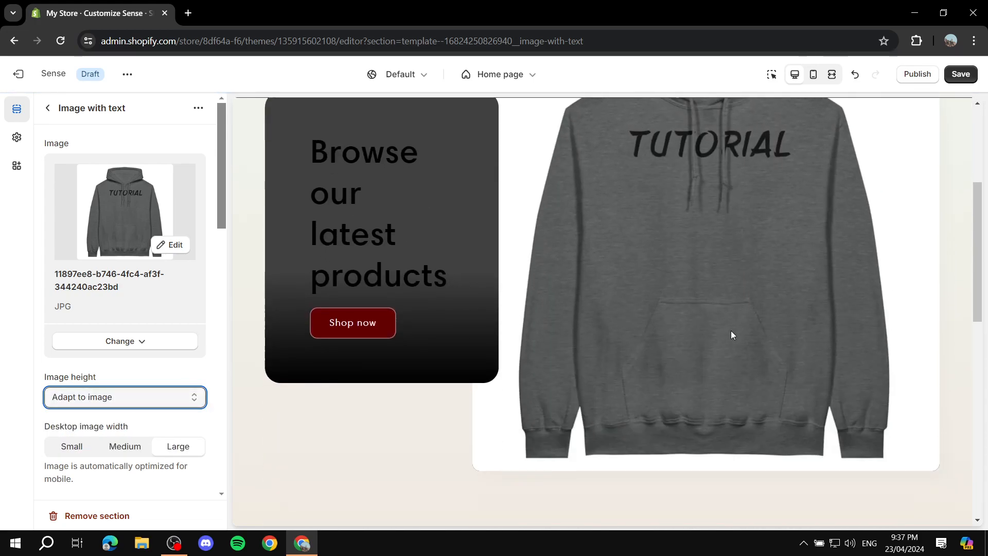
pyautogui.scroll(-6, 46, 438)
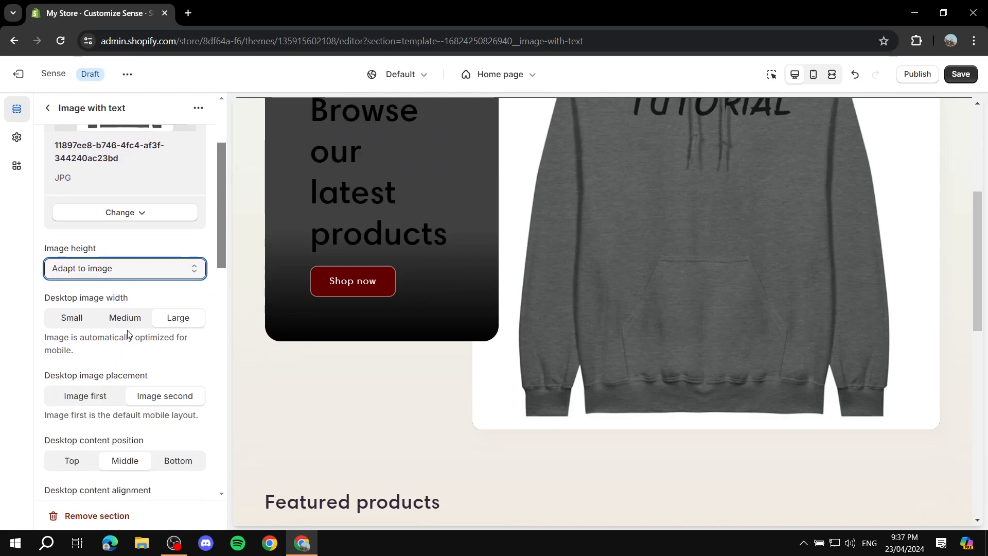
pyautogui.scroll(-7, 132, 218)
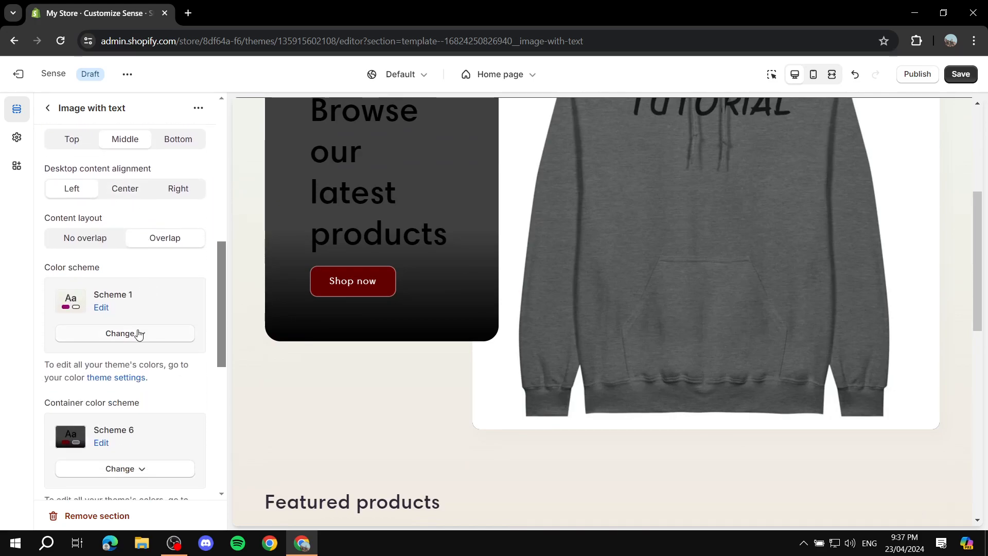
pyautogui.scroll(-3, 142, 317)
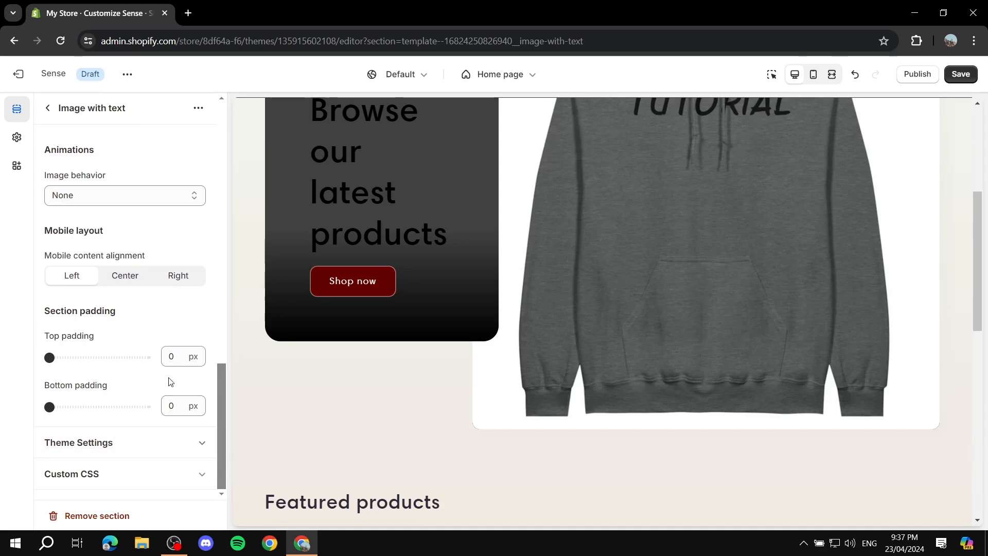
pyautogui.scroll(10, 72, 192)
pyautogui.click(46, 108)
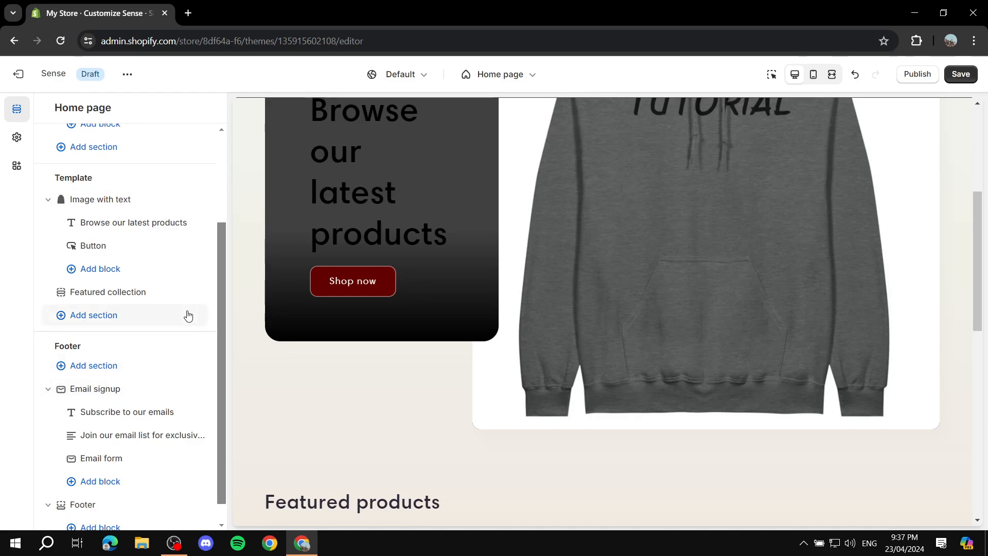
pyautogui.scroll(3, 158, 194)
pyautogui.scroll(1, 516, 307)
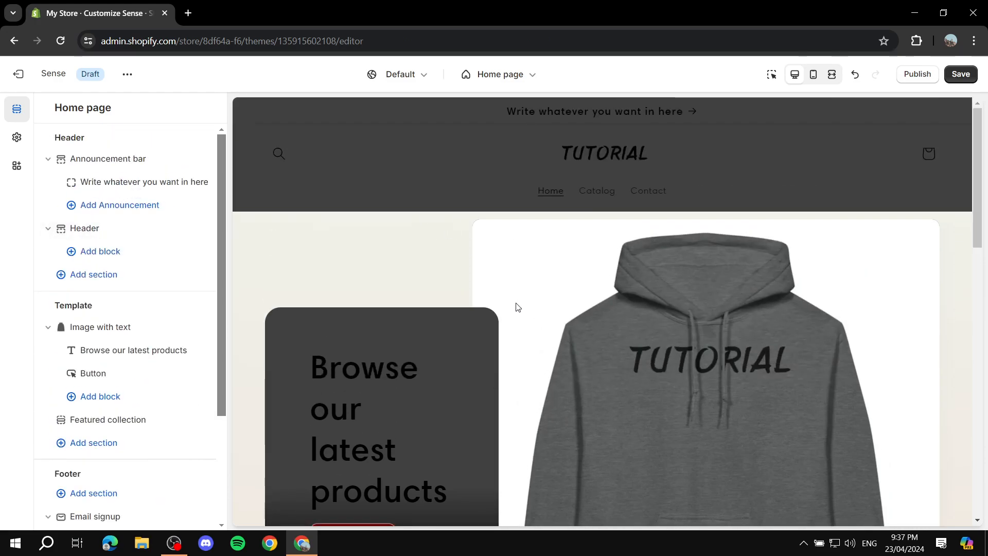
# Step: Look through the Home page preview from the Image with text section to the featured products
pyautogui.scroll(-10, 489, 298)
pyautogui.scroll(4, 487, 303)
pyautogui.scroll(3, 344, 280)
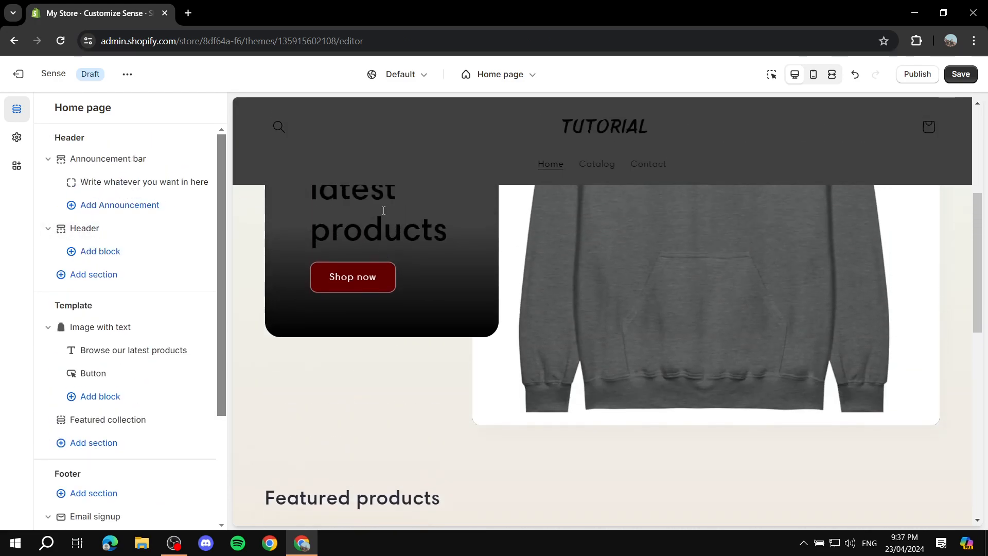
pyautogui.scroll(-3, 100, 311)
pyautogui.scroll(-5, 499, 345)
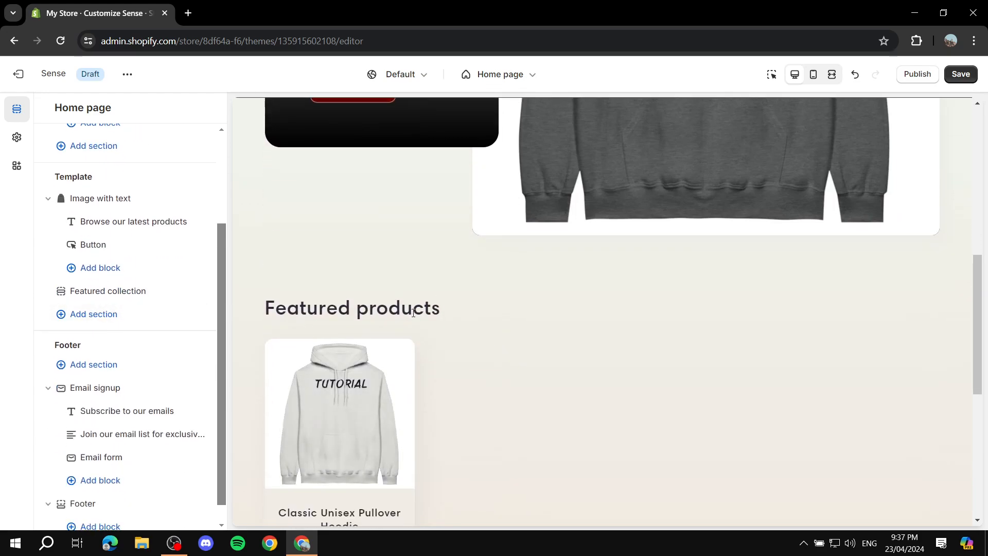
pyautogui.scroll(-3, 499, 346)
pyautogui.scroll(3, 125, 292)
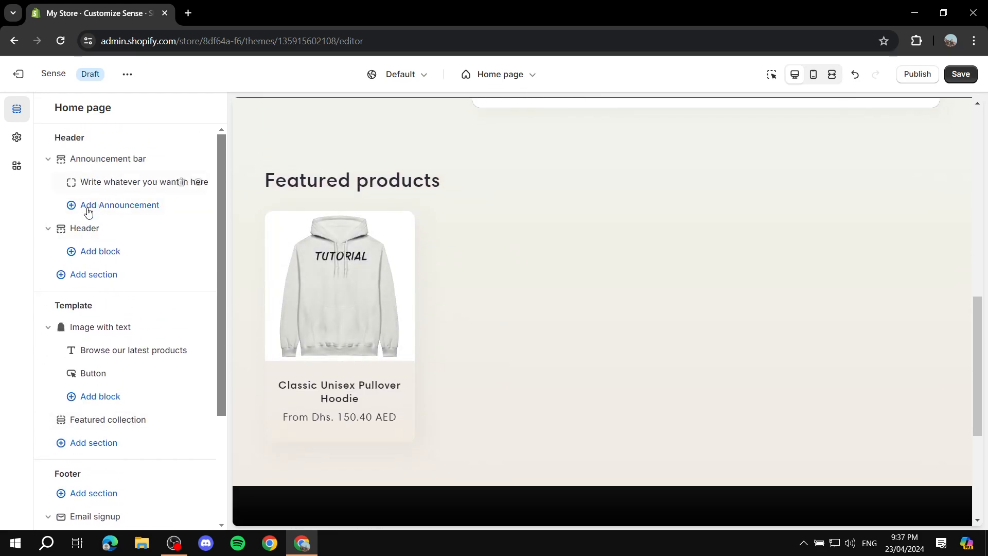
# Step: Add an Image banner section below Featured collection in the Home page template
pyautogui.scroll(-1, 116, 355)
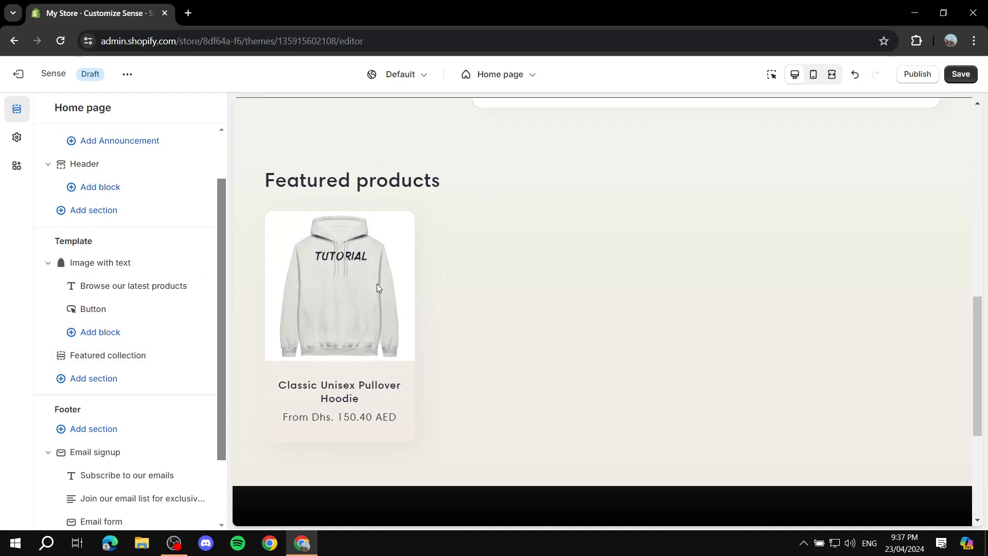
pyautogui.click(104, 381)
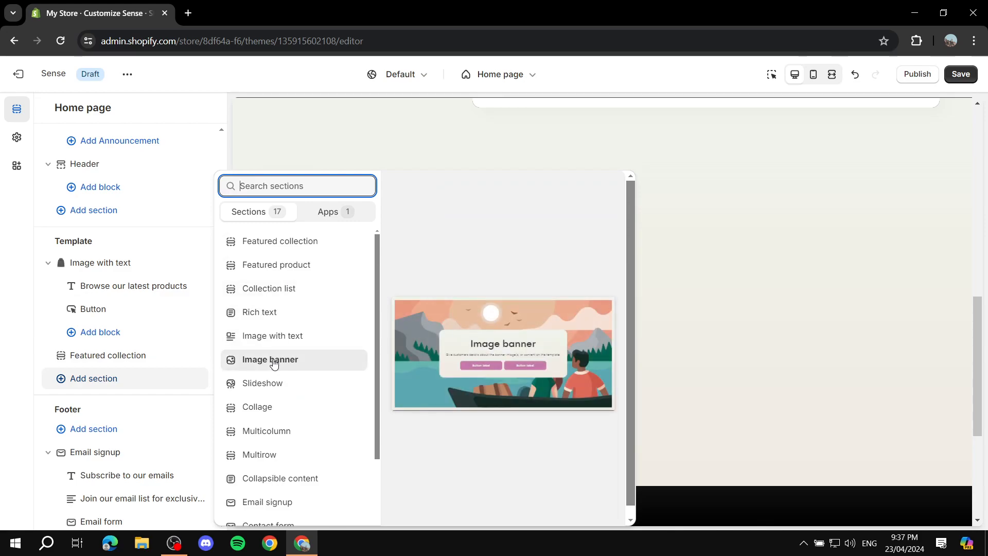
pyautogui.click(311, 360)
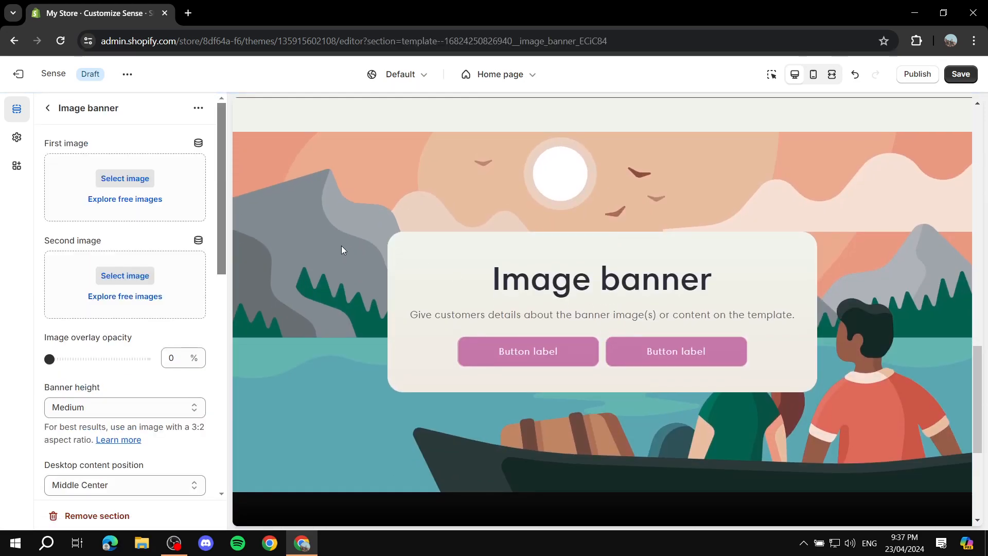
# Step: Upload Colors.png as the Image banner's first image, check the banner in the preview, and return to the section list
pyautogui.click(128, 178)
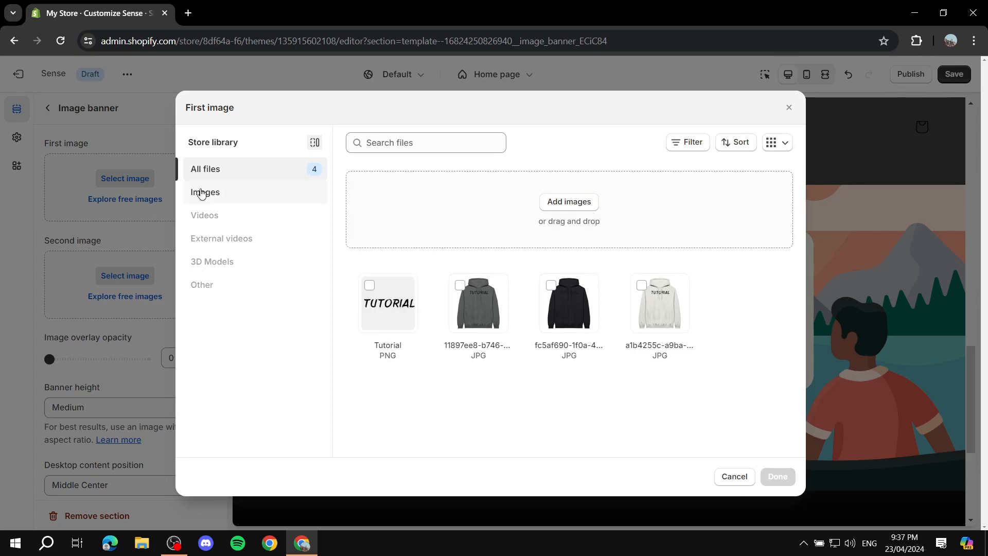
pyautogui.click(202, 192)
pyautogui.click(557, 222)
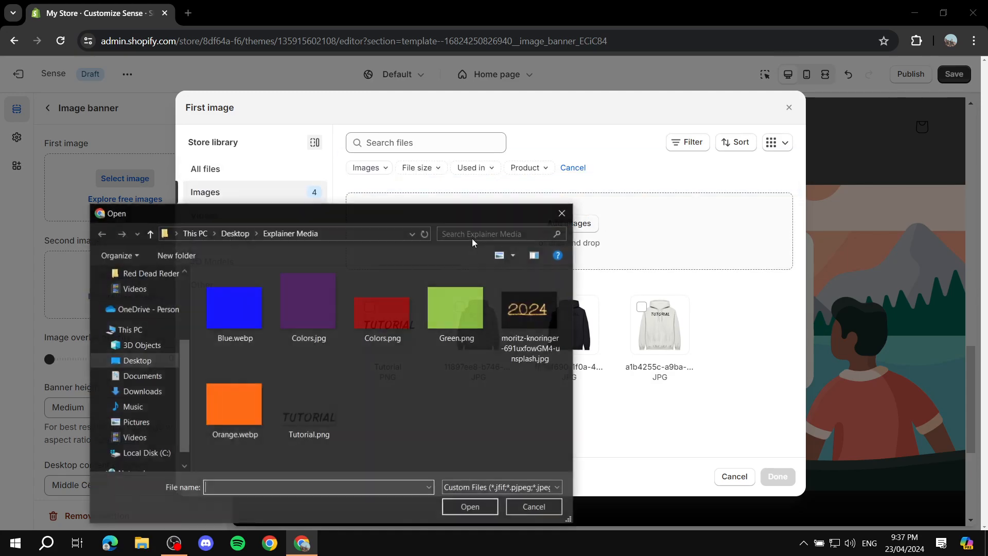
pyautogui.doubleClick(384, 307)
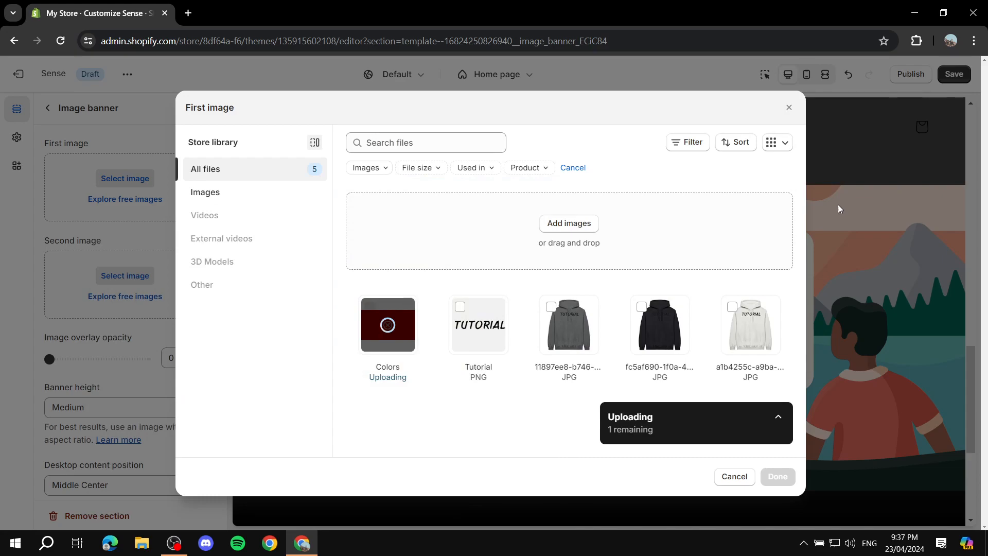
pyautogui.click(767, 477)
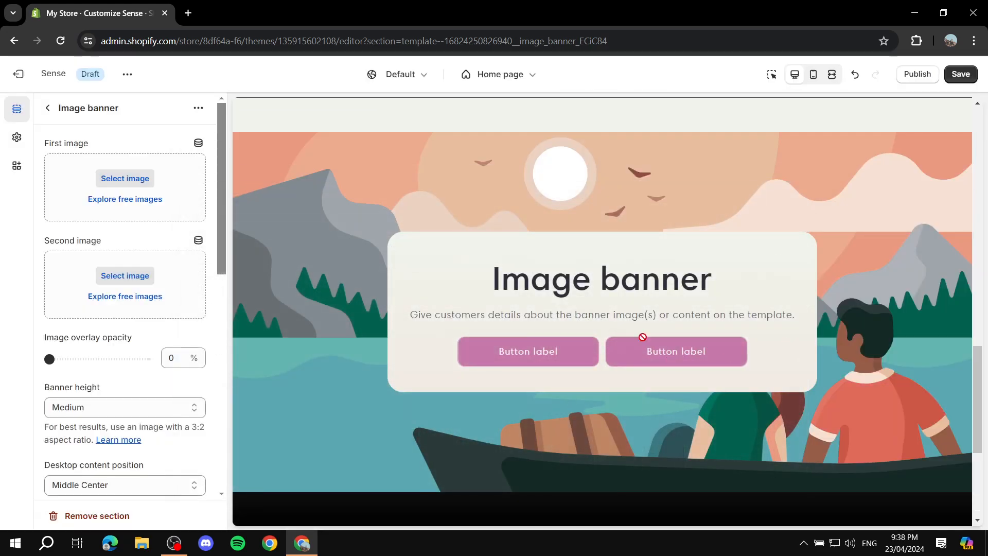
pyautogui.scroll(-4, 121, 325)
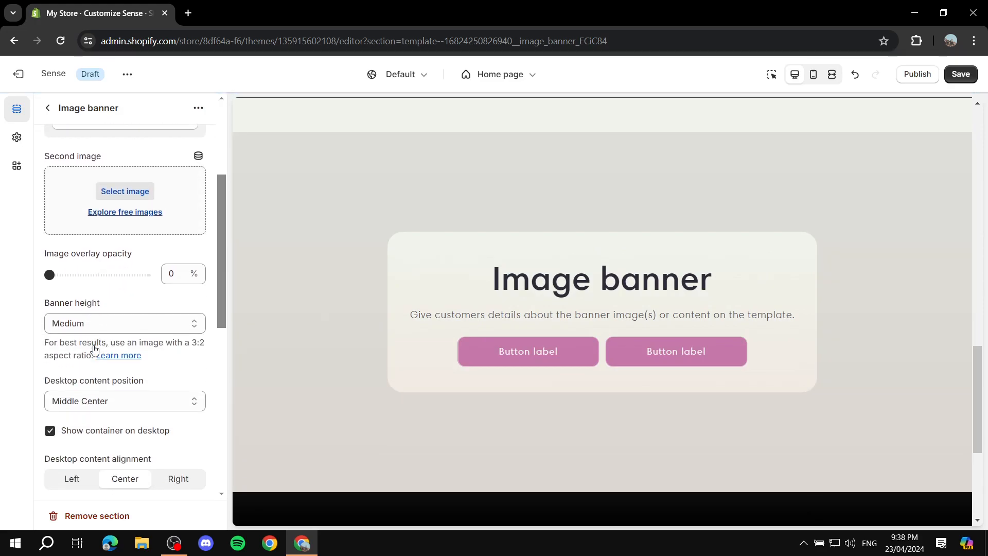
pyautogui.scroll(-5, 418, 314)
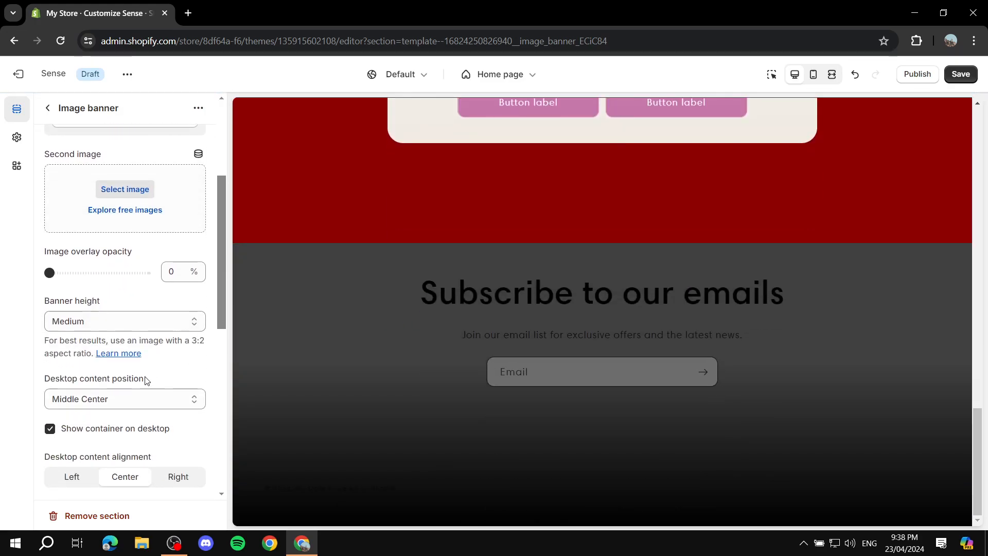
pyautogui.scroll(1, 155, 378)
pyautogui.scroll(7, 524, 211)
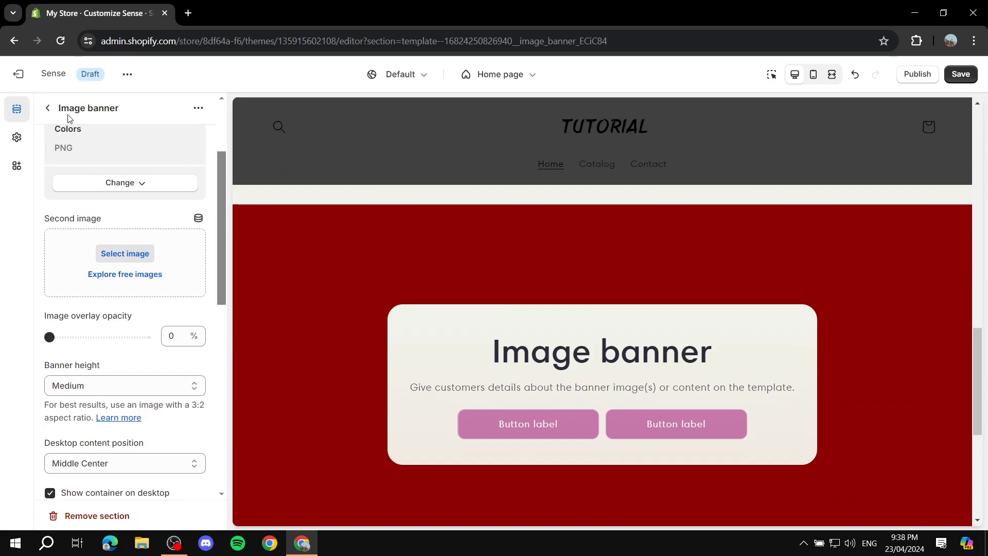
pyautogui.click(46, 108)
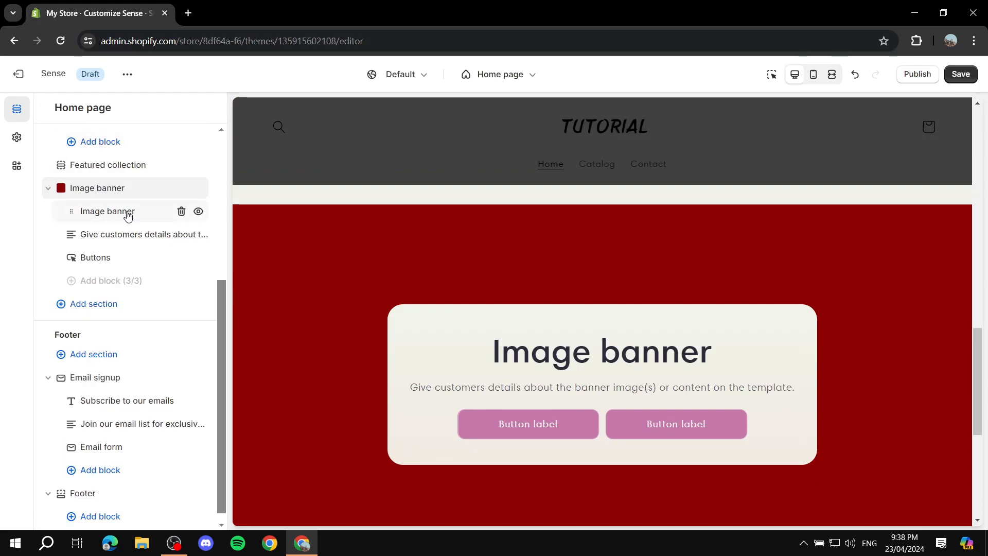
# Step: Set the Image banner's first button label to "Name" and its second button label to "Each one"
pyautogui.click(105, 257)
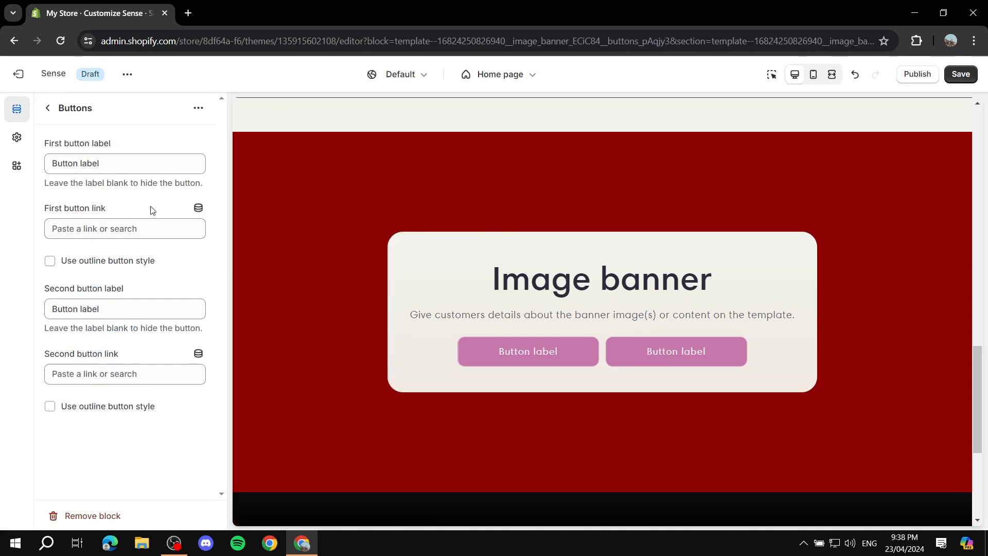
pyautogui.moveTo(173, 159); pyautogui.dragTo(2, 168)
pyautogui.write('Name')
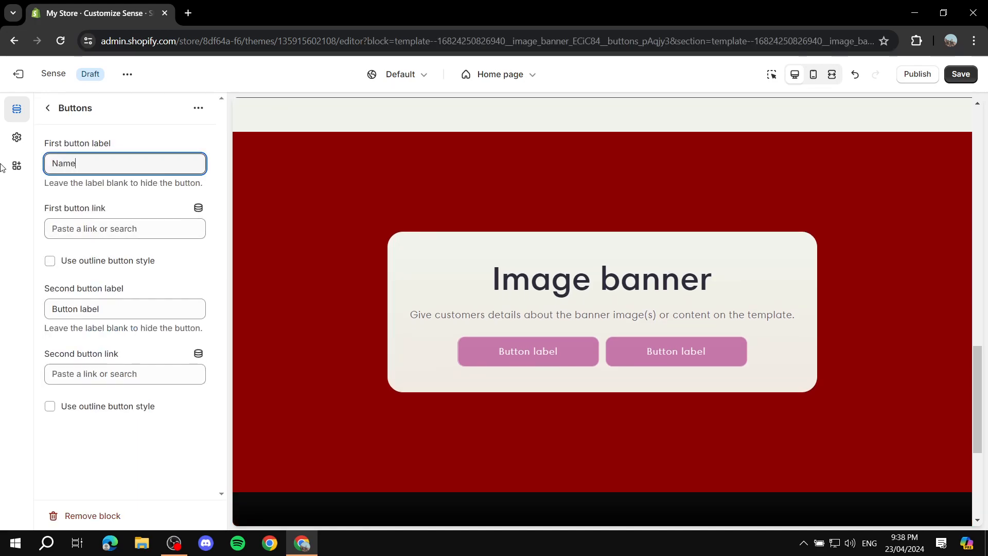
pyautogui.moveTo(132, 312); pyautogui.dragTo(1, 309)
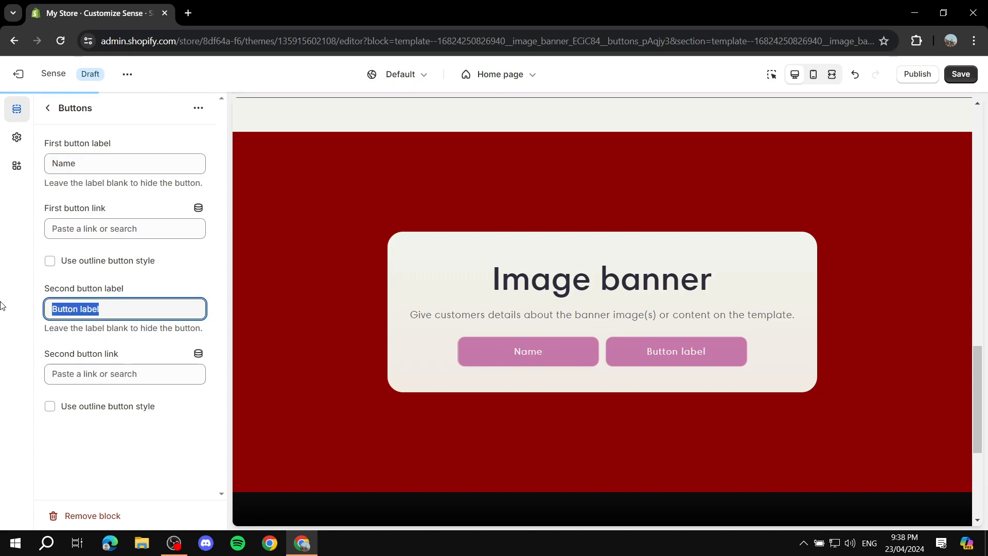
pyautogui.write('Each one')
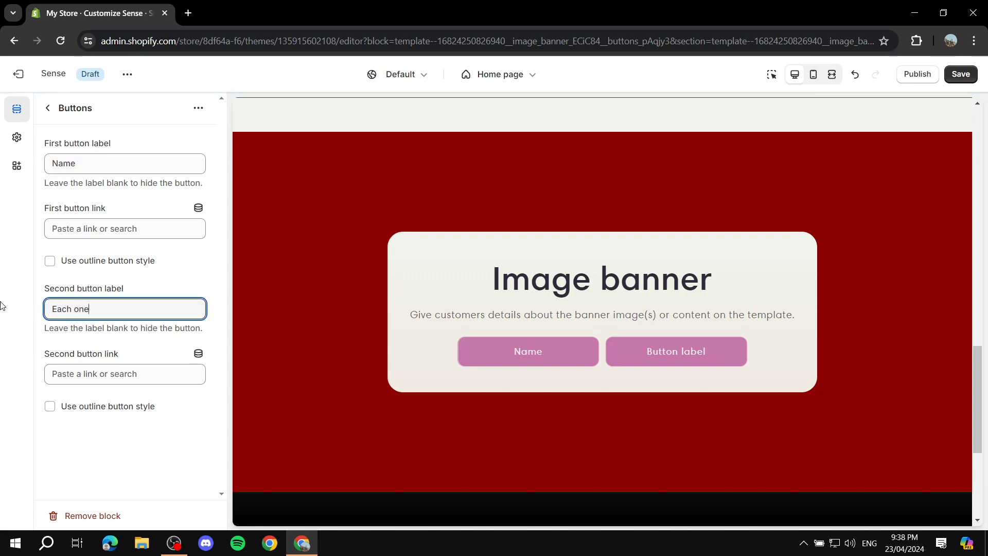
# Step: Clear the Image banner's first button label to hide that button, and return to the section list
pyautogui.click(145, 230)
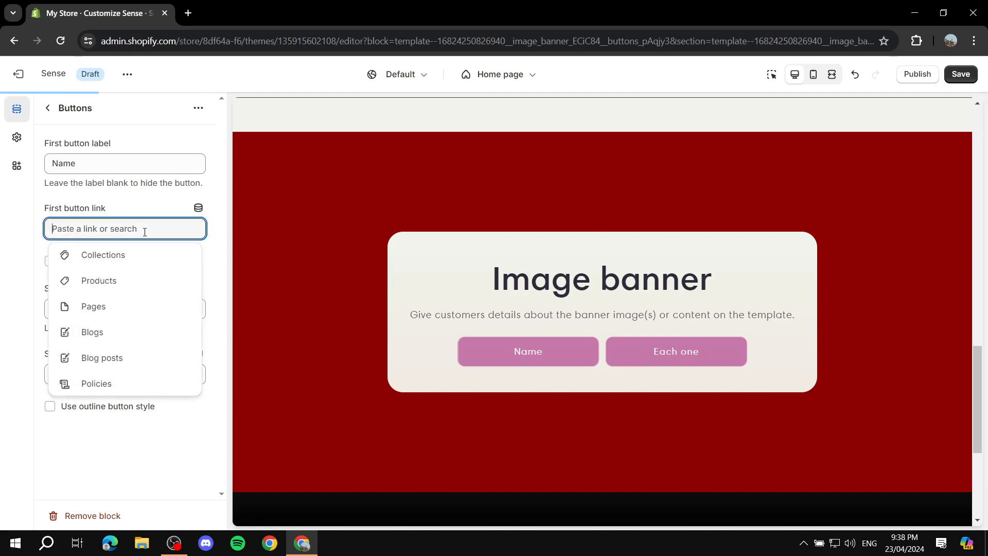
pyautogui.moveTo(170, 164); pyautogui.dragTo(3, 157)
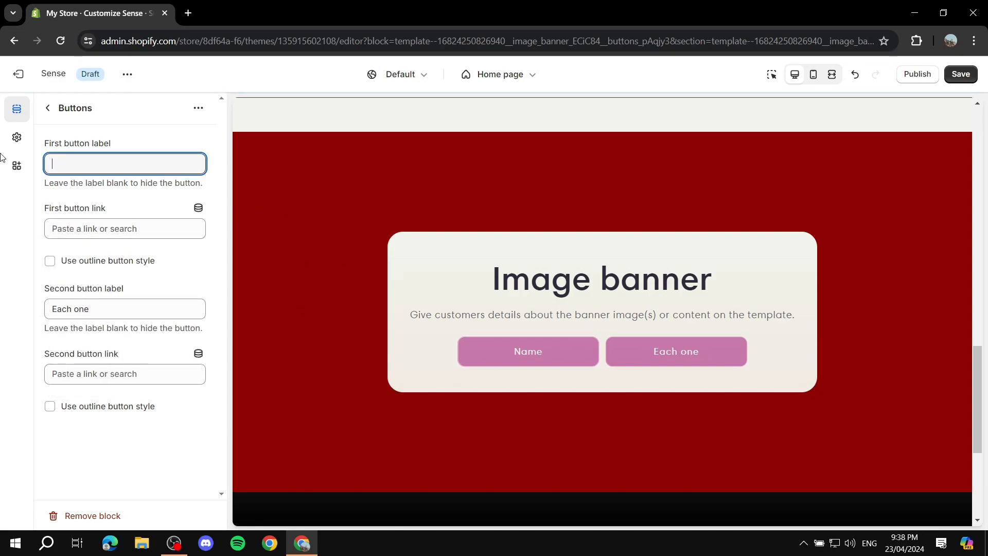
pyautogui.click(48, 109)
pyautogui.scroll(5, 435, 257)
pyautogui.scroll(10, 443, 262)
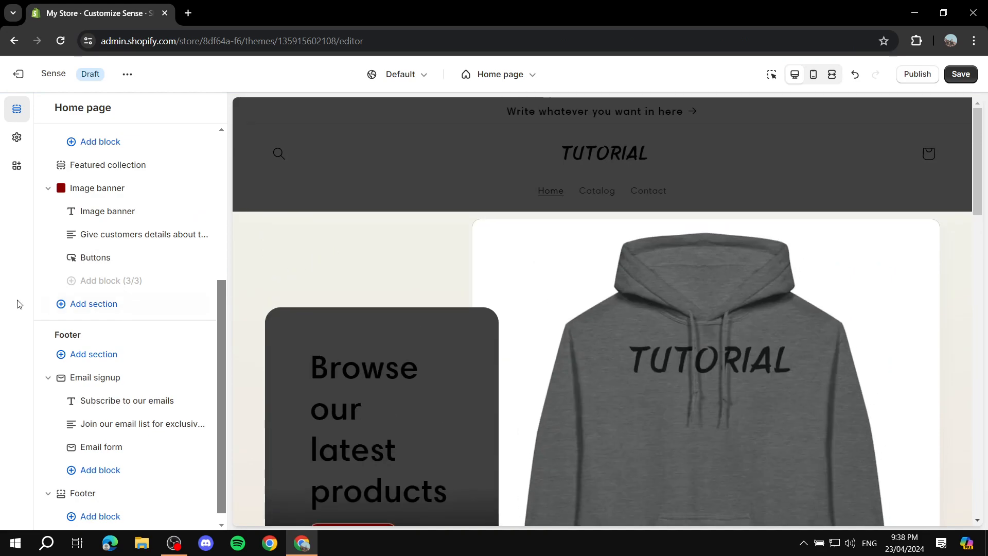
# Step: Move the Image banner section above Featured collection in the Home page template
pyautogui.scroll(-12, 523, 306)
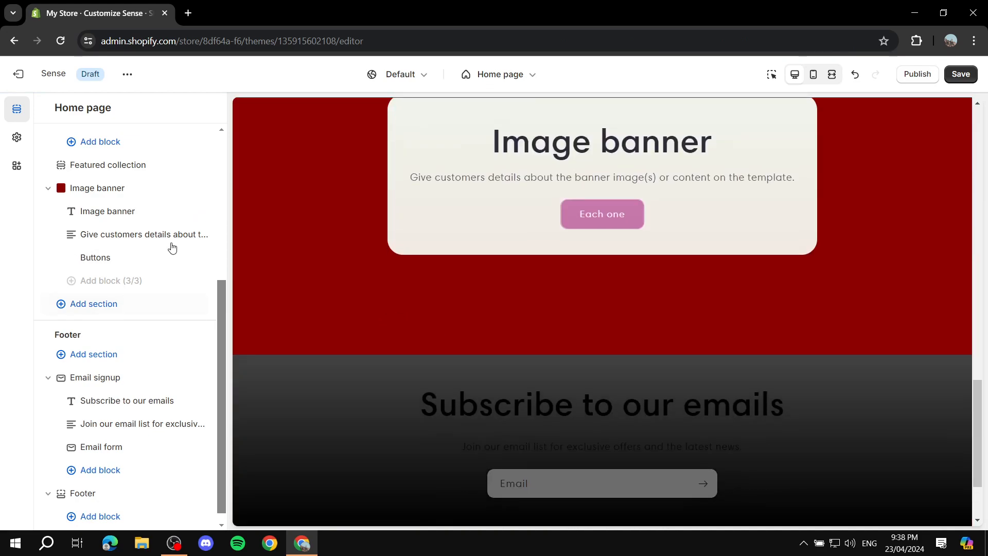
pyautogui.scroll(1, 61, 254)
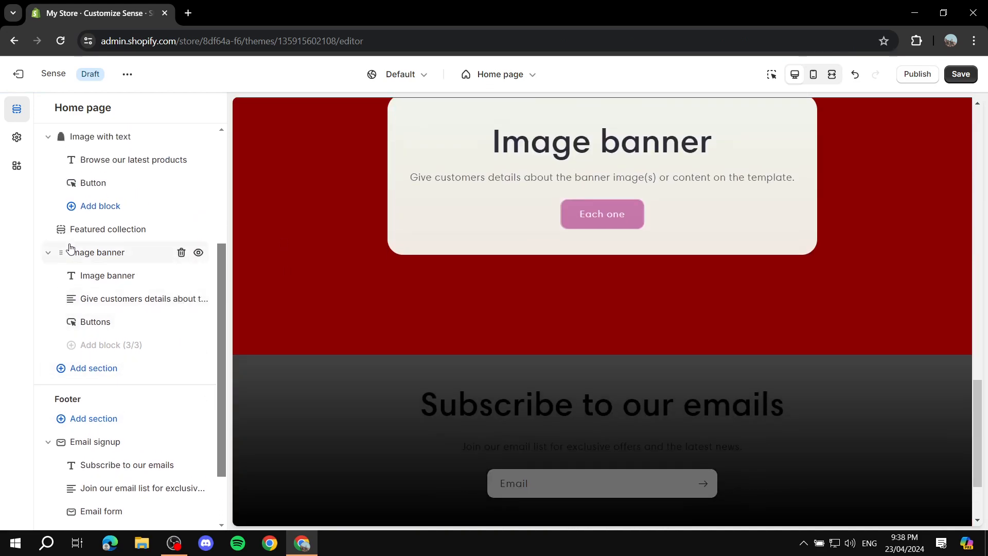
pyautogui.moveTo(61, 254); pyautogui.dragTo(61, 229)
# Step: Review the reordered sections in the Home page preview, from the header down to the featured products
pyautogui.scroll(10, 529, 272)
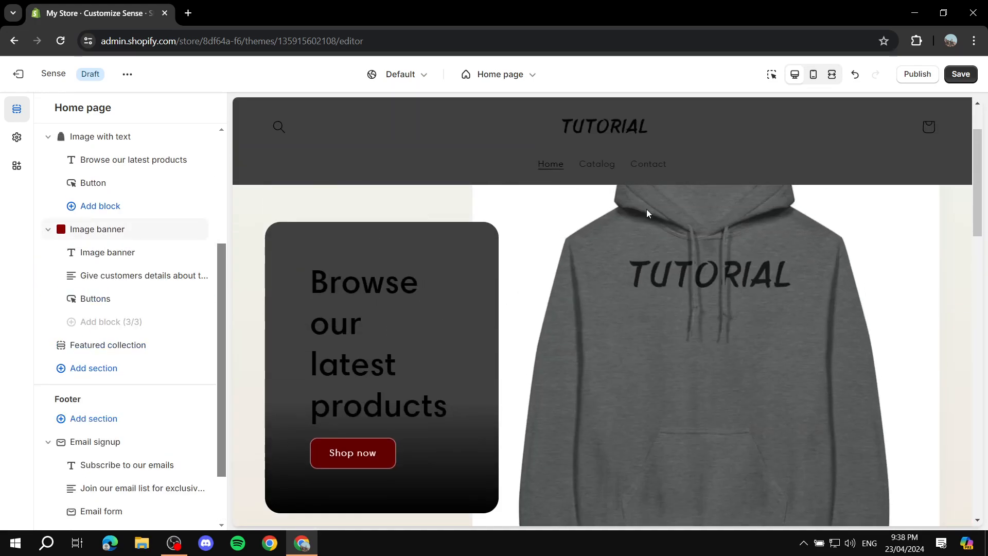
pyautogui.scroll(-12, 522, 295)
pyautogui.scroll(-3, 545, 259)
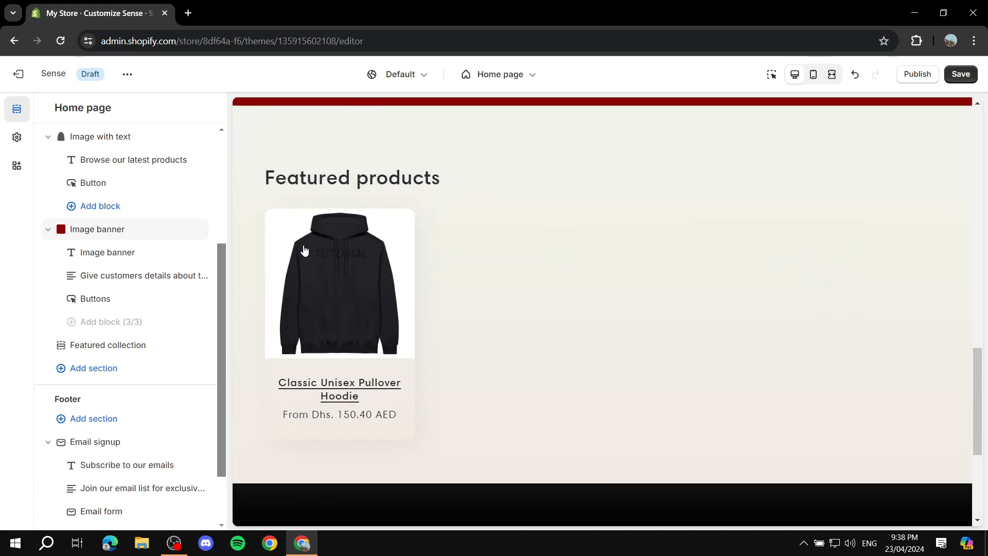
pyautogui.scroll(15, 417, 235)
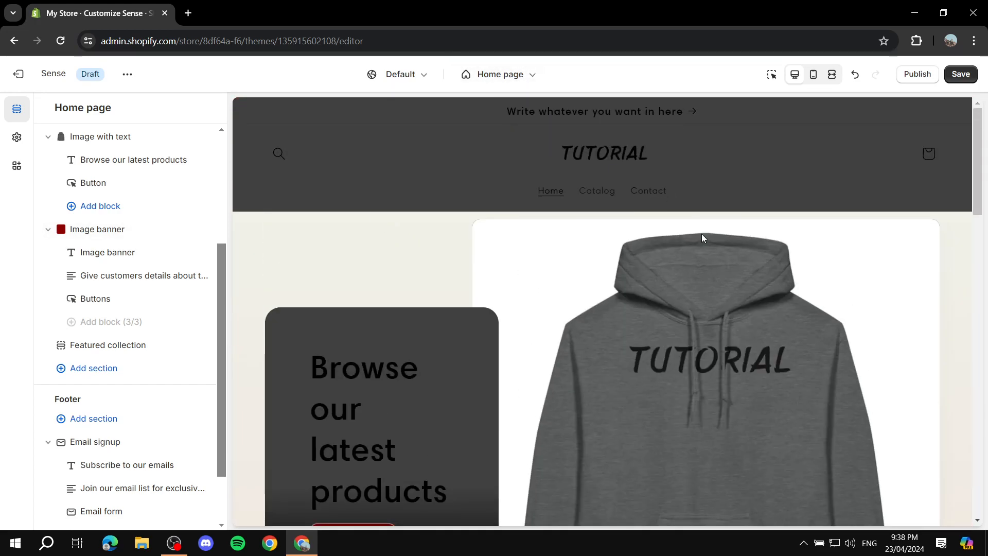
pyautogui.scroll(-15, 669, 285)
pyautogui.scroll(8, 580, 206)
pyautogui.scroll(-5, 580, 203)
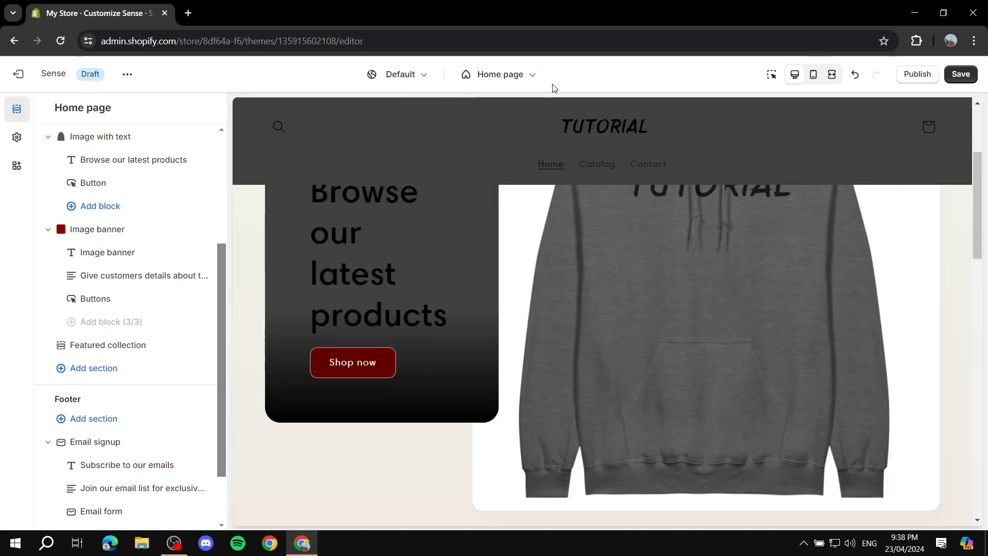
# Step: Open the Default product template and look through the product page's images, description and size guide
pyautogui.click(533, 75)
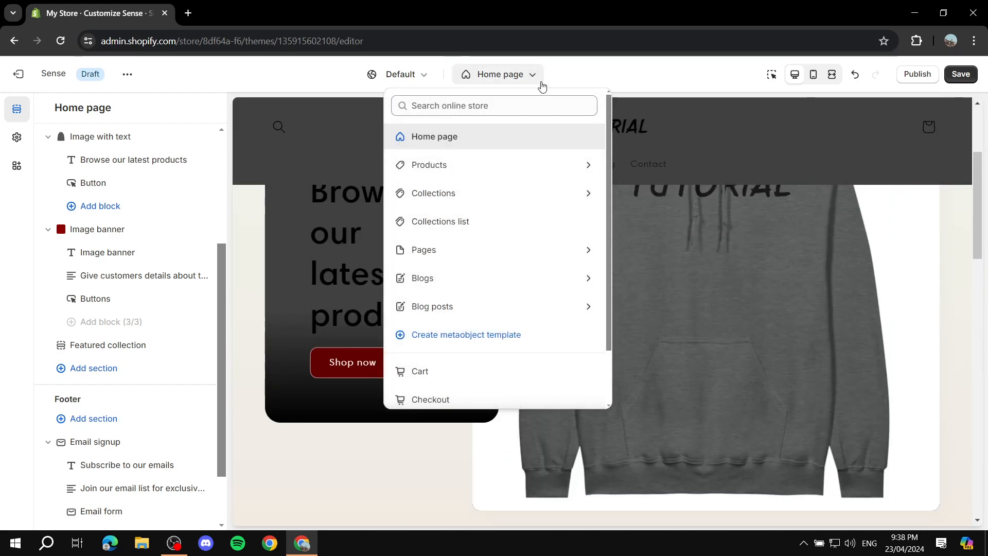
pyautogui.click(573, 164)
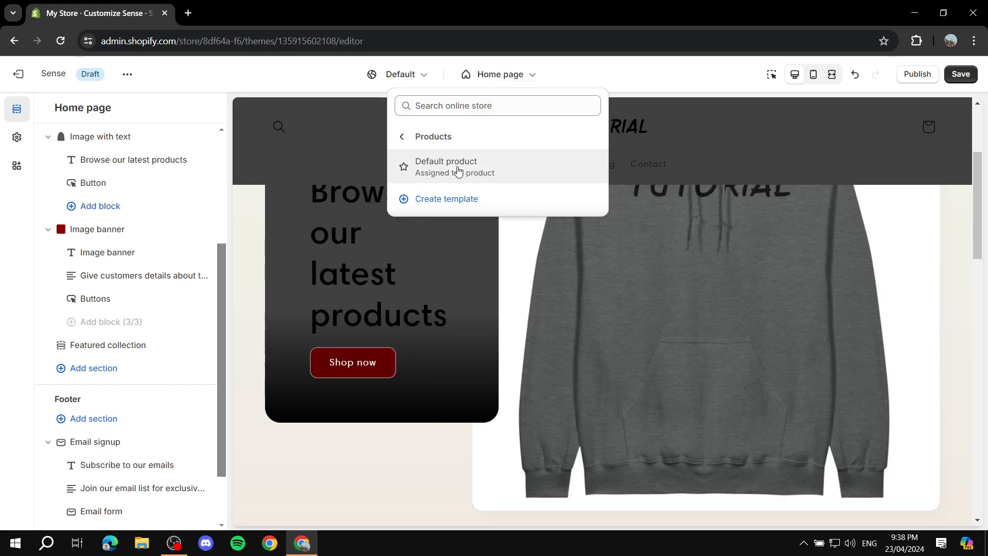
pyautogui.click(458, 170)
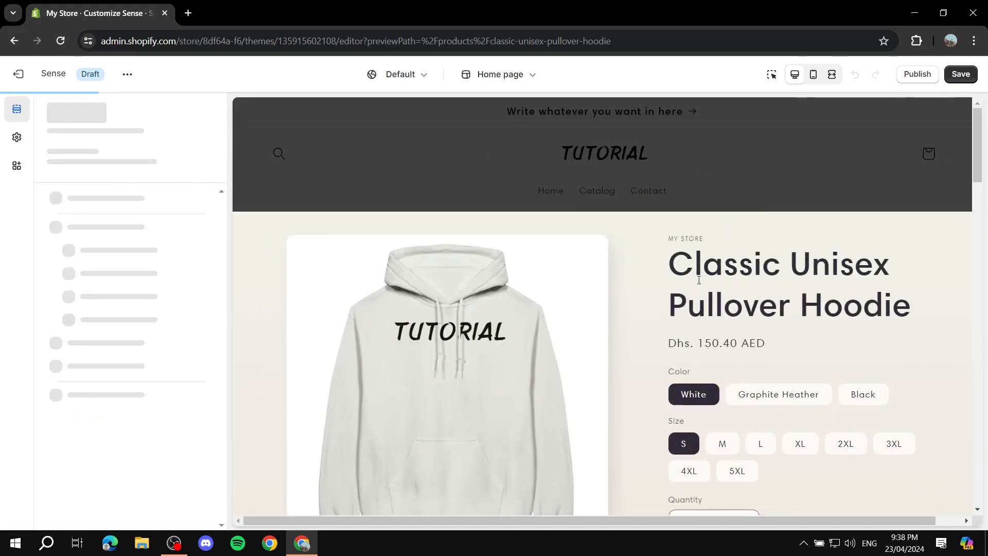
pyautogui.scroll(-8, 617, 281)
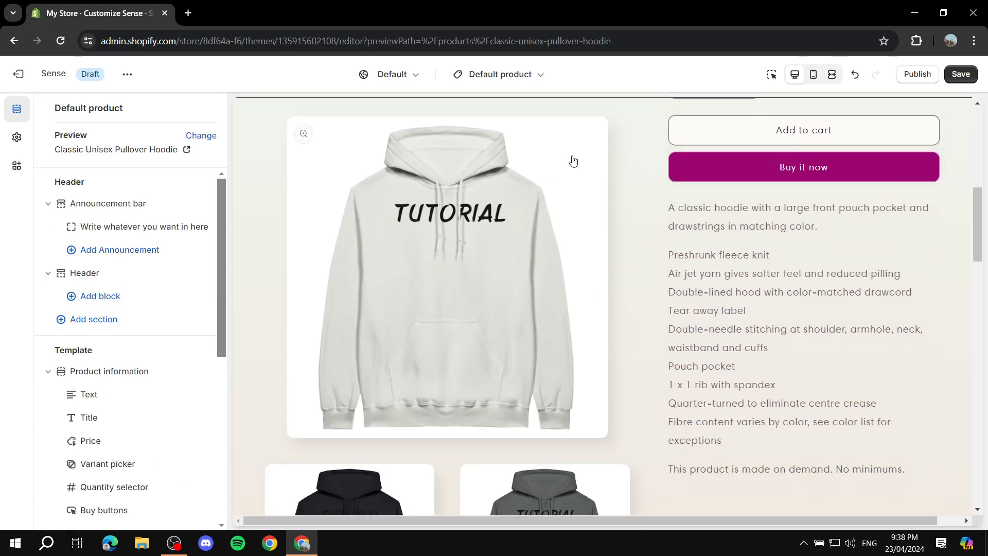
pyautogui.scroll(-5, 617, 226)
pyautogui.scroll(4, 592, 218)
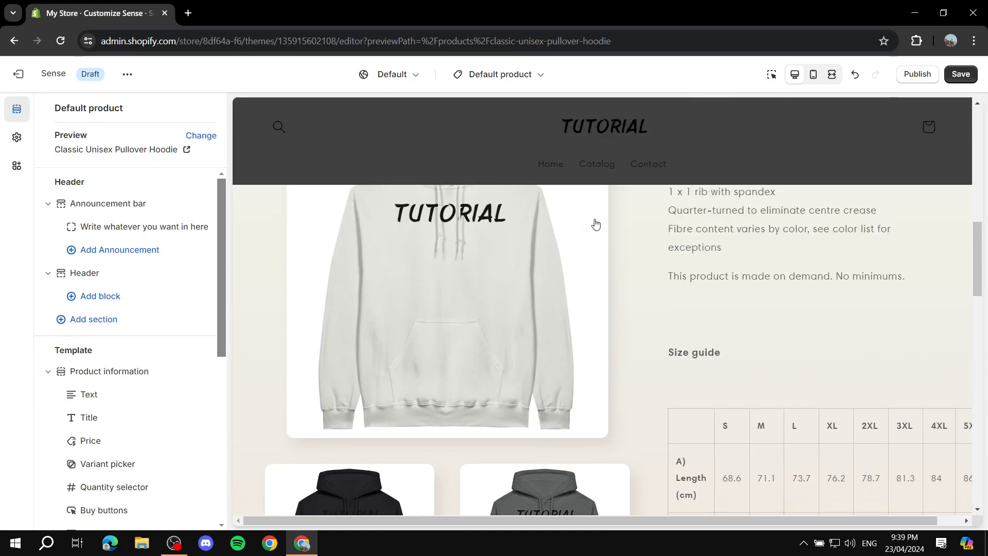
pyautogui.scroll(6, 597, 223)
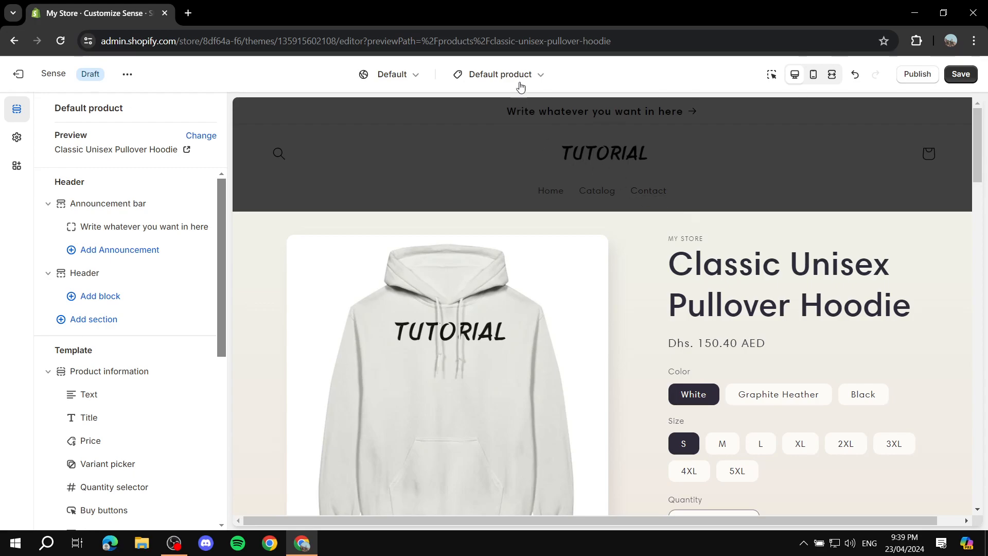
# Step: Switch back to the Home page template and look over the whole page down to the footer
pyautogui.click(509, 75)
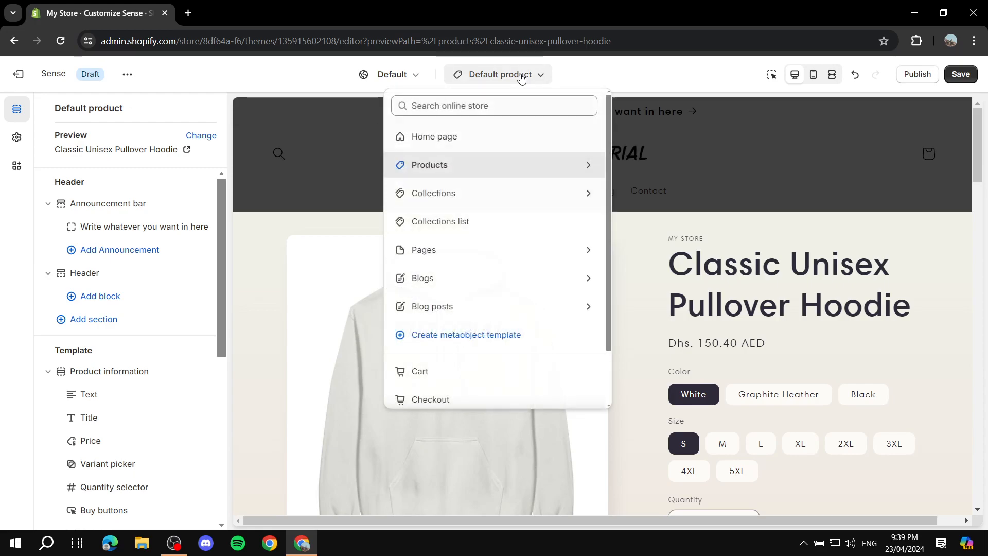
pyautogui.click(432, 138)
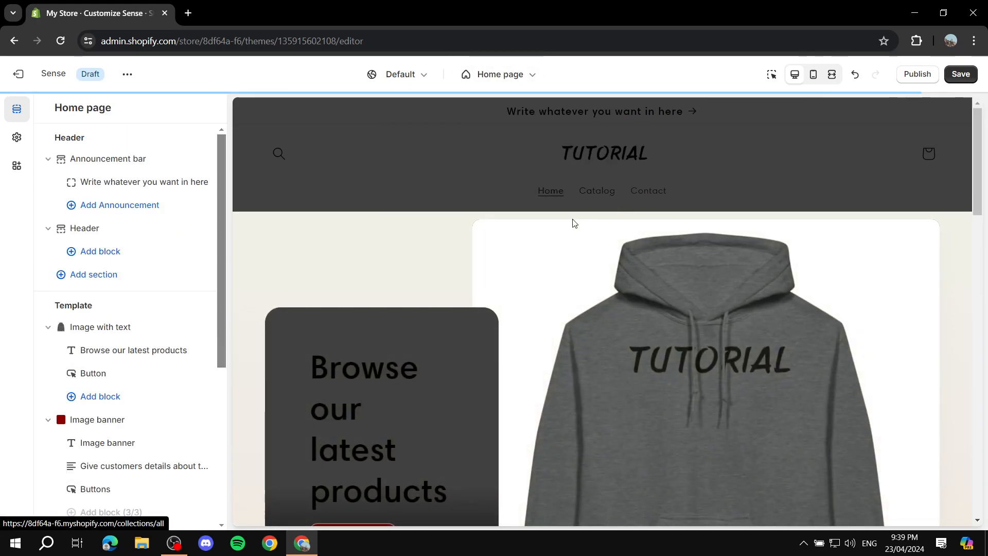
pyautogui.scroll(-20, 574, 216)
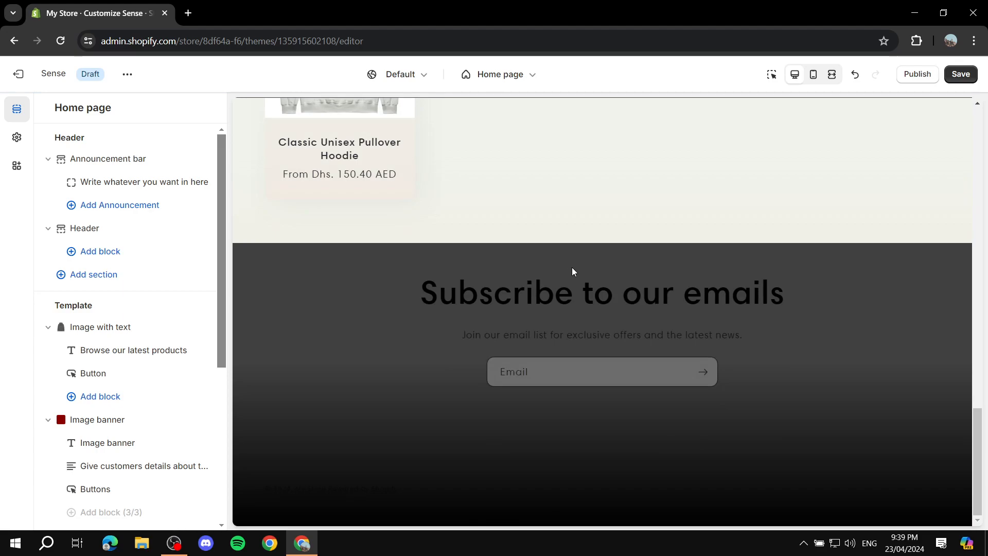
pyautogui.scroll(20, 572, 270)
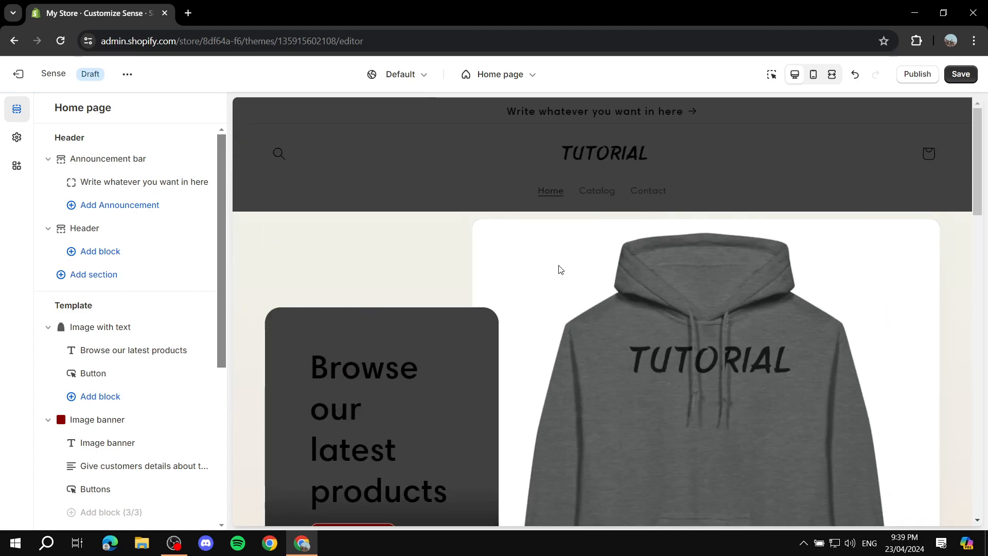